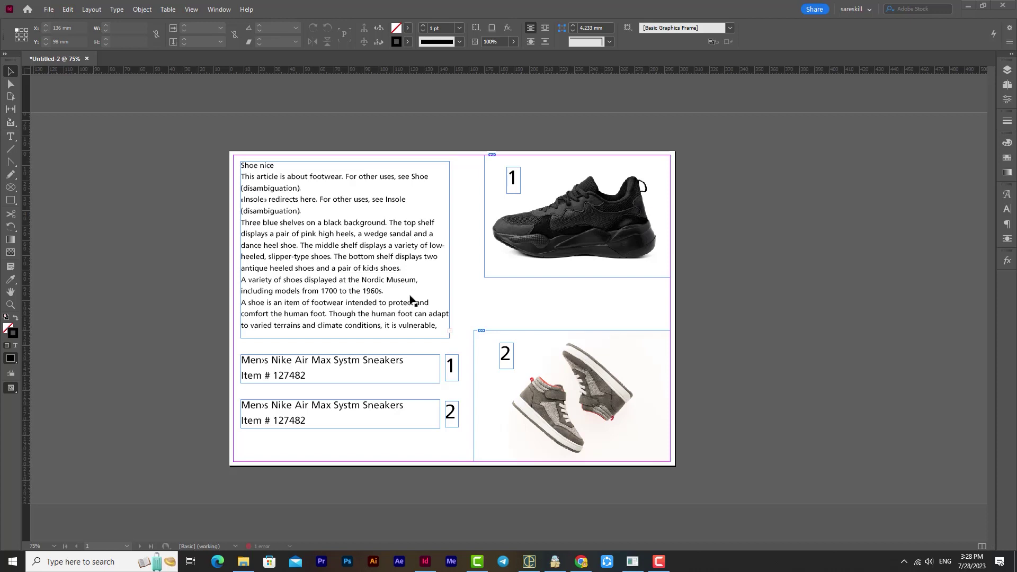
- Open the Character Styles and Paragraph Styles panels
{"action": "left_click", "coordinate": [219, 9]}
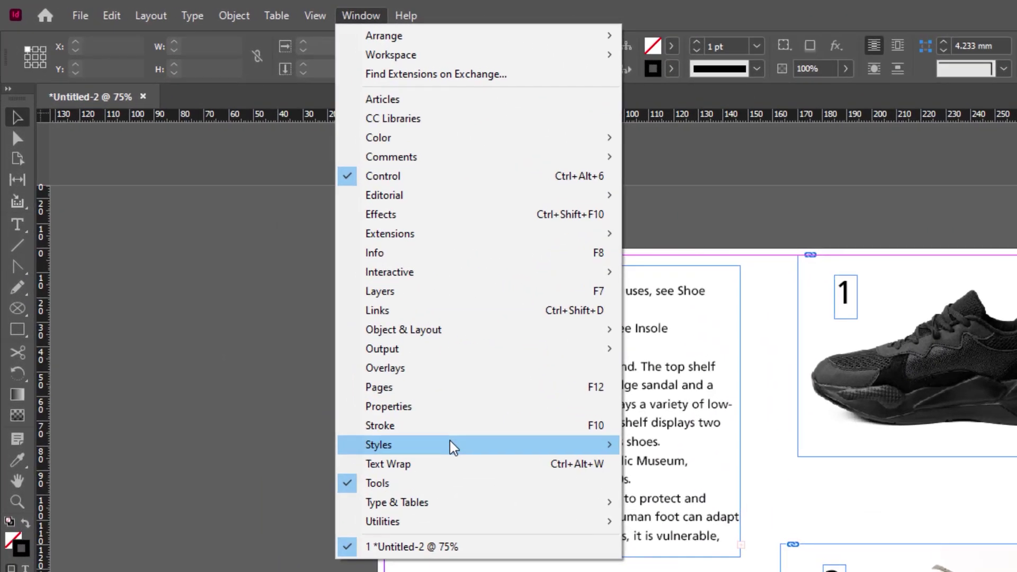
{"action": "mouse_move", "coordinate": [454, 447]}
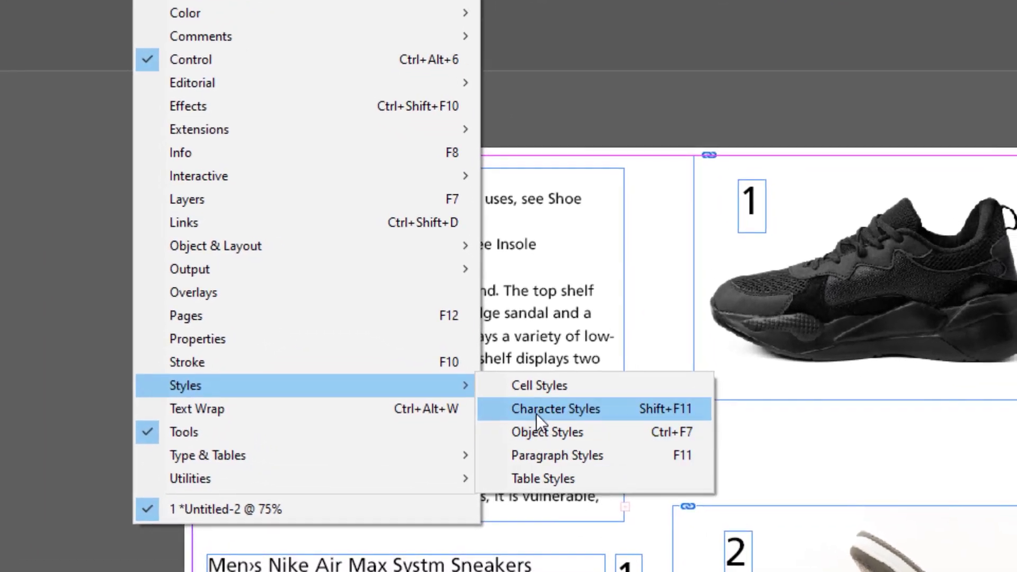
{"action": "left_click", "coordinate": [536, 415]}
{"action": "left_click", "coordinate": [345, 15]}
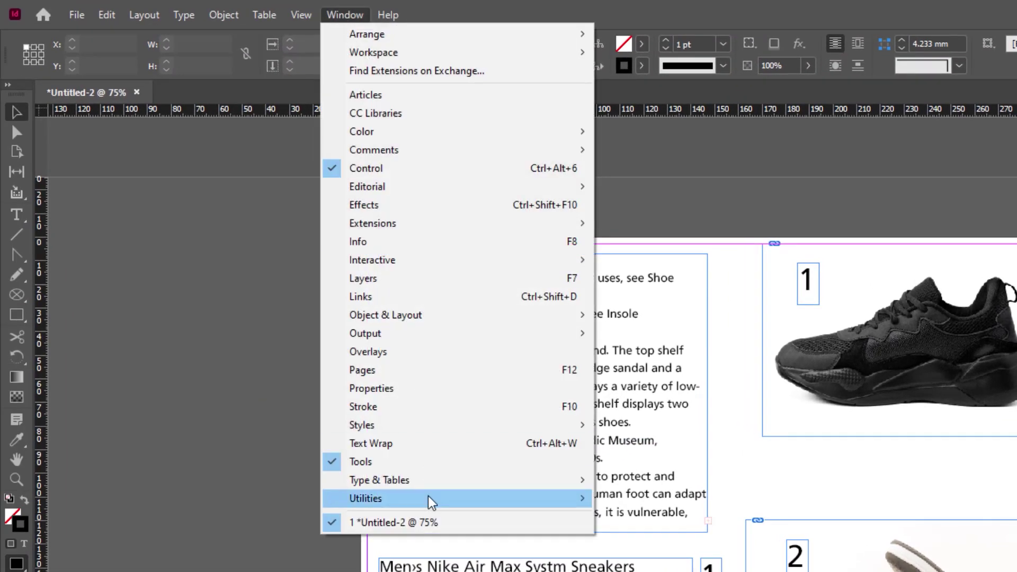
{"action": "mouse_move", "coordinate": [431, 426]}
{"action": "left_click", "coordinate": [657, 480]}
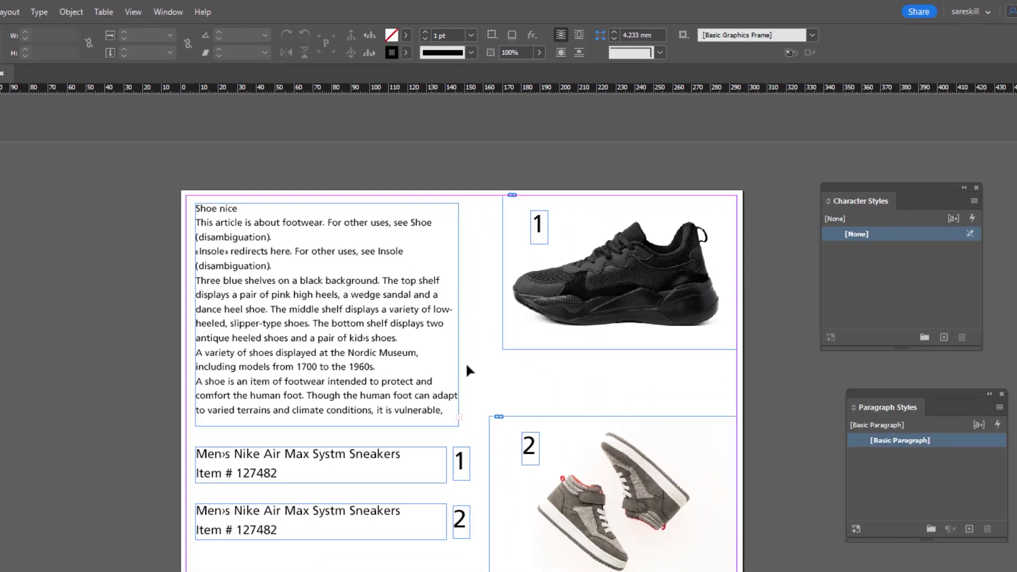
- Arrange the floating Character Styles and Paragraph Styles panels side by side next to the page
{"action": "left_click_drag", "start_coordinate": [946, 398], "coordinate": [1016, 188]}
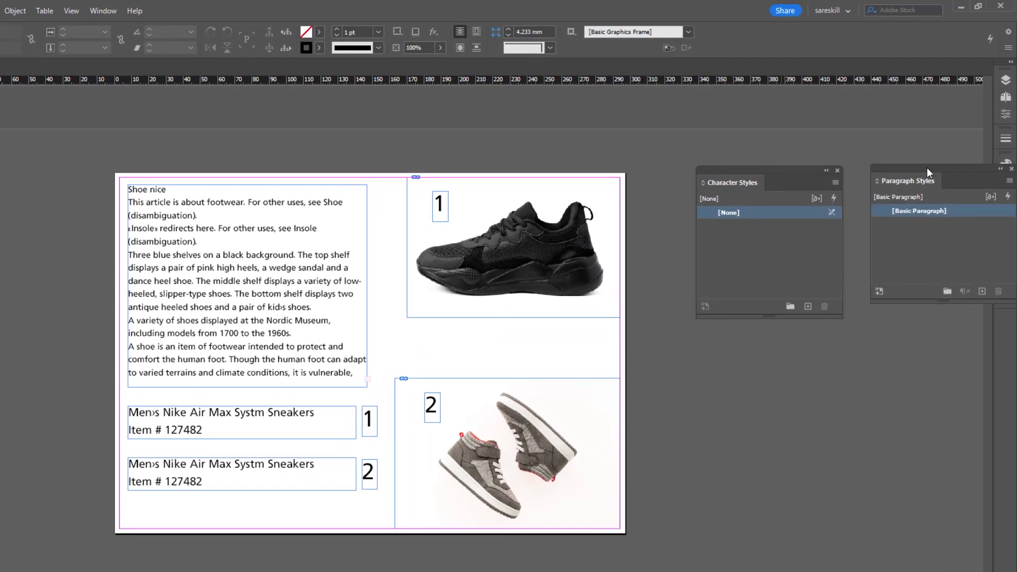
{"action": "left_click_drag", "start_coordinate": [927, 171], "coordinate": [916, 168]}
{"action": "left_click_drag", "start_coordinate": [790, 171], "coordinate": [764, 171]}
{"action": "left_click_drag", "start_coordinate": [917, 171], "coordinate": [889, 172]}
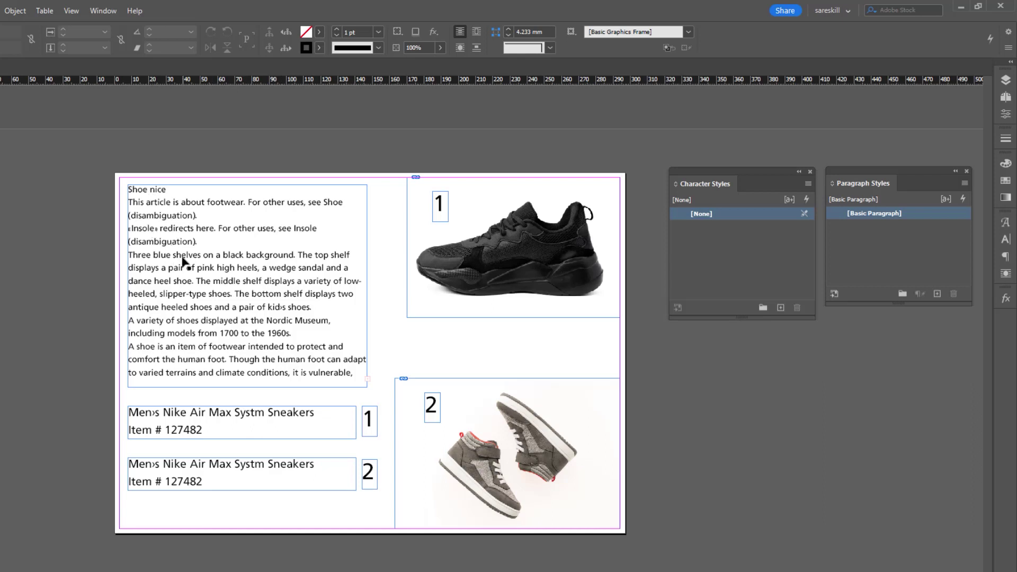
- Select the "Shoe nice" heading line in the article text and set its font size to 36 pt
{"action": "key", "text": "t"}
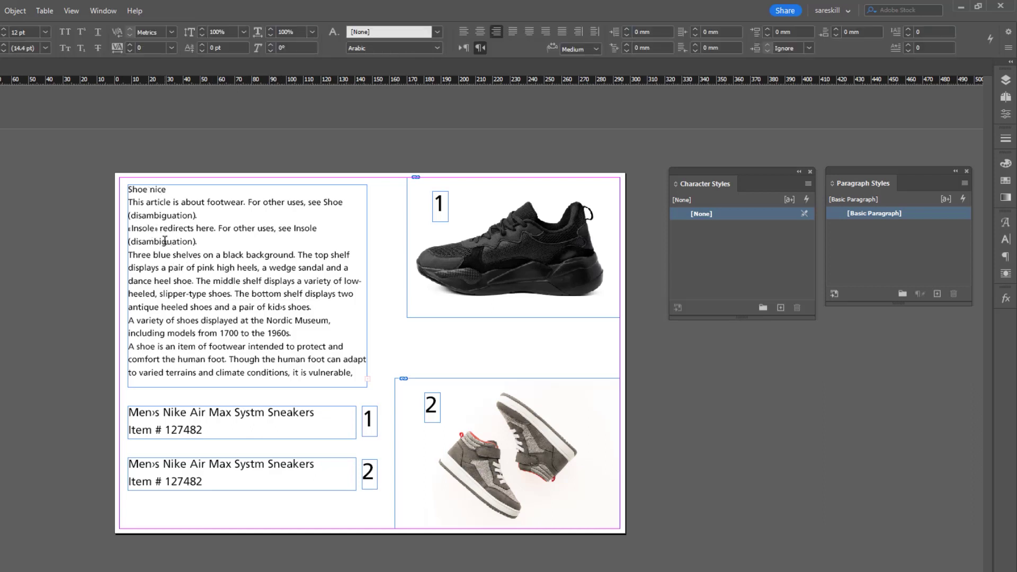
{"action": "double_click", "coordinate": [144, 192]}
{"action": "left_click", "coordinate": [144, 192]}
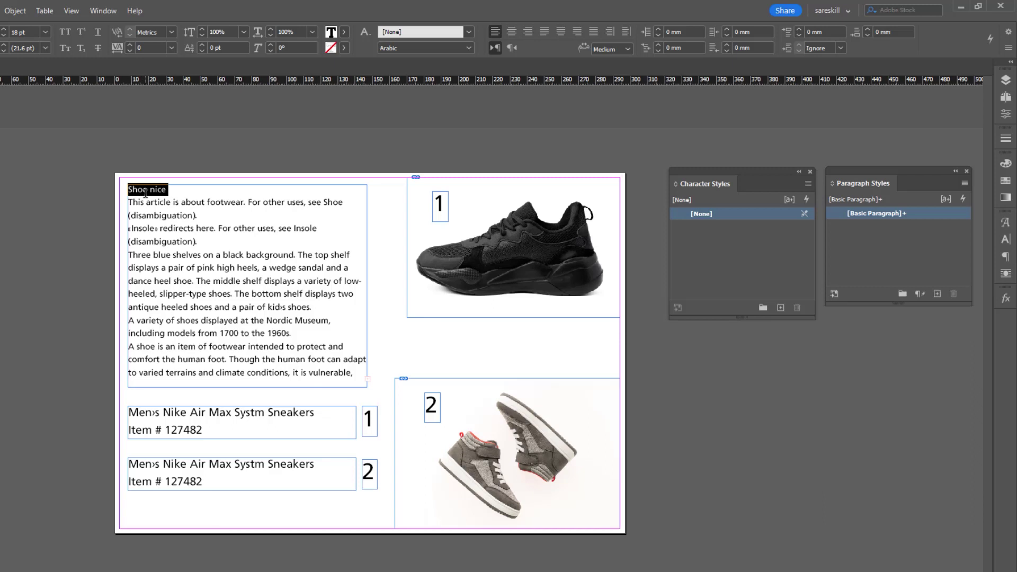
{"action": "left_click", "coordinate": [45, 32]}
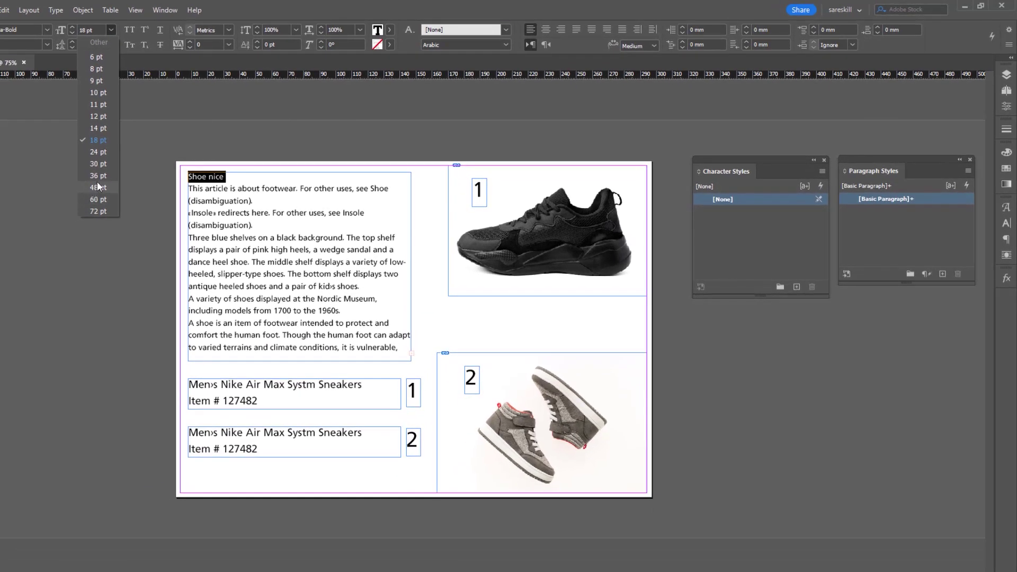
{"action": "left_click", "coordinate": [98, 177]}
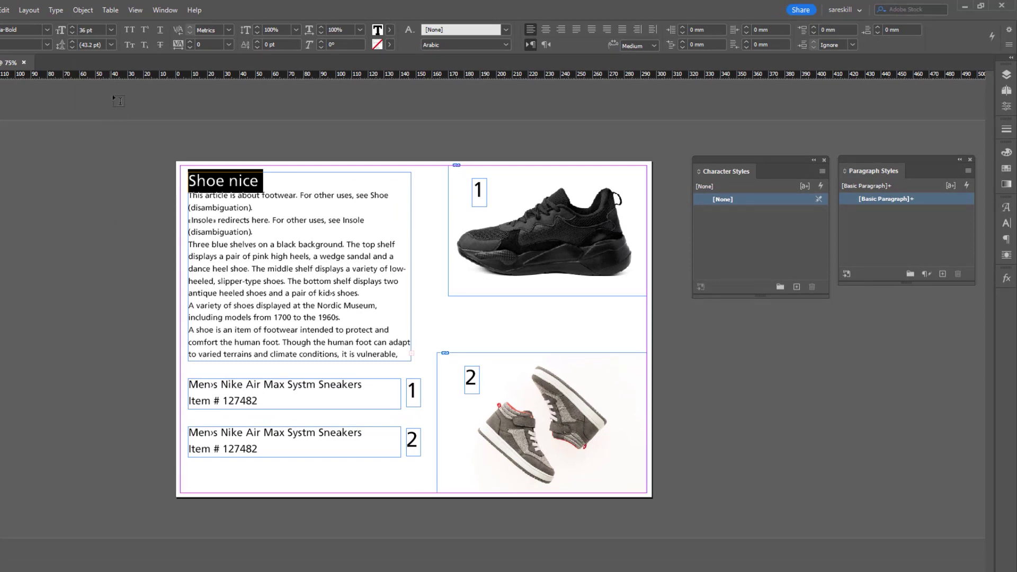
- Format the "Shoe nice" heading in All Caps and increase its font size to 39 pt
{"action": "triple_click", "coordinate": [211, 181]}
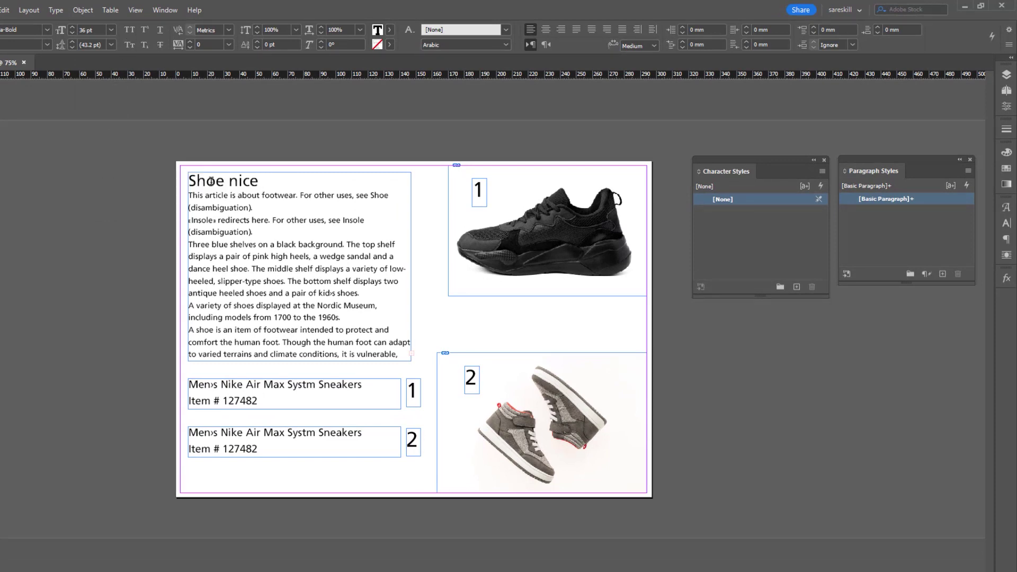
{"action": "left_click", "coordinate": [130, 31]}
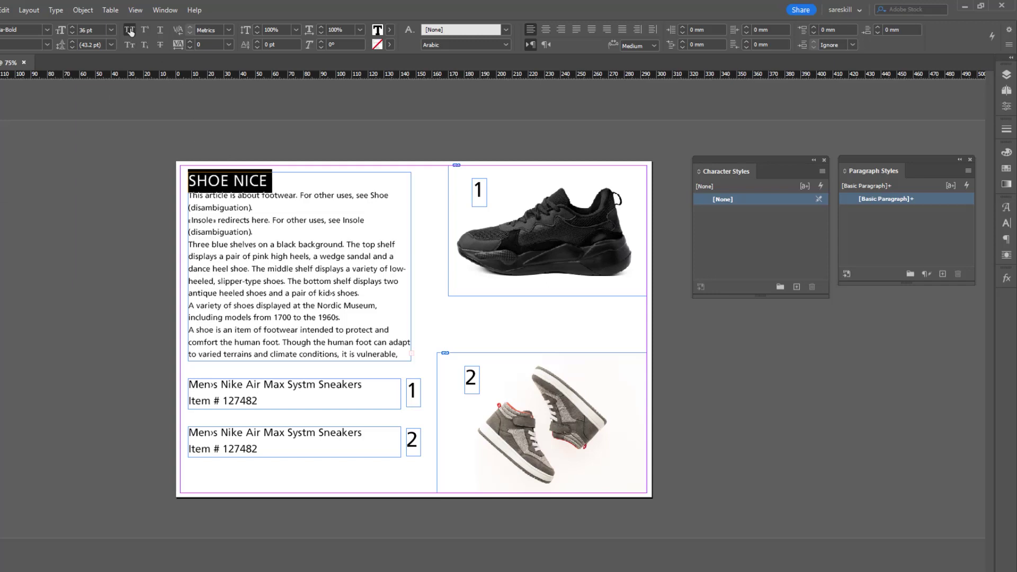
{"action": "left_click", "coordinate": [241, 197]}
{"action": "triple_click", "coordinate": [229, 184]}
{"action": "left_click", "coordinate": [72, 27]}
{"action": "left_click", "coordinate": [73, 27]}
{"action": "left_click", "coordinate": [73, 27]}
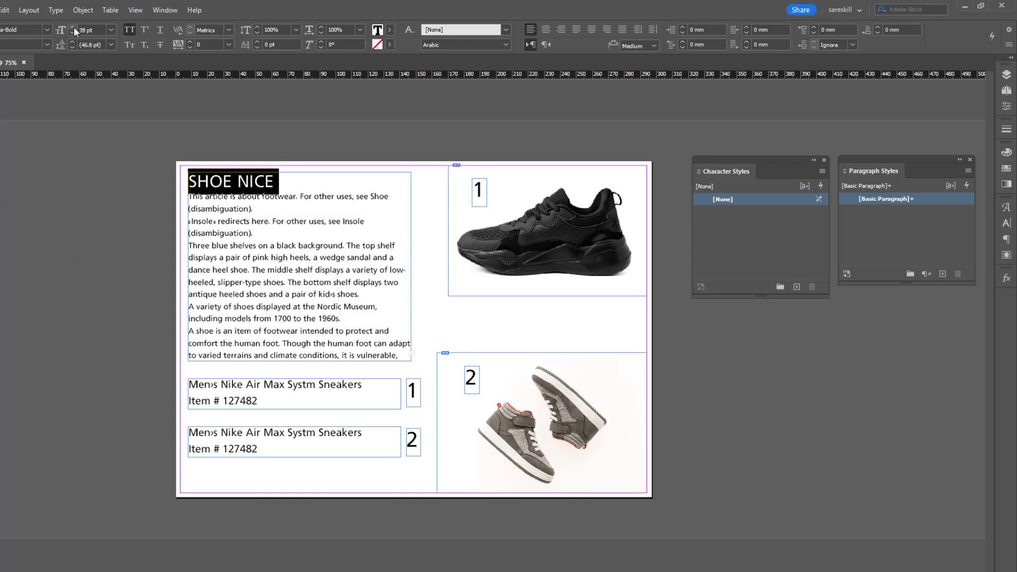
- Fill the heading text with the red swatch C=15 M=100 Y=100 K=0
{"action": "left_click", "coordinate": [390, 29]}
{"action": "left_click", "coordinate": [298, 151]}
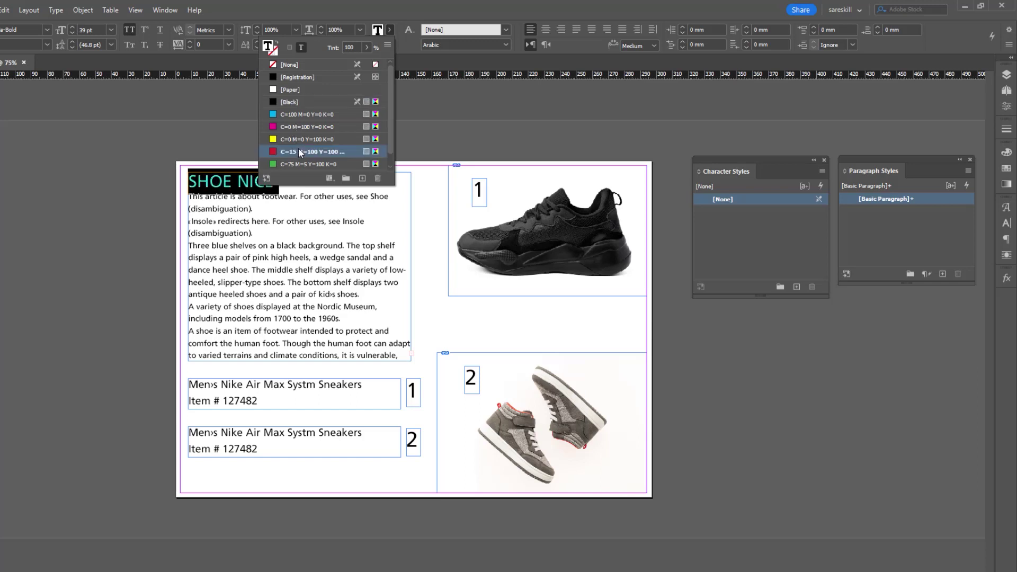
{"action": "left_click", "coordinate": [250, 224]}
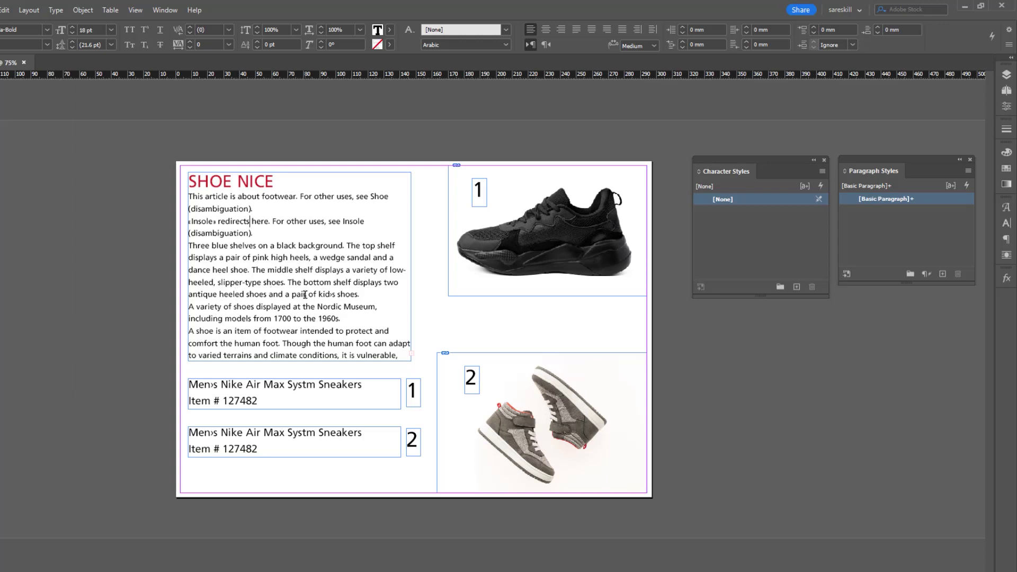
- Select the whole red "SHOE NICE" heading line as the formatting source for a character style
{"action": "left_click_drag", "start_coordinate": [317, 307], "coordinate": [375, 307]}
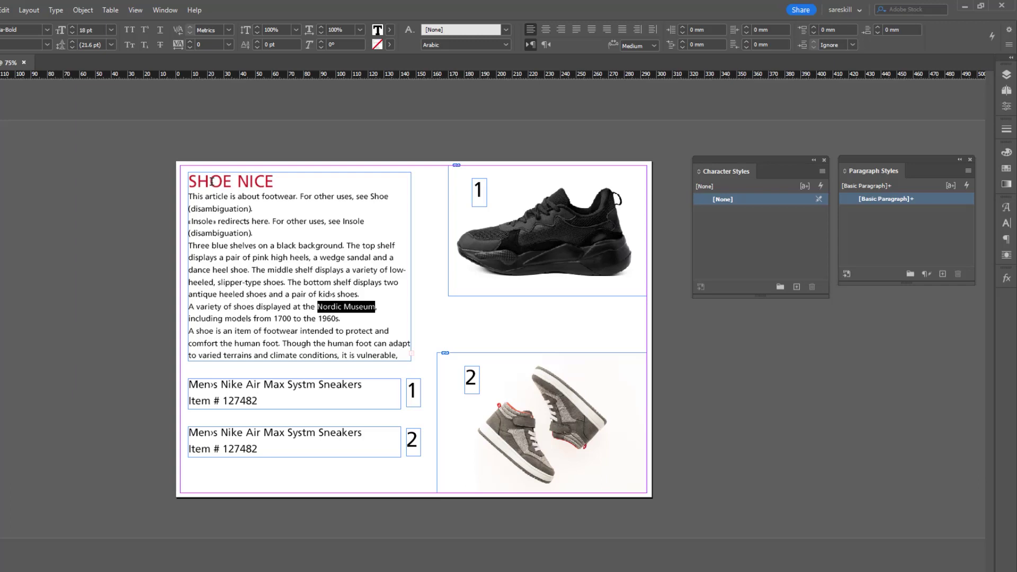
{"action": "left_click_drag", "start_coordinate": [212, 181], "coordinate": [274, 189]}
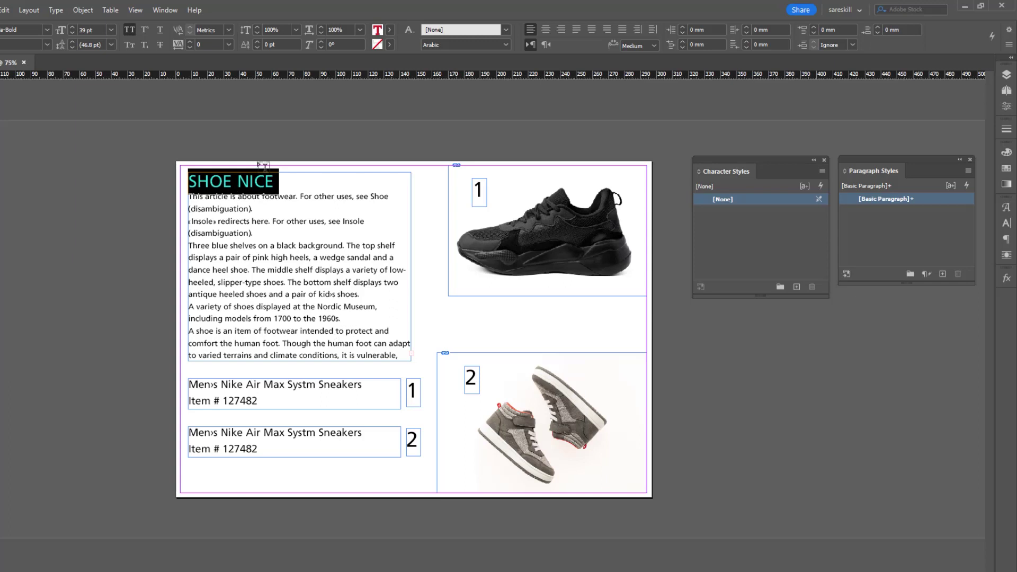
{"action": "double_click", "coordinate": [247, 181]}
{"action": "left_click", "coordinate": [247, 182]}
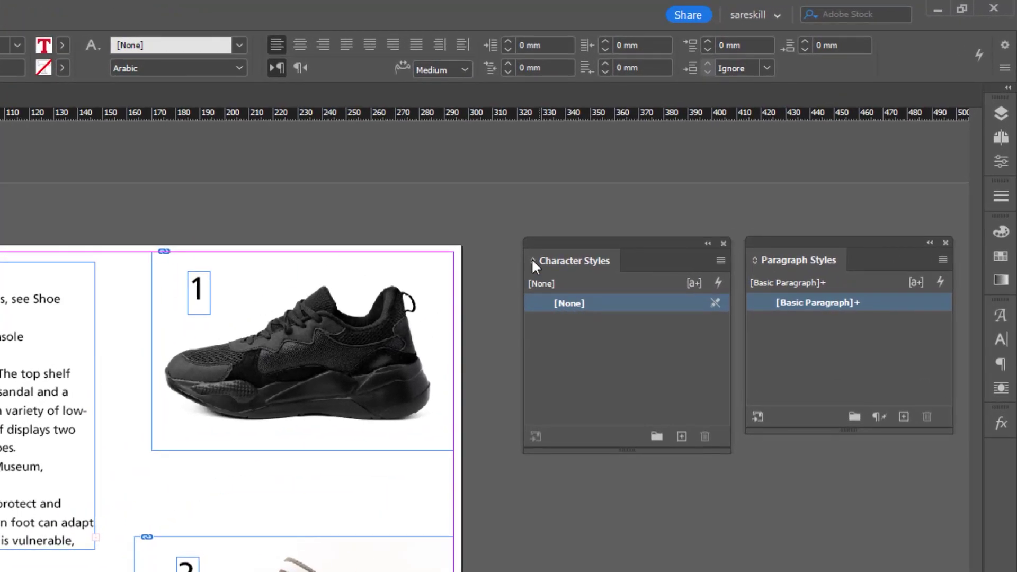
{"action": "left_click_drag", "start_coordinate": [572, 244], "coordinate": [558, 252]}
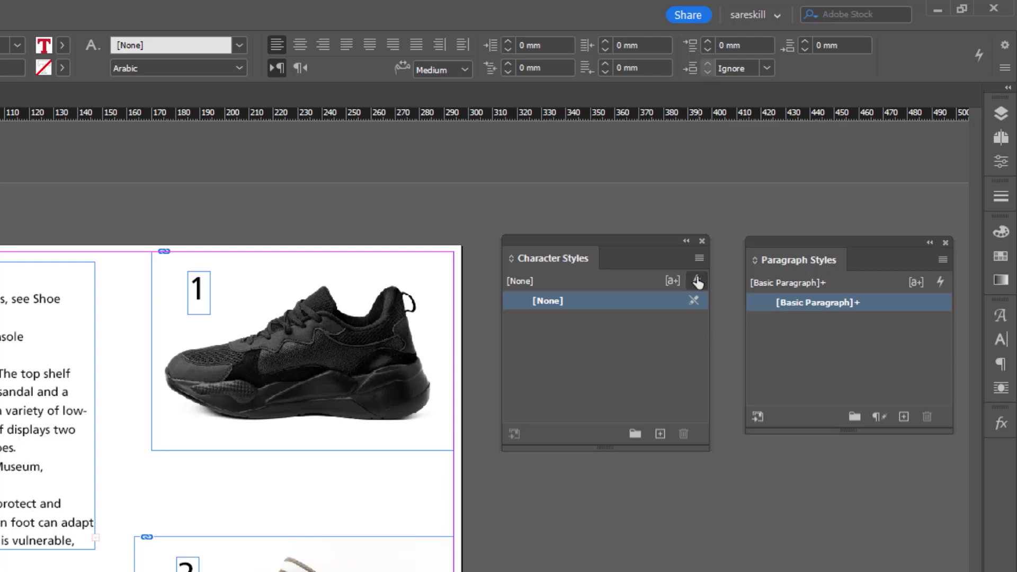
{"action": "left_click", "coordinate": [699, 257]}
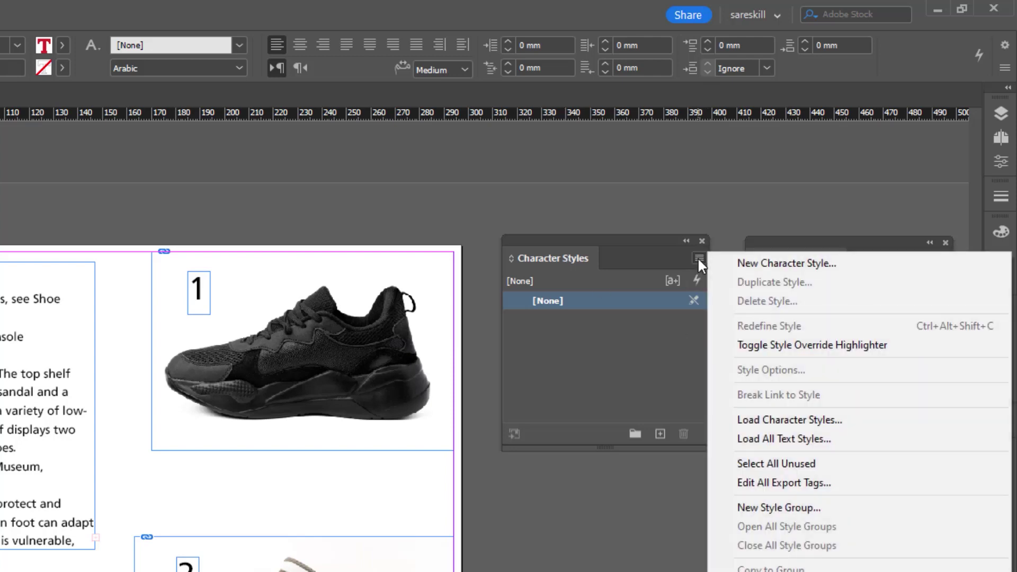
{"action": "left_click", "coordinate": [755, 264]}
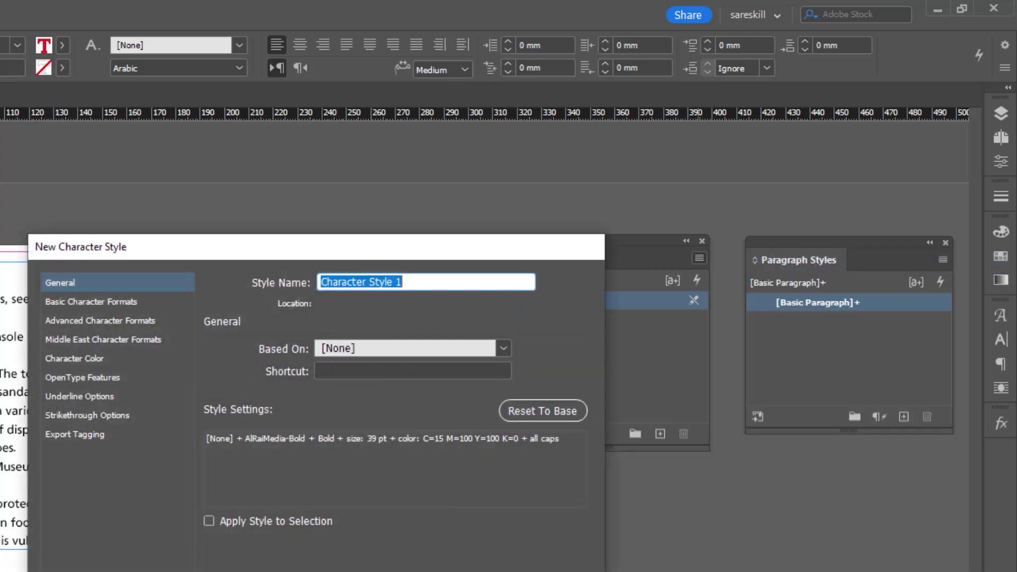
{"action": "key", "text": "Escape"}
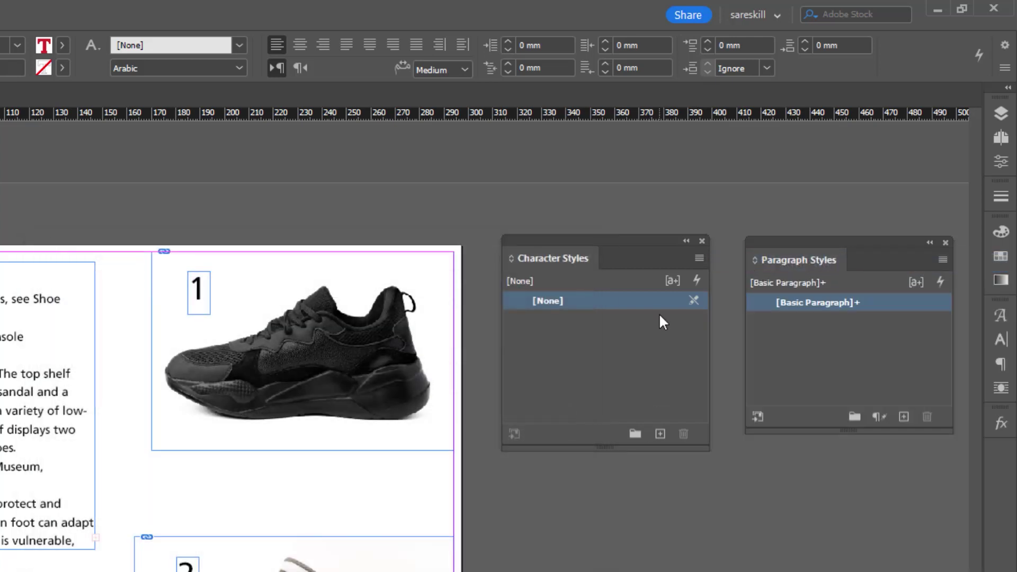
- Create a new character style from the selected heading's formatting and apply it to the heading
{"action": "left_click", "coordinate": [661, 435]}
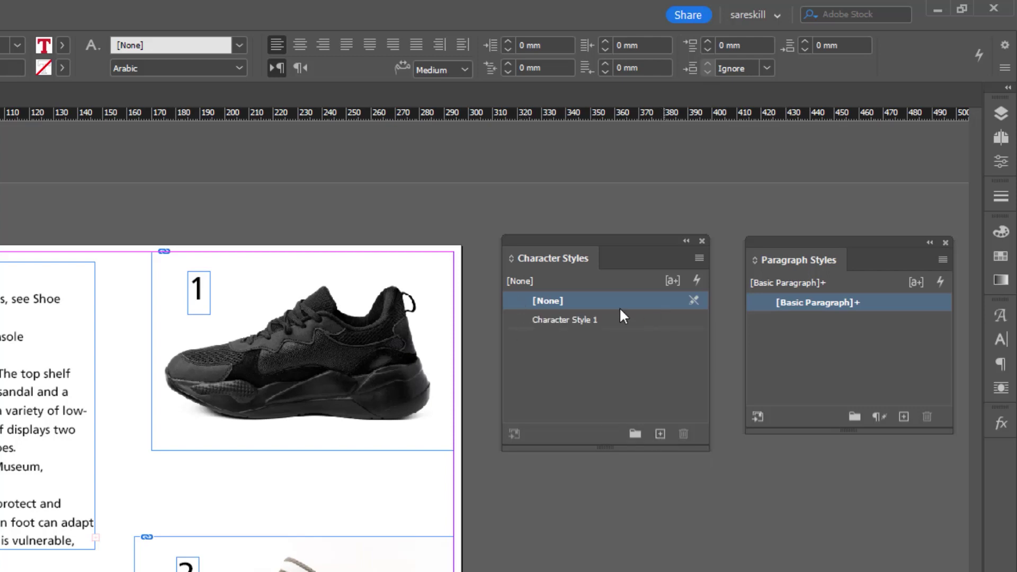
{"action": "left_click", "coordinate": [559, 319]}
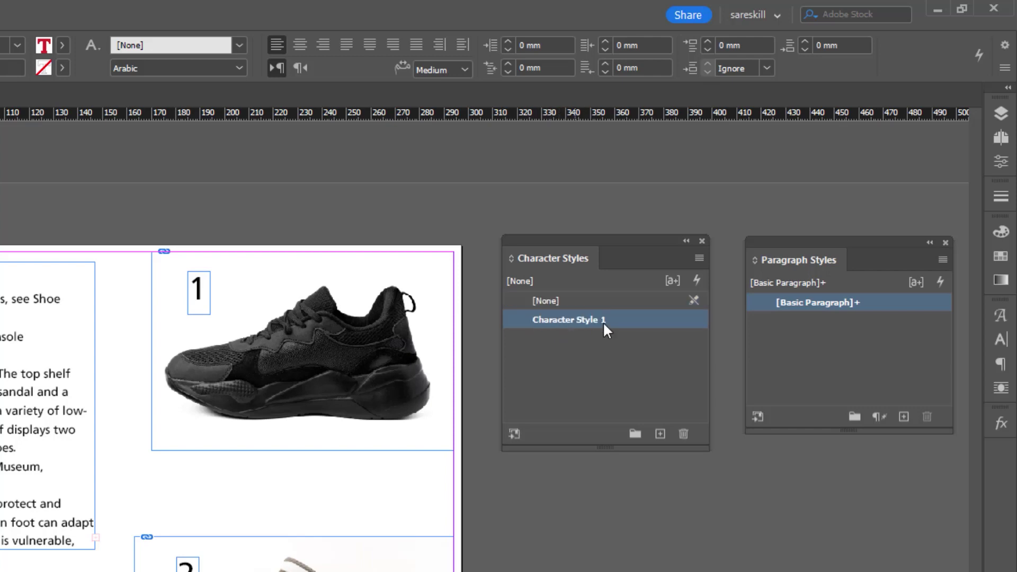
{"action": "left_click", "coordinate": [559, 321]}
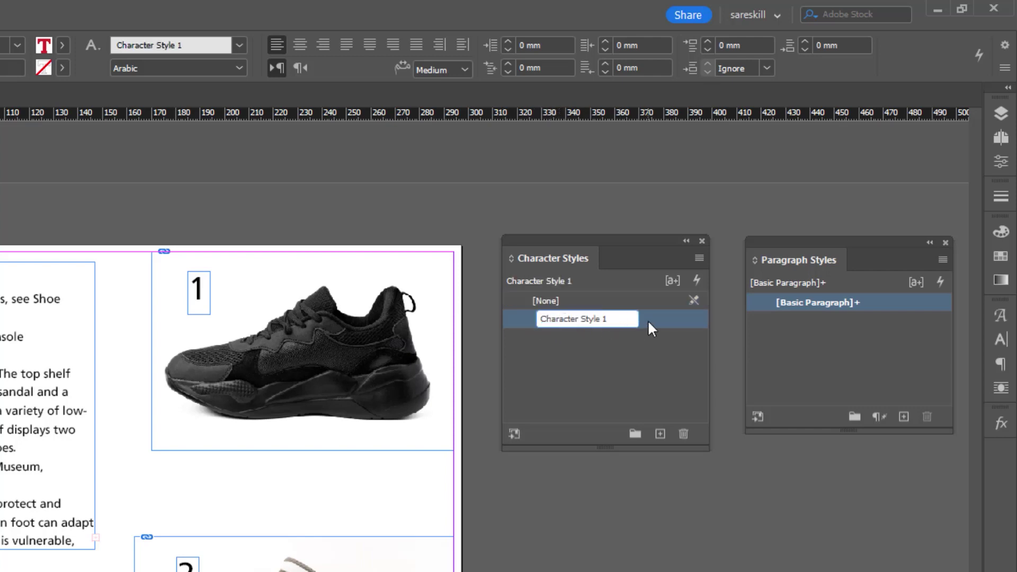
{"action": "double_click", "coordinate": [648, 320]}
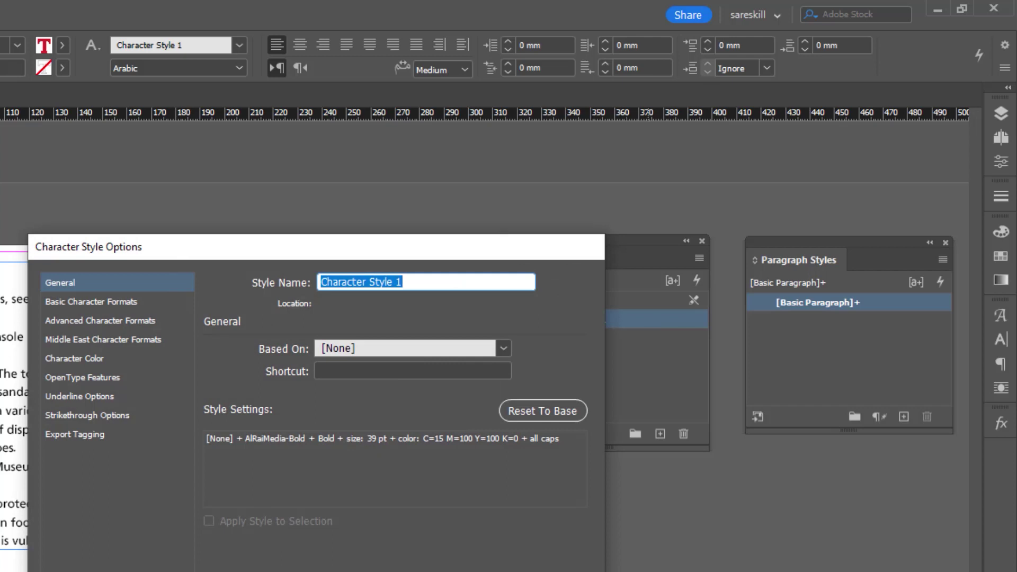
{"action": "key", "text": "Return"}
{"action": "left_click", "coordinate": [699, 258]}
{"action": "left_click", "coordinate": [734, 264]}
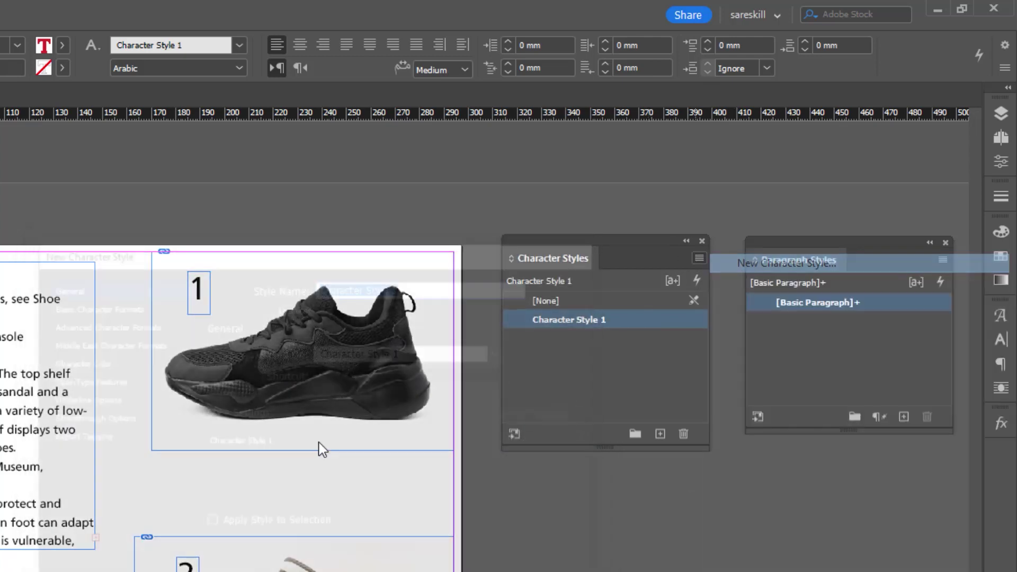
{"action": "key", "text": "Escape"}
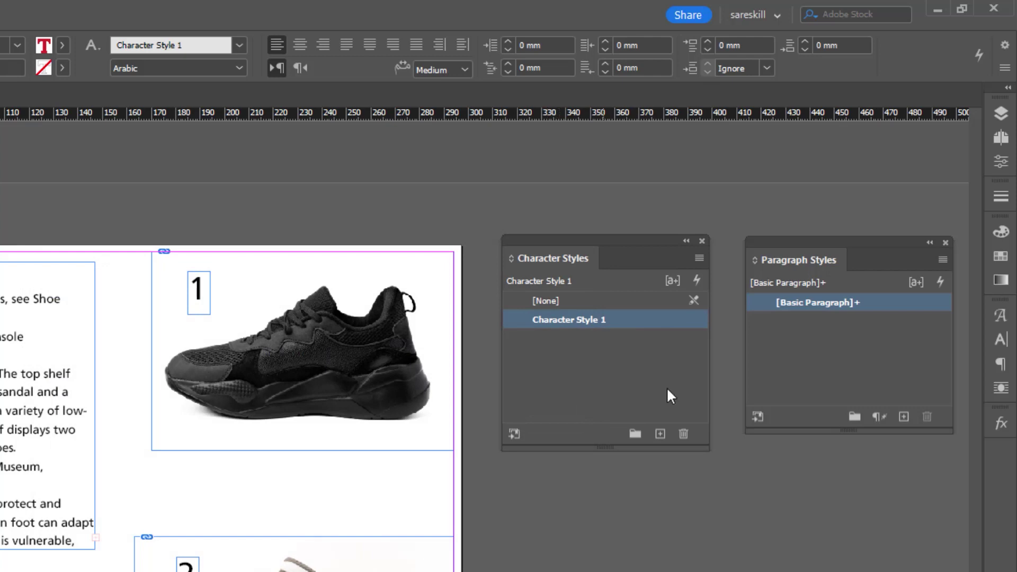
- Open the options of Character Style 1, rename it "sareskill" and keep it based on [None]
{"action": "double_click", "coordinate": [641, 320]}
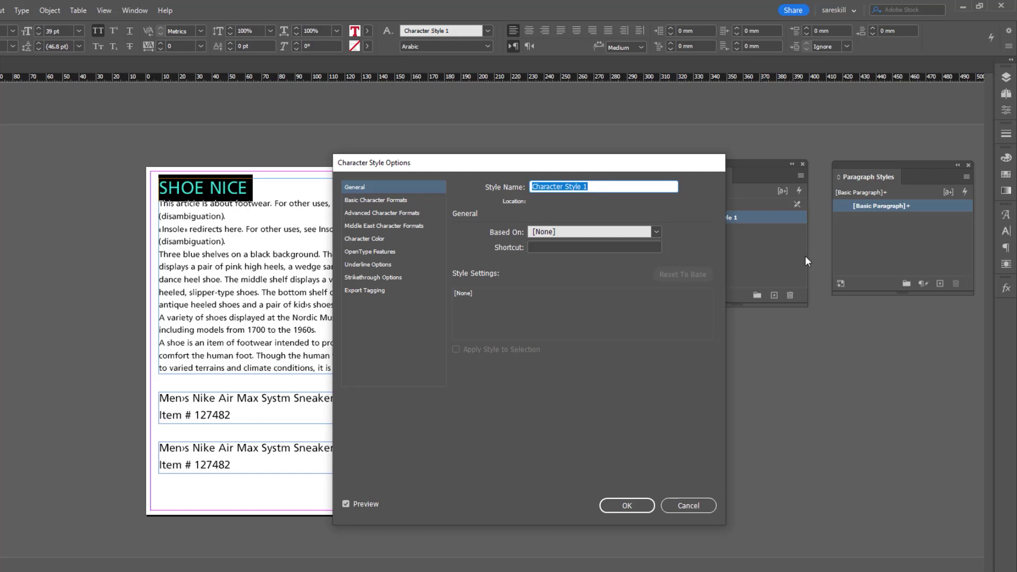
{"action": "type", "text": "sareskill"}
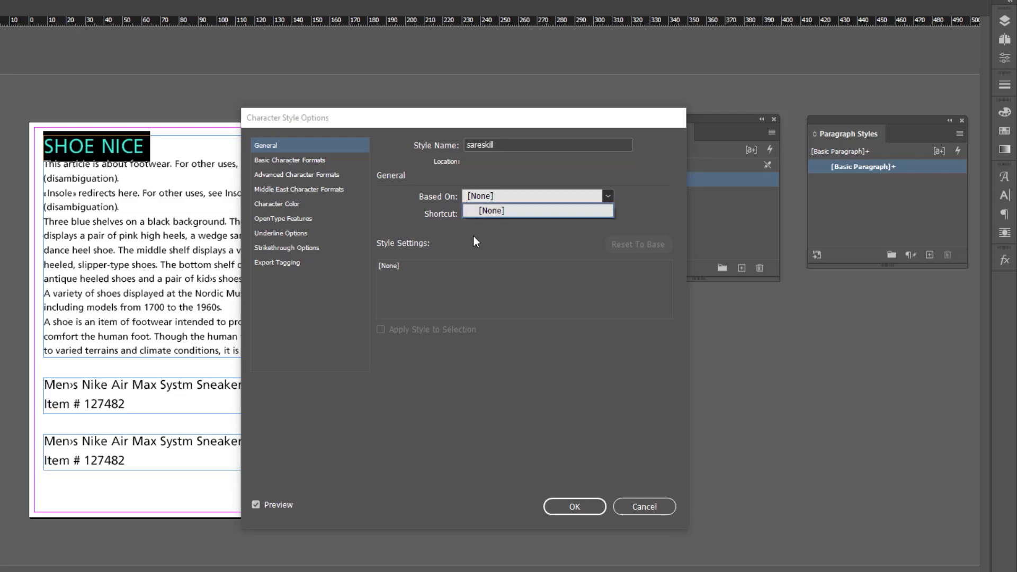
{"action": "left_click", "coordinate": [505, 237]}
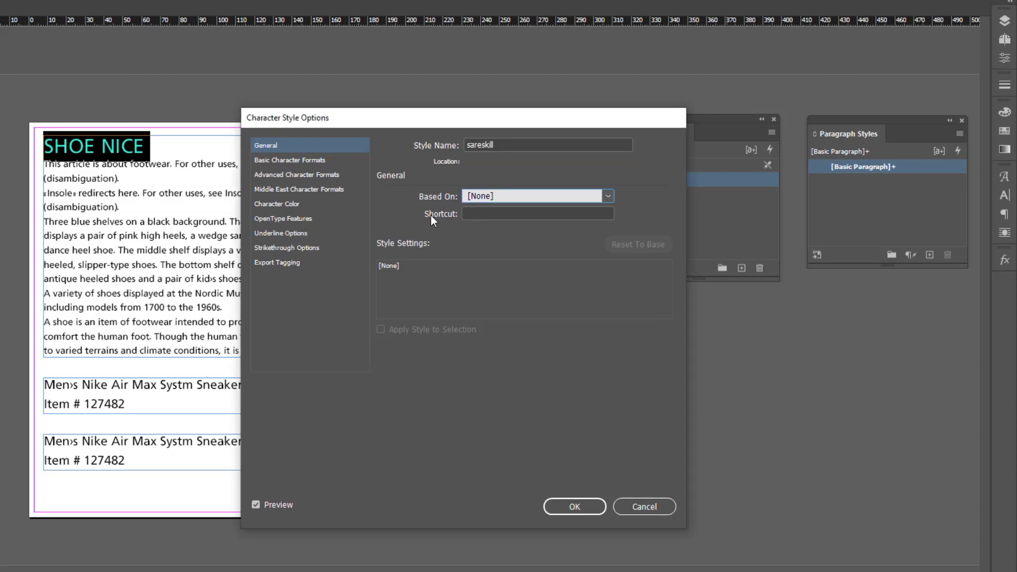
- Assign Ctrl+Alt+S as the keyboard shortcut of the sareskill character style
{"action": "left_click", "coordinate": [482, 214]}
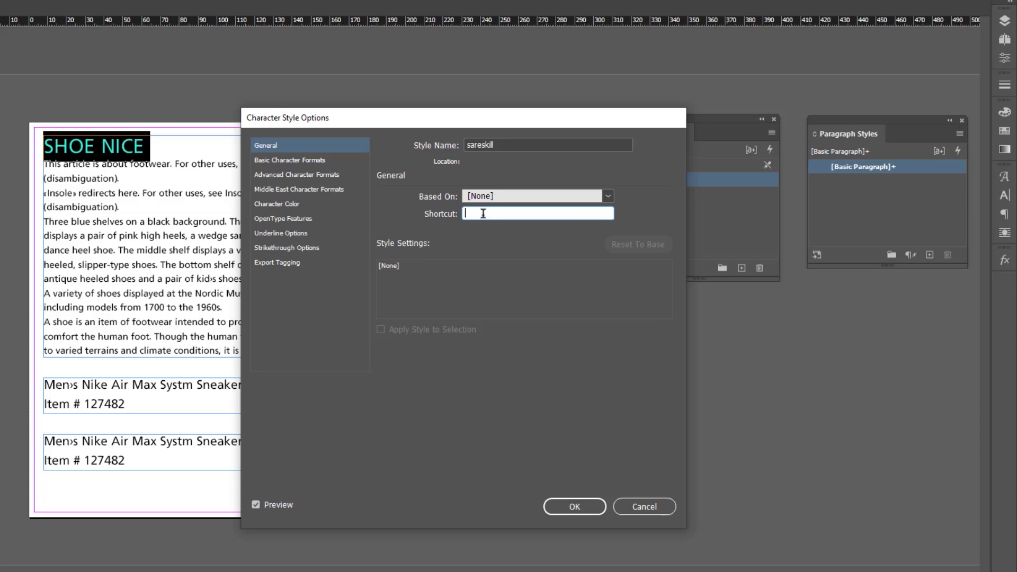
{"action": "key", "text": "ctrl+alt+s"}
{"action": "left_click_drag", "start_coordinate": [502, 214], "coordinate": [449, 212]}
{"action": "key", "text": "ctrl+s"}
{"action": "left_click_drag", "start_coordinate": [490, 213], "coordinate": [408, 212]}
{"action": "key", "text": "alt"}
{"action": "left_click_drag", "start_coordinate": [524, 213], "coordinate": [366, 212]}
{"action": "key", "text": "ctrl+alt+s"}
- Set the font family in the sareskill style's basic character formats to IRLotus
{"action": "left_click", "coordinate": [300, 163]}
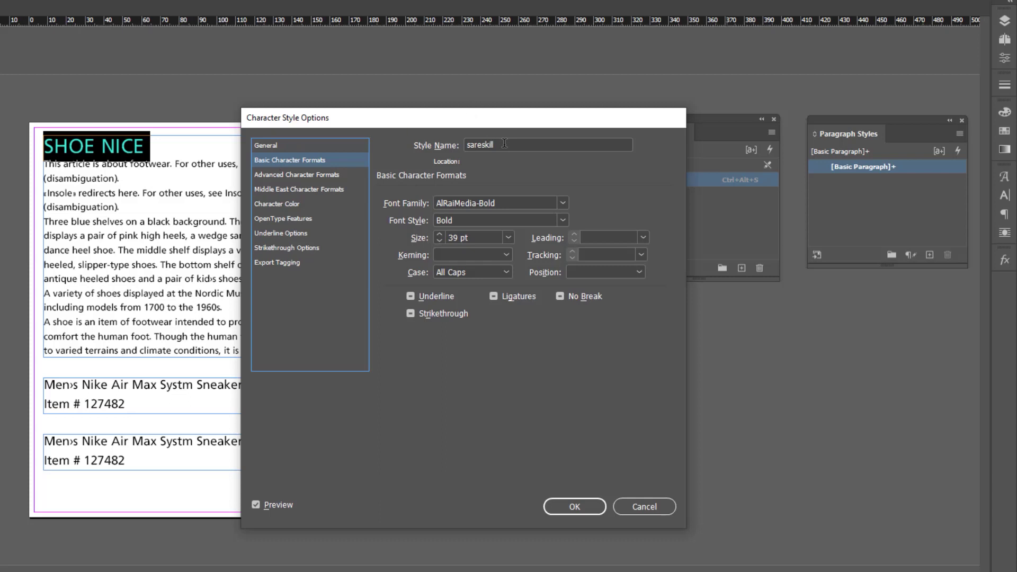
{"action": "left_click_drag", "start_coordinate": [505, 143], "coordinate": [457, 144]}
{"action": "key", "text": "alt+shift+F11"}
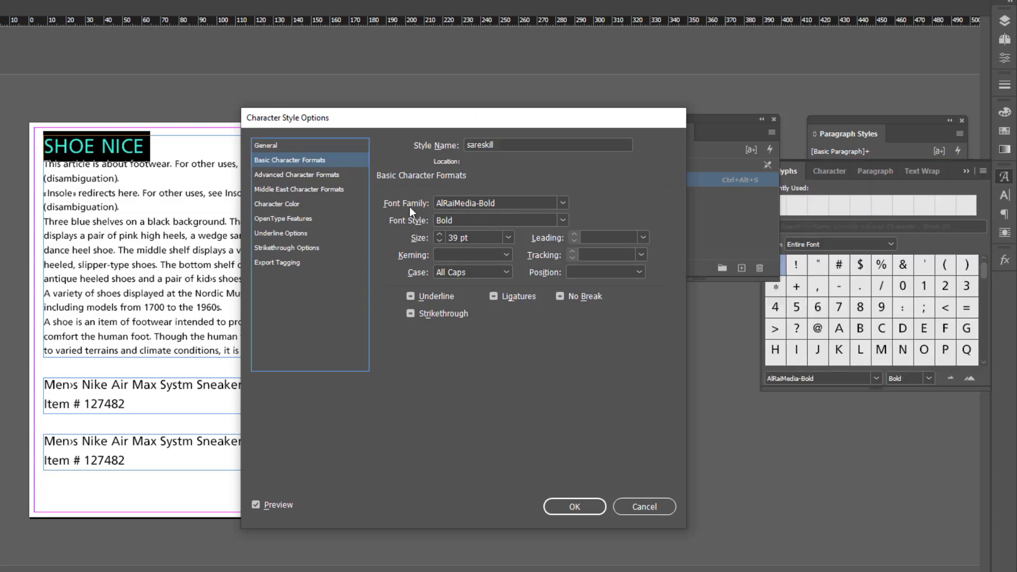
{"action": "left_click", "coordinate": [563, 204]}
{"action": "left_click_drag", "start_coordinate": [587, 476], "coordinate": [588, 205]}
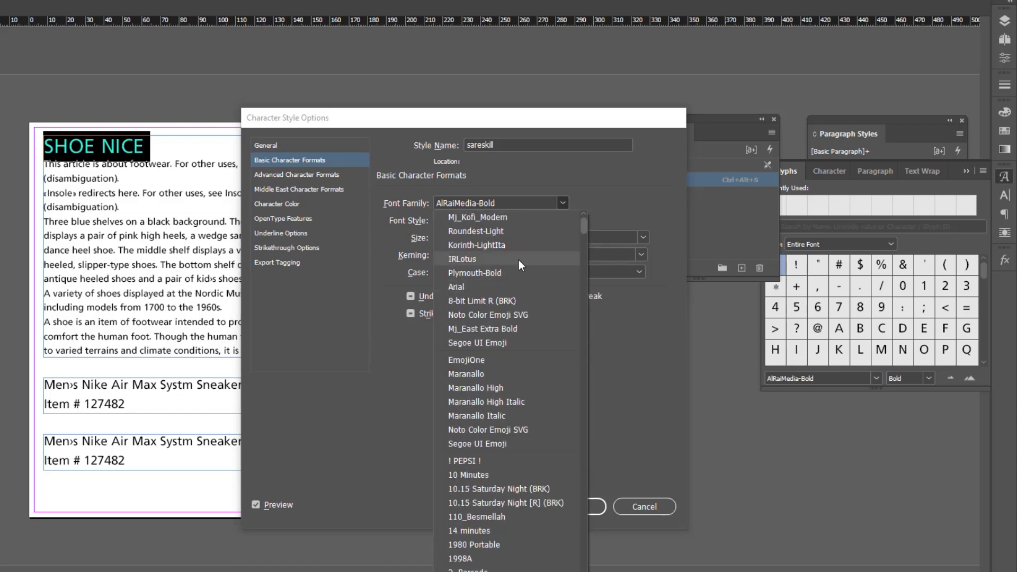
{"action": "left_click", "coordinate": [470, 259]}
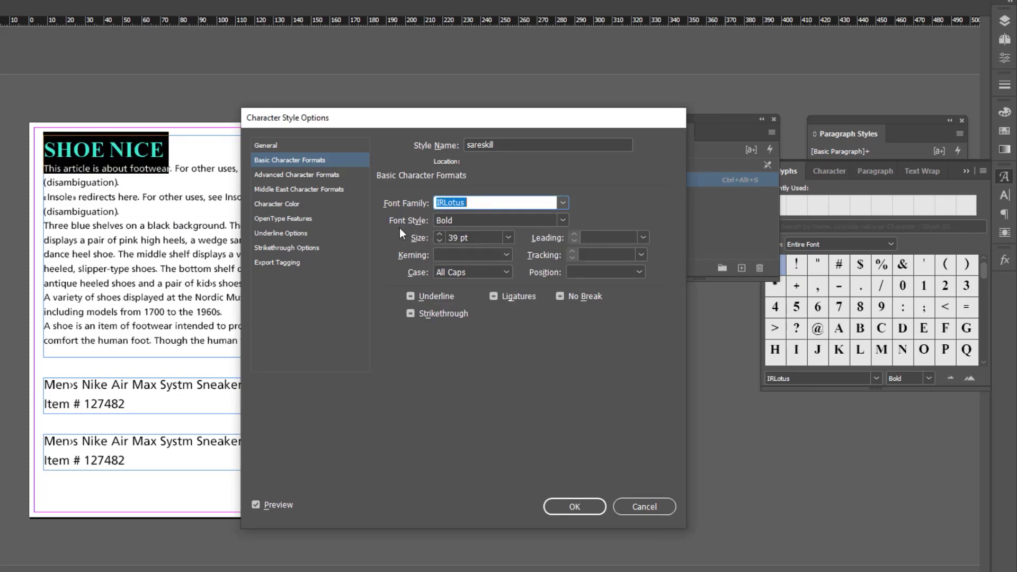
- Try the Regular and Italic font styles of IRLotus and return the style to Bold
{"action": "left_click", "coordinate": [562, 220]}
{"action": "left_click", "coordinate": [473, 234]}
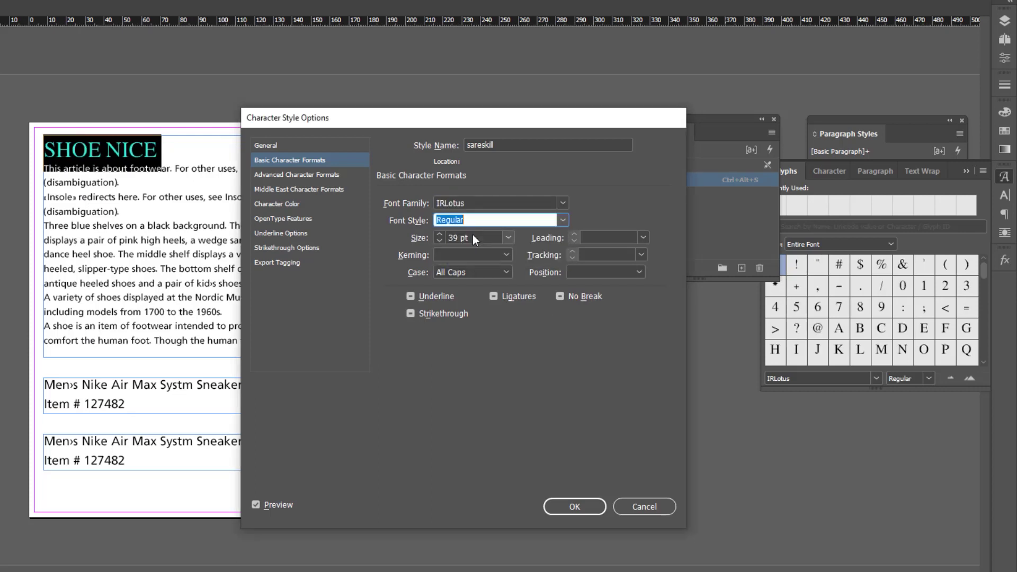
{"action": "left_click", "coordinate": [561, 220]}
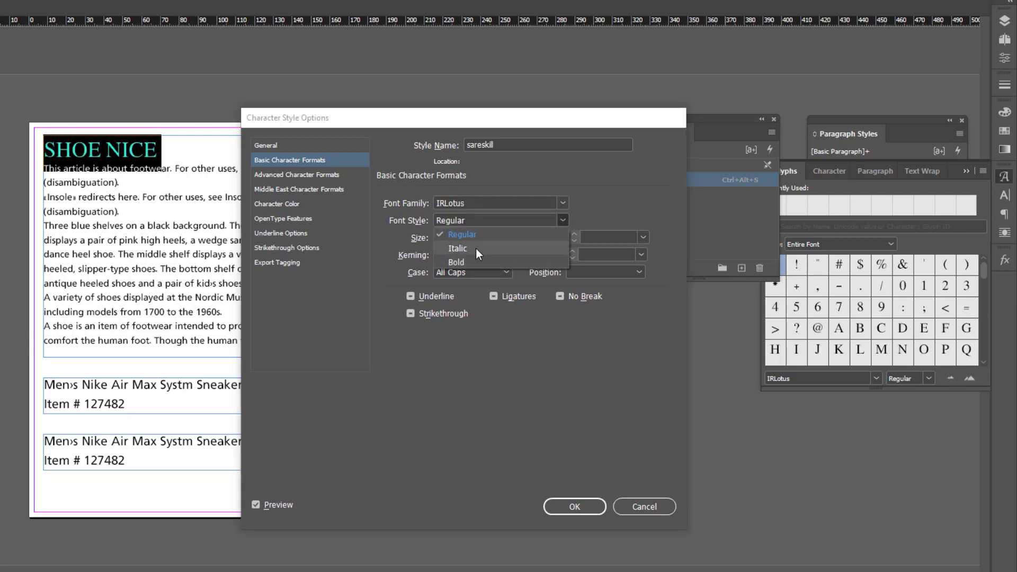
{"action": "left_click", "coordinate": [475, 248]}
{"action": "left_click", "coordinate": [561, 221]}
{"action": "left_click", "coordinate": [453, 262]}
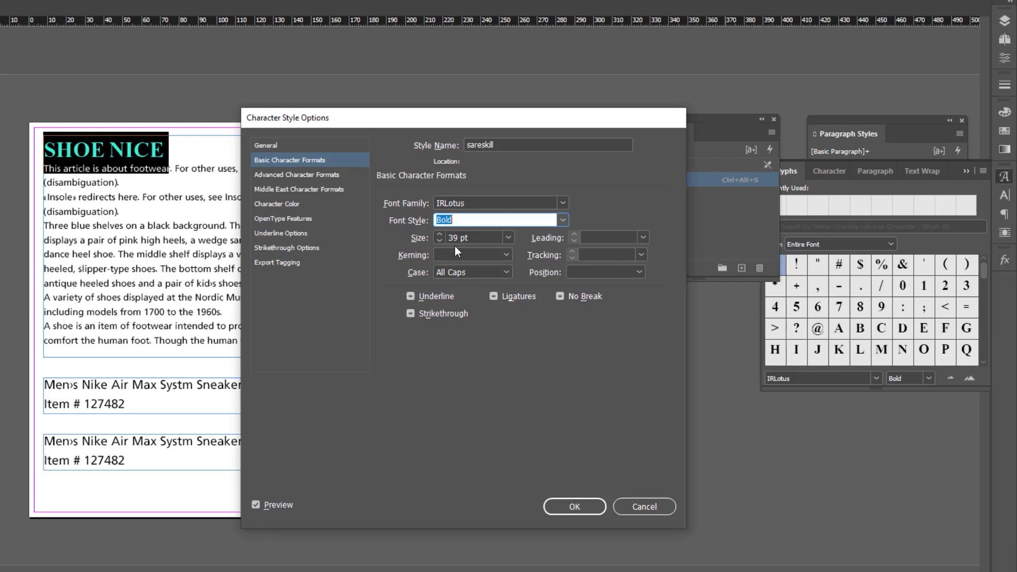
- Set the sareskill style's font size to 40 pt
{"action": "left_click", "coordinate": [440, 235]}
{"action": "left_click", "coordinate": [440, 236]}
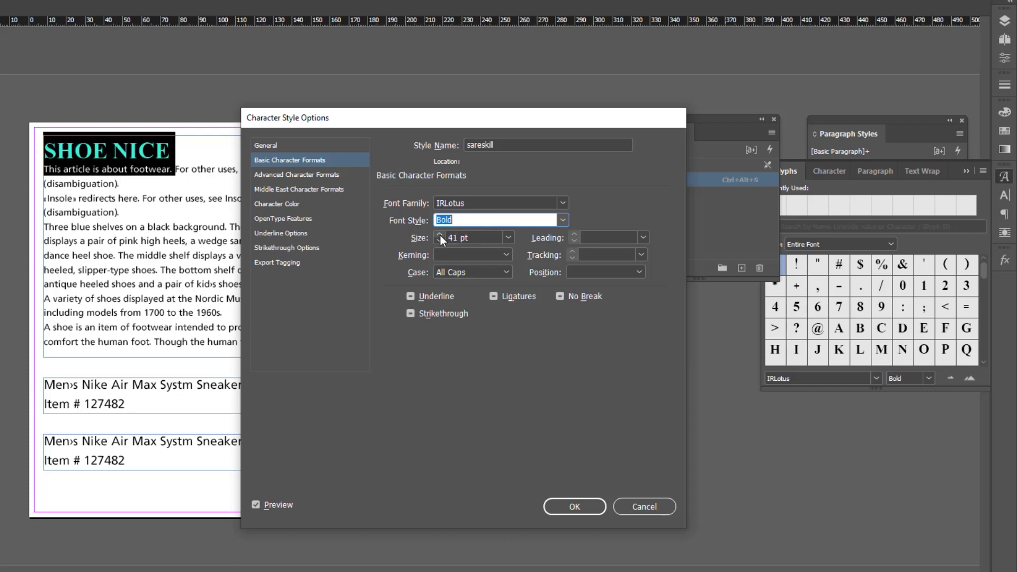
{"action": "left_click", "coordinate": [440, 236]}
{"action": "left_click", "coordinate": [440, 236]}
{"action": "left_click", "coordinate": [441, 236]}
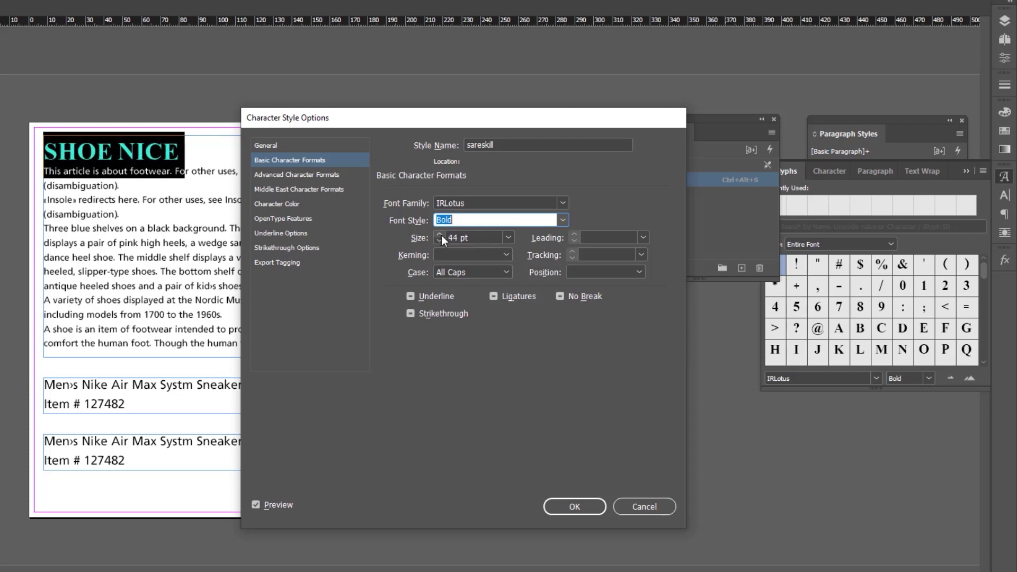
{"action": "key", "text": "Tab"}
{"action": "type", "text": "40"}
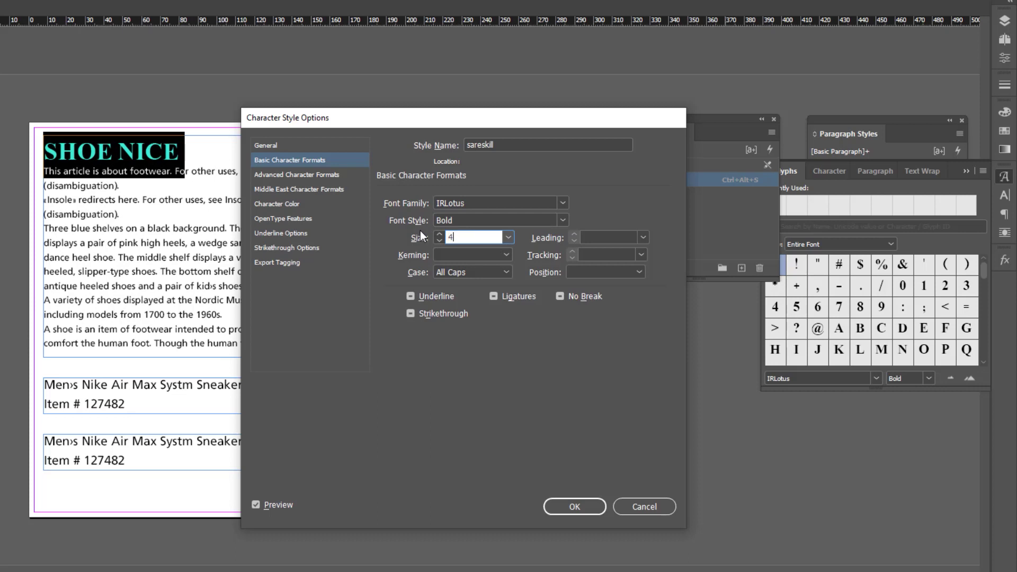
{"action": "left_click", "coordinate": [601, 238]}
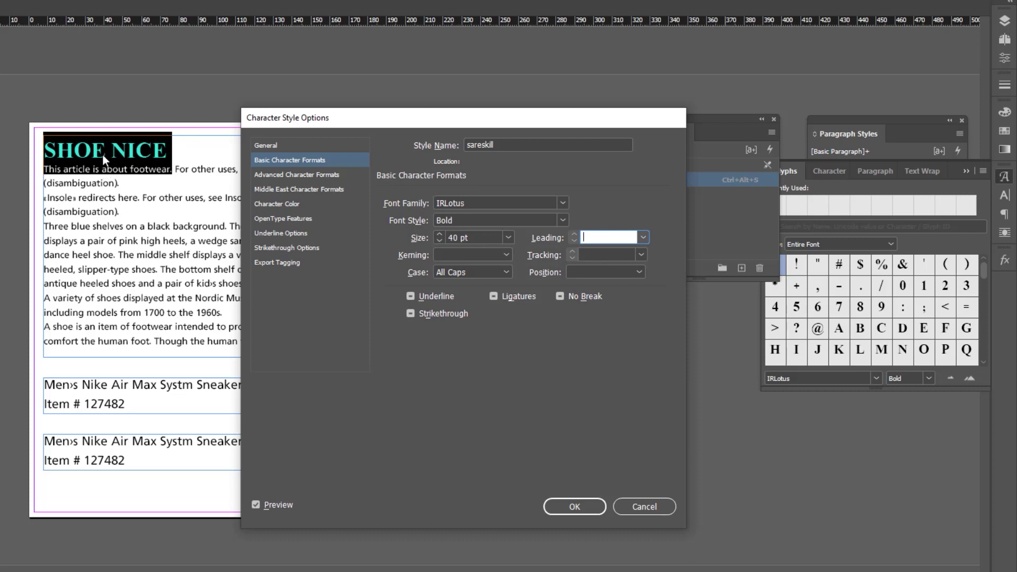
- Try Small Caps and OpenType All Small Caps as the style's case
{"action": "left_click", "coordinate": [491, 275]}
{"action": "left_click", "coordinate": [469, 303]}
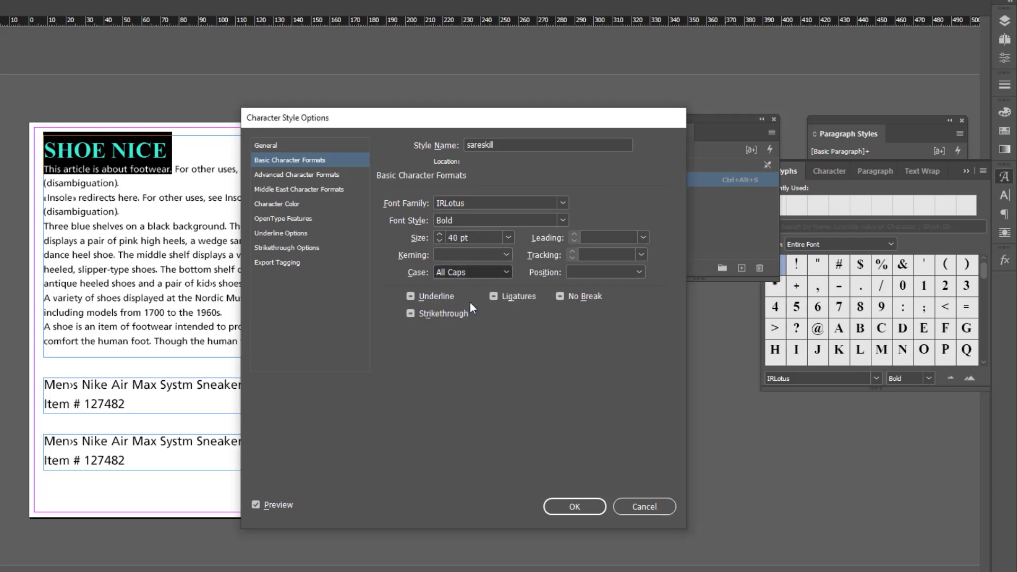
{"action": "key", "text": "Up"}
{"action": "left_click", "coordinate": [478, 272]}
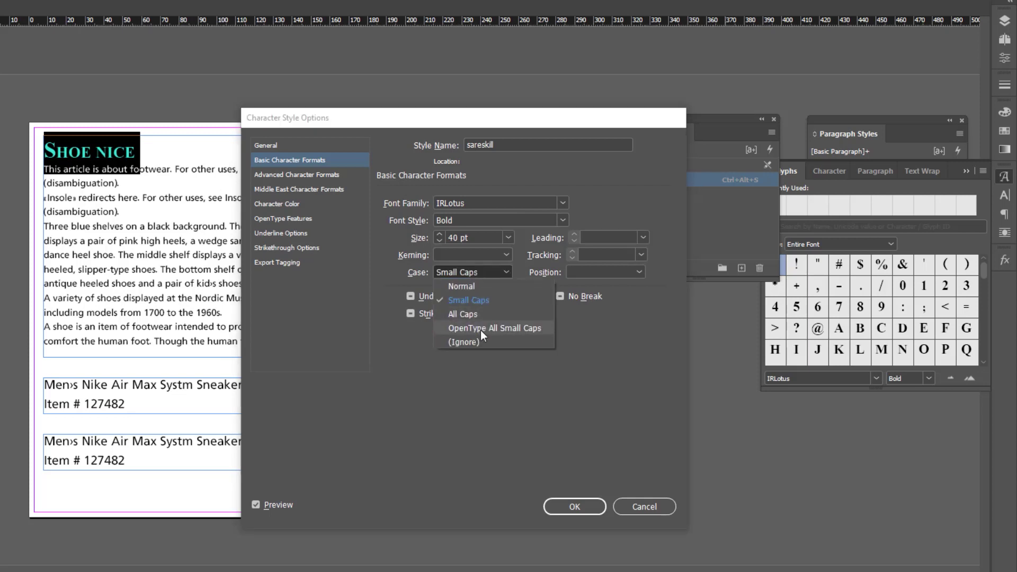
{"action": "left_click", "coordinate": [482, 329]}
- Set the style's case to All Caps and its kerning to None
{"action": "left_click", "coordinate": [492, 255]}
{"action": "left_click", "coordinate": [488, 269]}
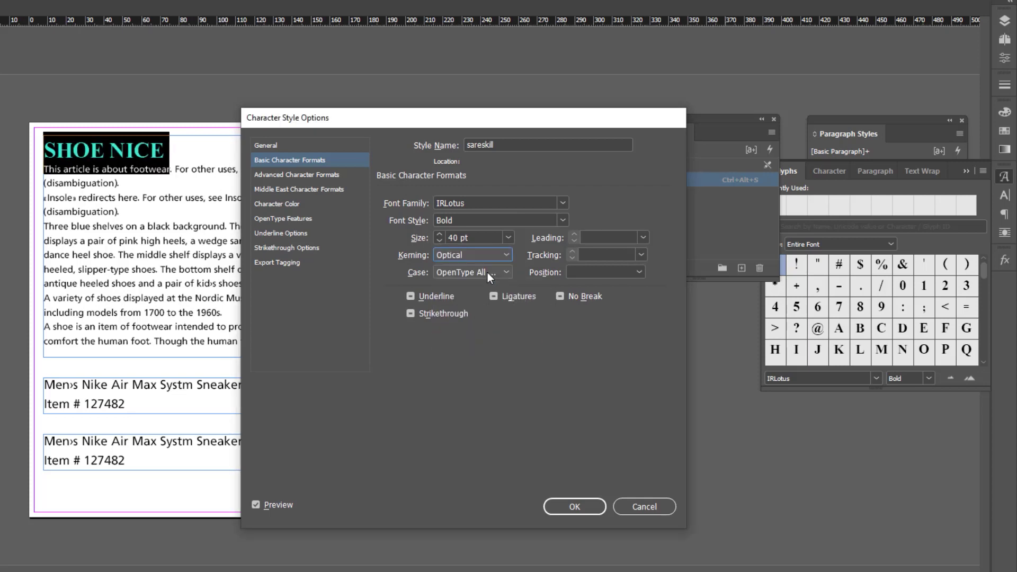
{"action": "left_click", "coordinate": [496, 272]}
{"action": "left_click", "coordinate": [477, 318]}
{"action": "left_click", "coordinate": [501, 257]}
{"action": "left_click", "coordinate": [480, 284]}
{"action": "left_click", "coordinate": [504, 256]}
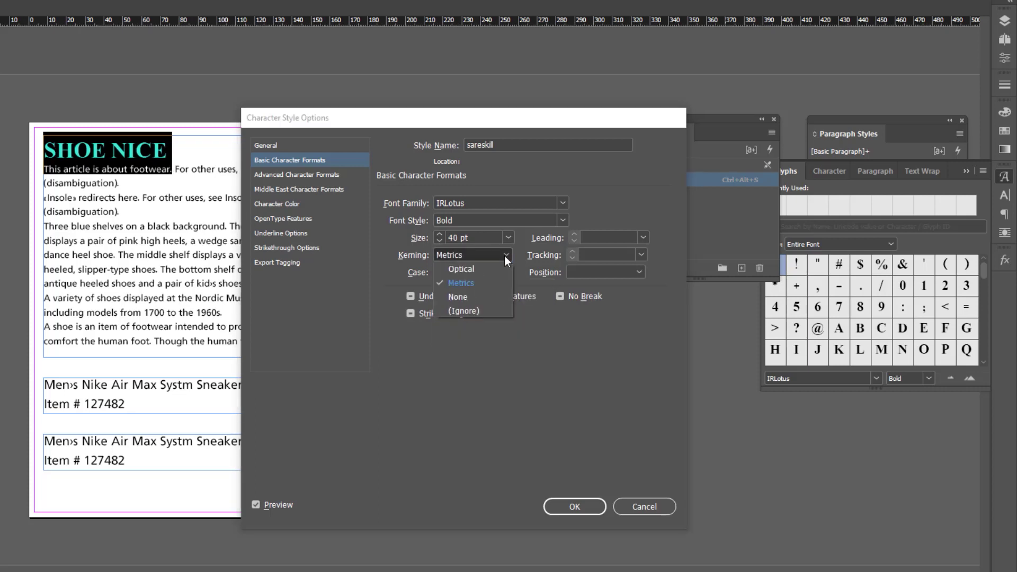
{"action": "left_click", "coordinate": [485, 298]}
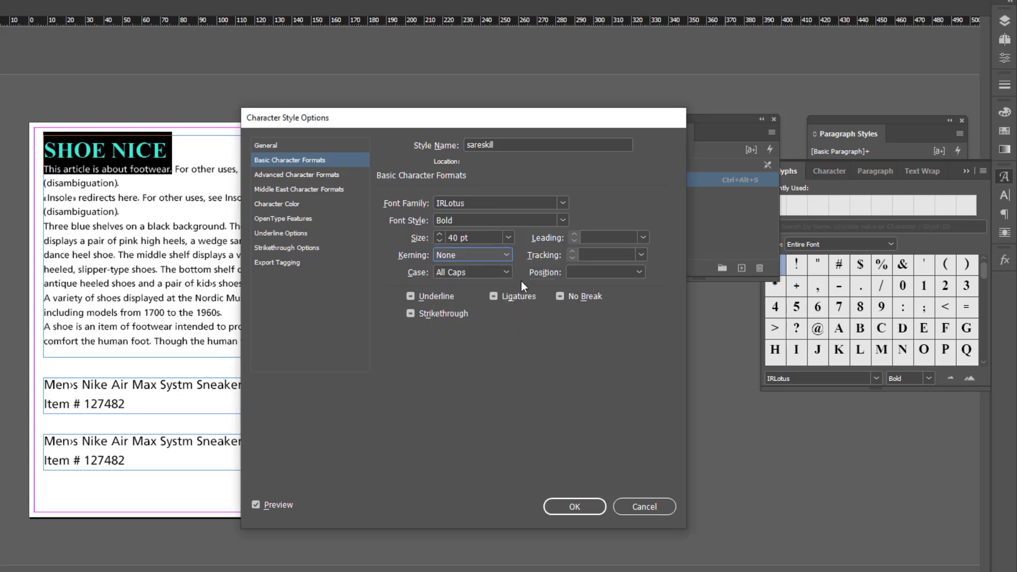
- Enable Underline and disable Strikethrough, Ligatures and No Break in the style's basic character formats
{"action": "left_click", "coordinate": [411, 296]}
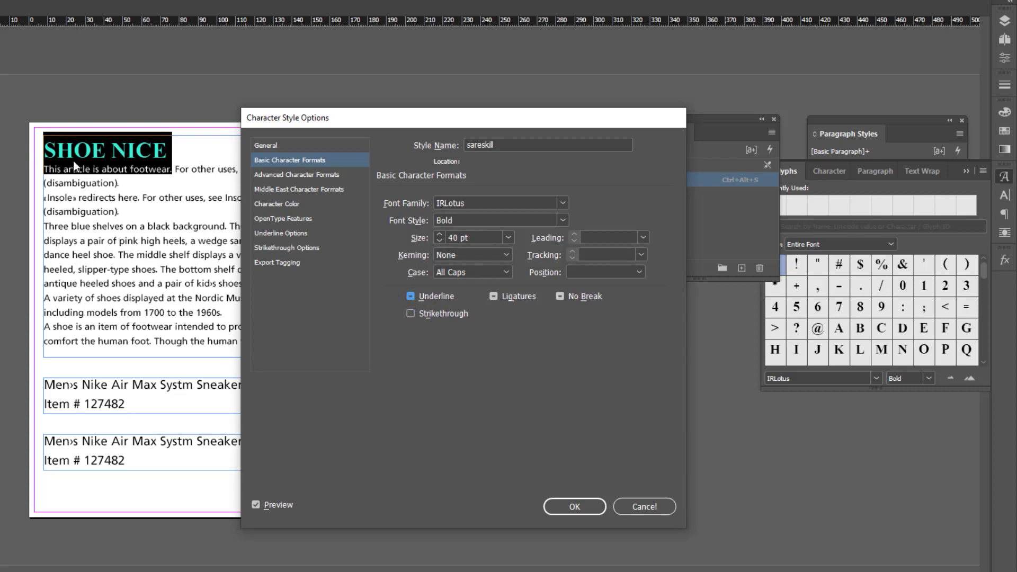
{"action": "left_click", "coordinate": [412, 314]}
{"action": "left_click", "coordinate": [411, 312]}
{"action": "left_click", "coordinate": [410, 296]}
{"action": "left_click", "coordinate": [494, 297]}
{"action": "left_click", "coordinate": [563, 296]}
{"action": "left_click", "coordinate": [271, 176]}
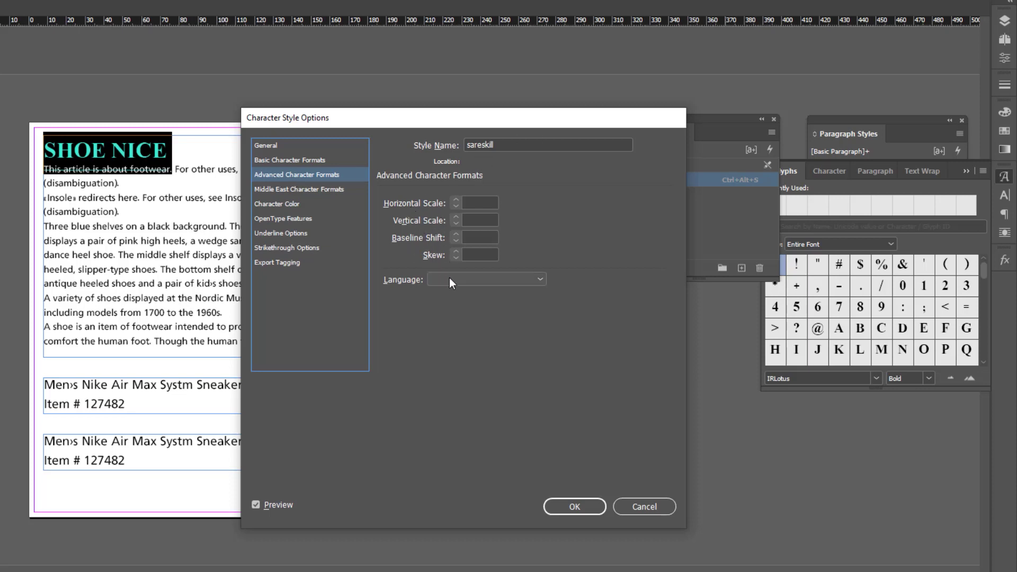
{"action": "left_click", "coordinate": [481, 281]}
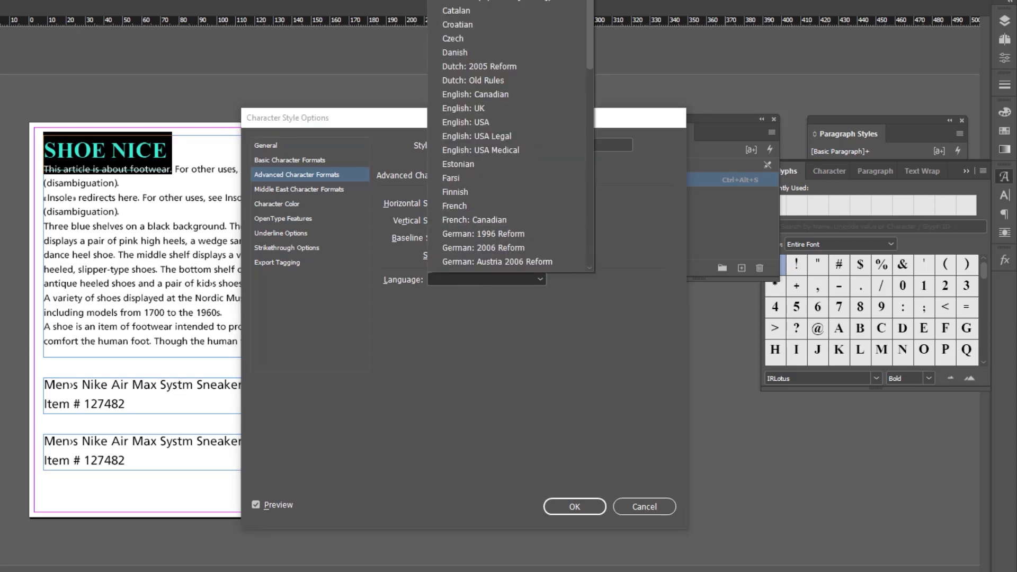
{"action": "left_click", "coordinate": [278, 190]}
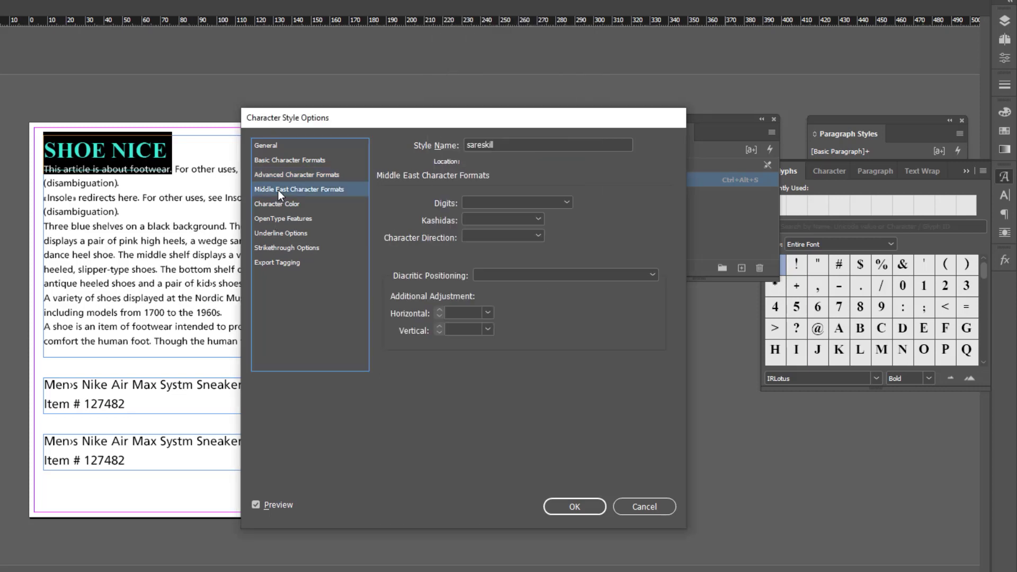
{"action": "left_click", "coordinate": [503, 202]}
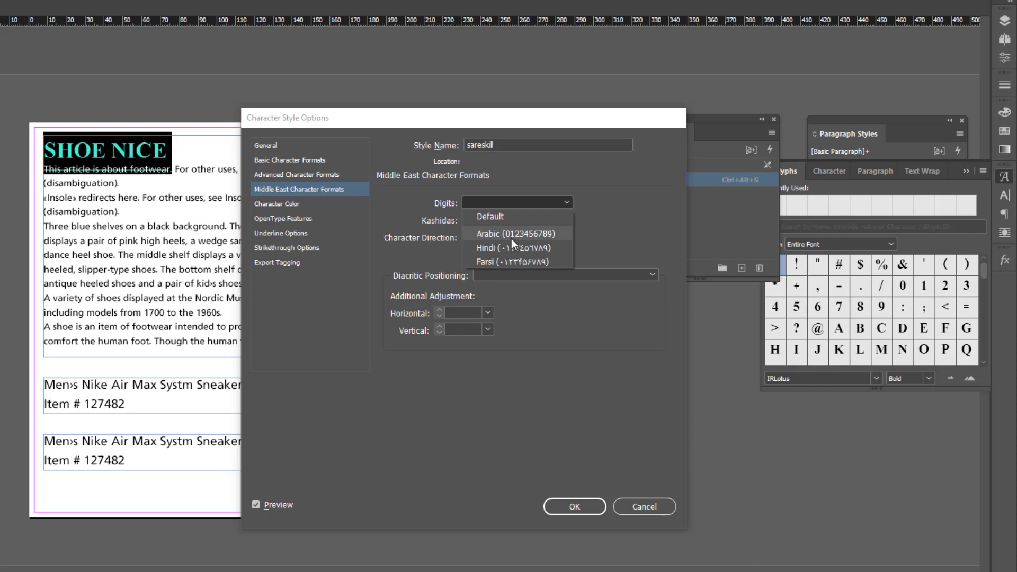
{"action": "left_click", "coordinate": [514, 262]}
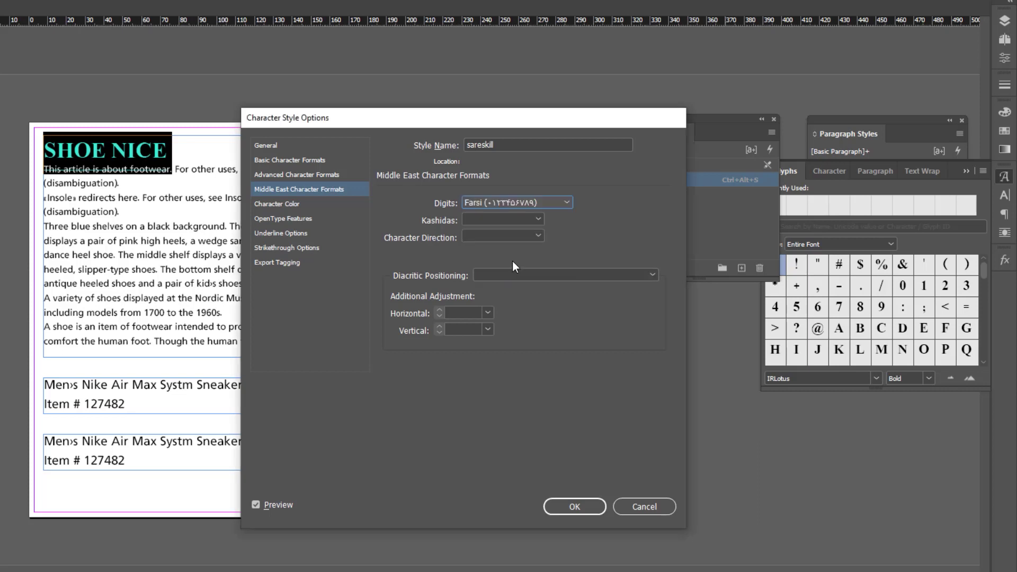
{"action": "left_click", "coordinate": [523, 201]}
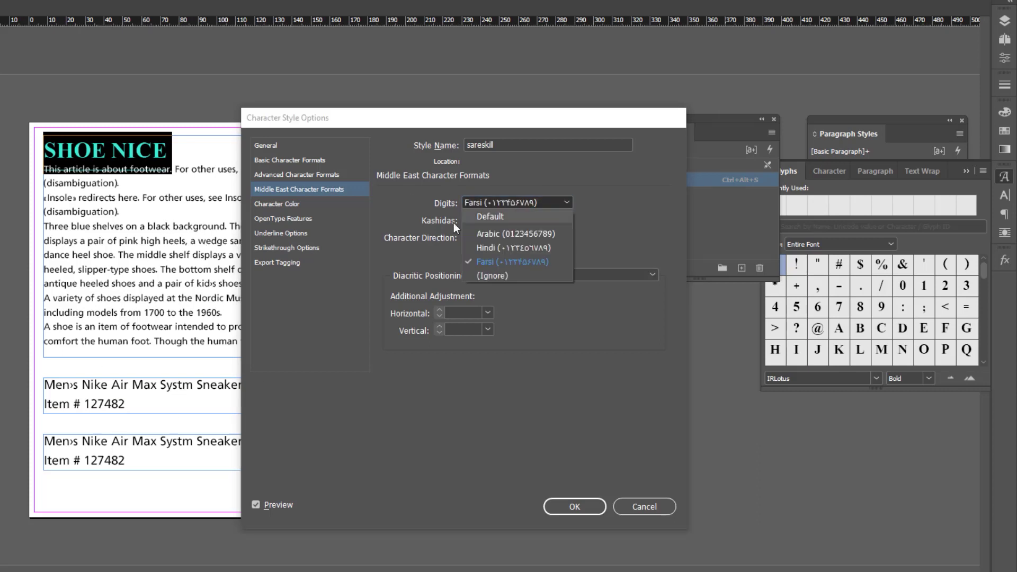
{"action": "left_click", "coordinate": [504, 236]}
{"action": "left_click", "coordinate": [512, 205]}
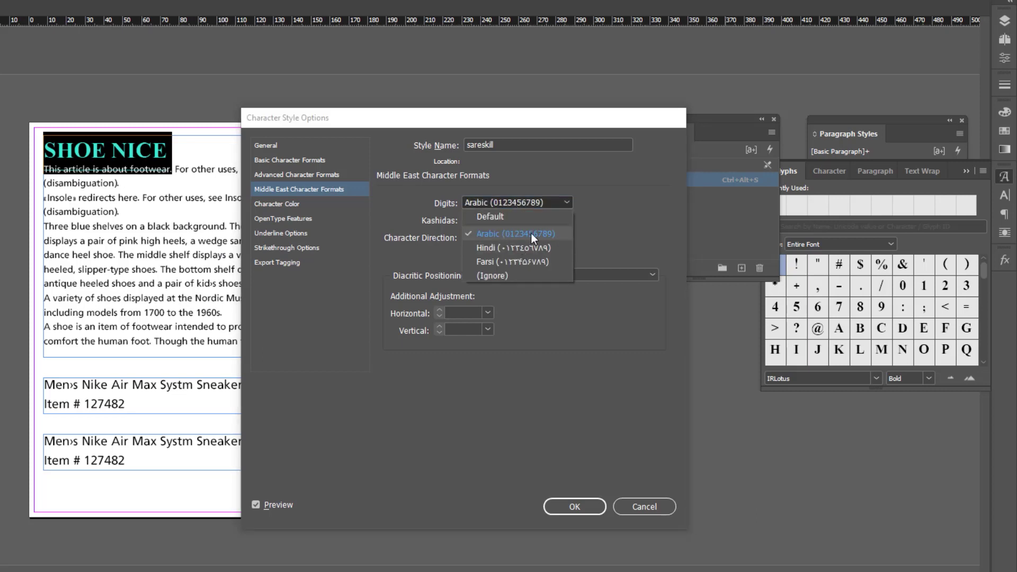
{"action": "left_click", "coordinate": [531, 233]}
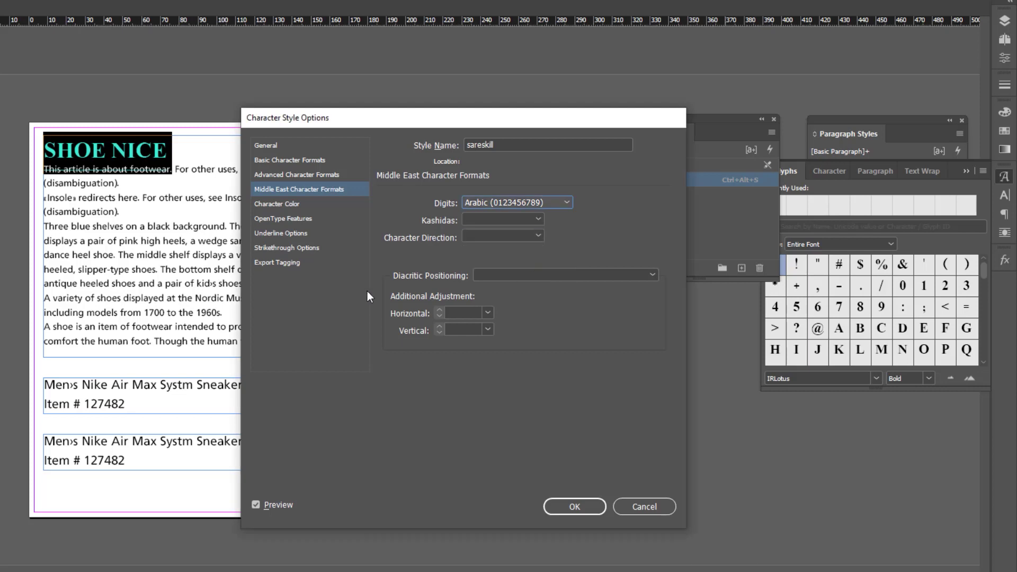
- Set the sareskill style's character color to the dark blue swatch C=100 M=90 Y=10 K=0
{"action": "left_click", "coordinate": [287, 206]}
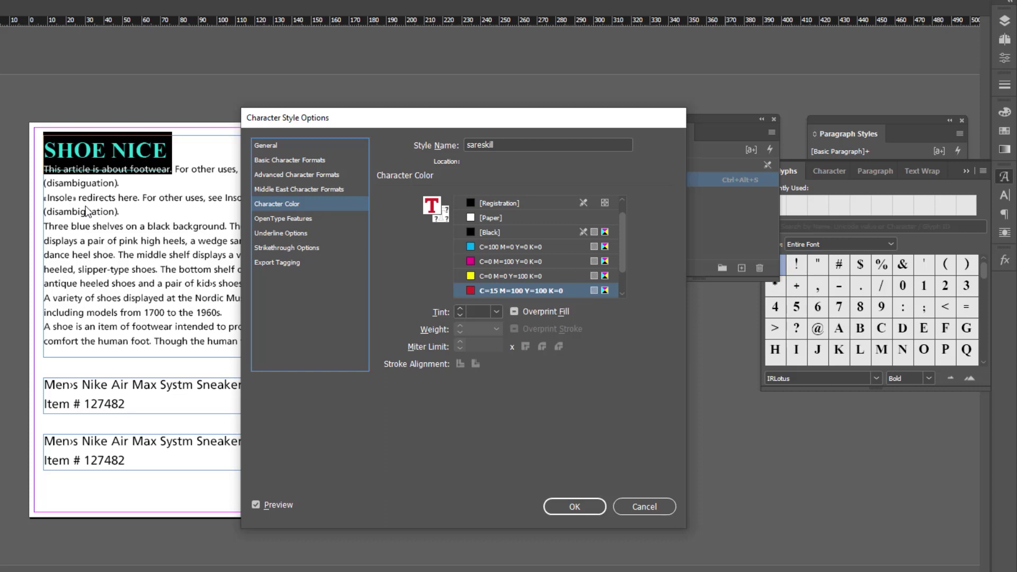
{"action": "left_click", "coordinate": [505, 261]}
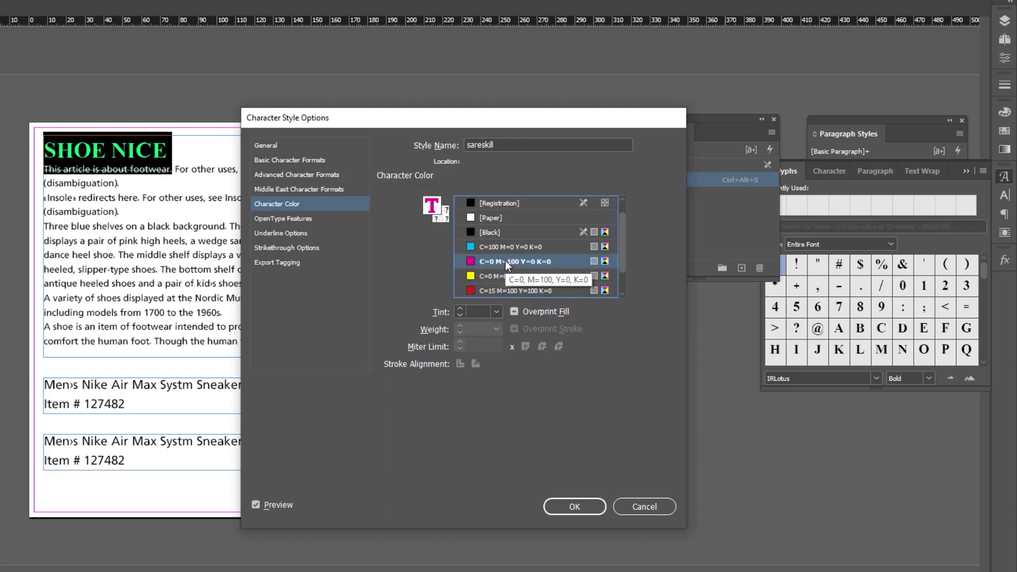
{"action": "scroll", "coordinate": [543, 287], "scroll_direction": "down", "scroll_amount": 1}
{"action": "left_click", "coordinate": [494, 291]}
{"action": "scroll", "coordinate": [495, 291], "scroll_direction": "up", "scroll_amount": 1}
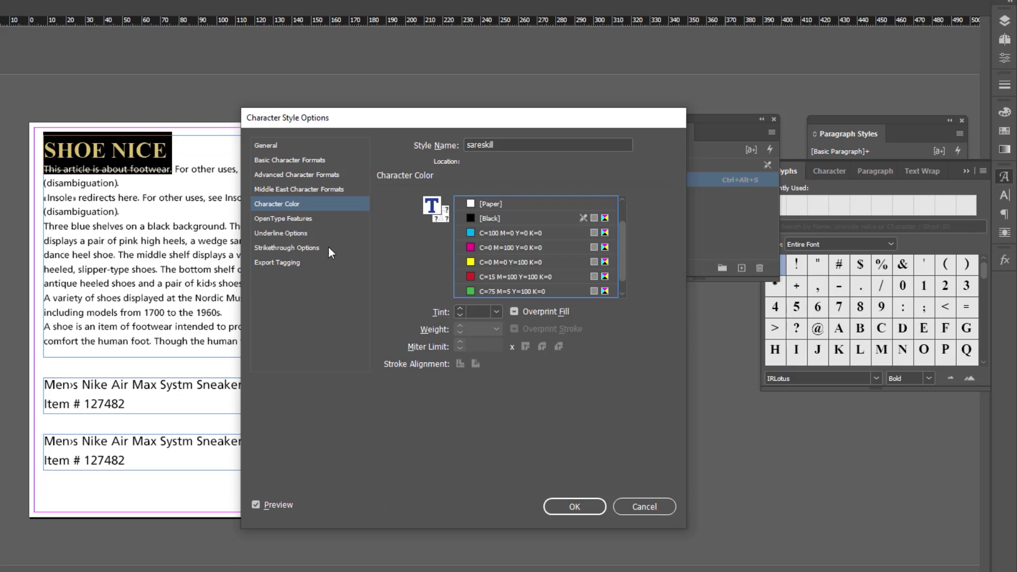
- Disable the Ordinals OpenType feature for the style and look at its underline options
{"action": "left_click", "coordinate": [301, 220]}
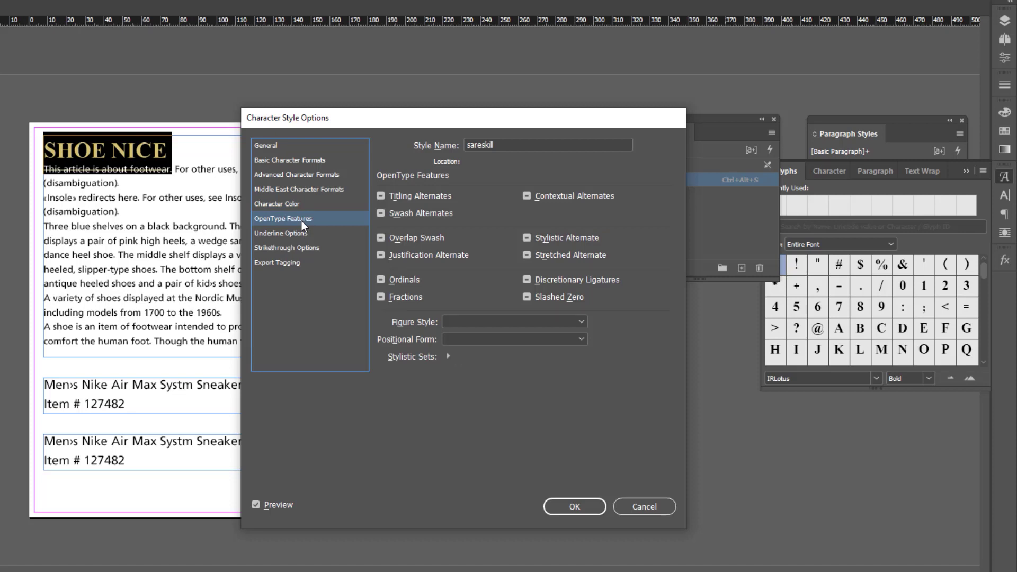
{"action": "left_click", "coordinate": [381, 280]}
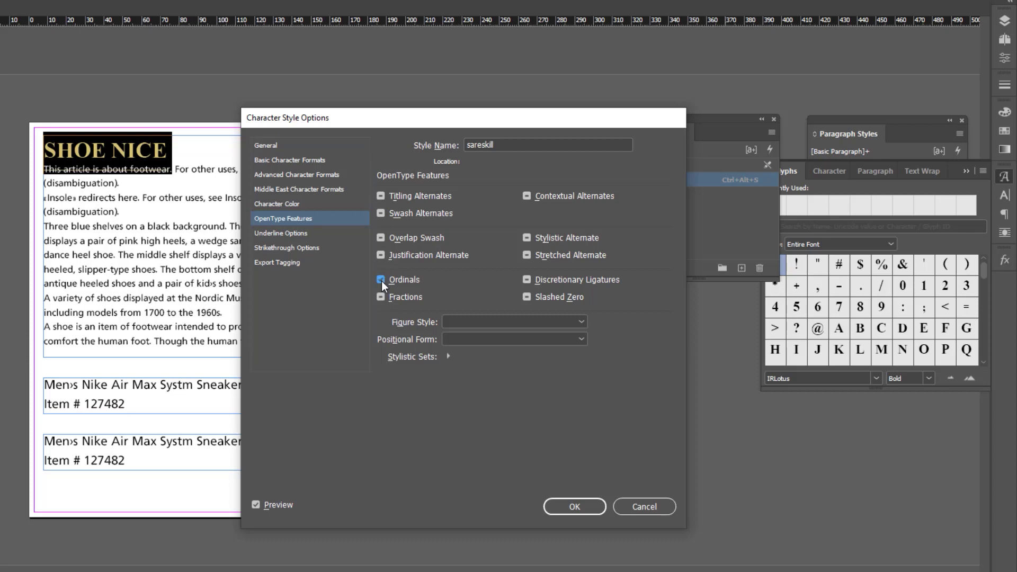
{"action": "left_click", "coordinate": [292, 234]}
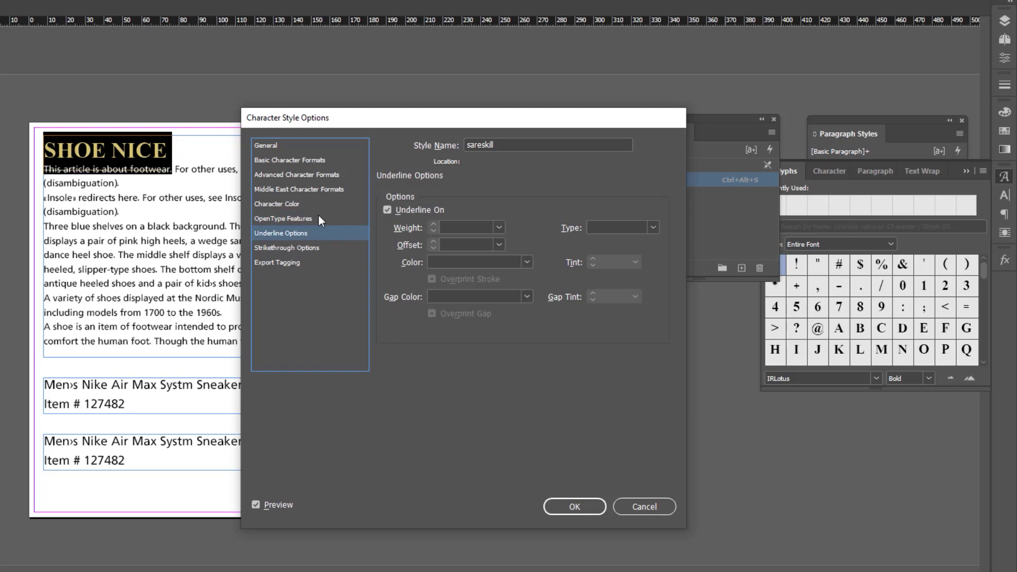
- Review the general settings summary of the sareskill style and save its options
{"action": "left_click", "coordinate": [291, 150]}
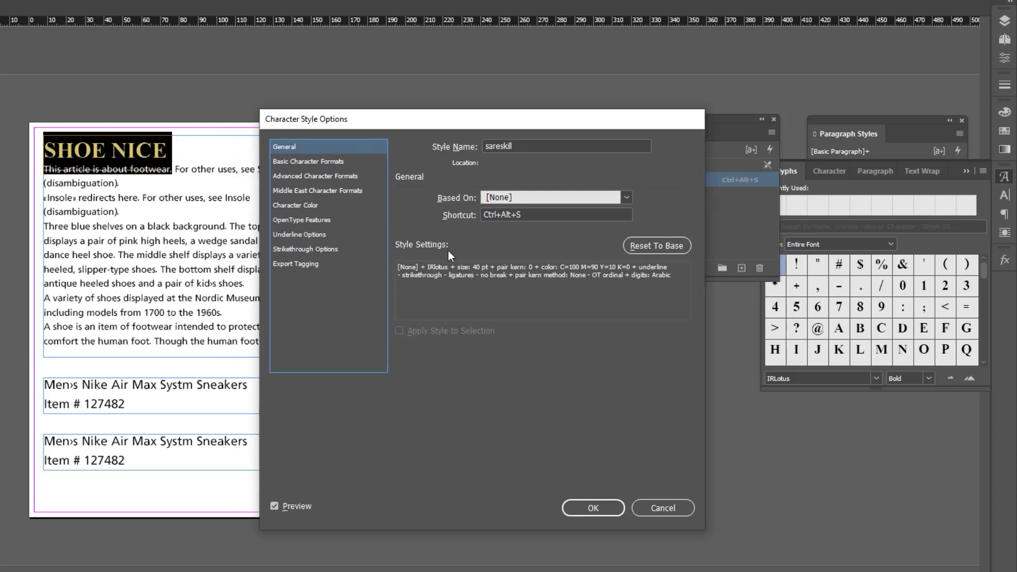
{"action": "left_click", "coordinate": [303, 163]}
{"action": "left_click", "coordinate": [302, 178]}
{"action": "left_click", "coordinate": [303, 148]}
{"action": "left_click", "coordinate": [602, 511]}
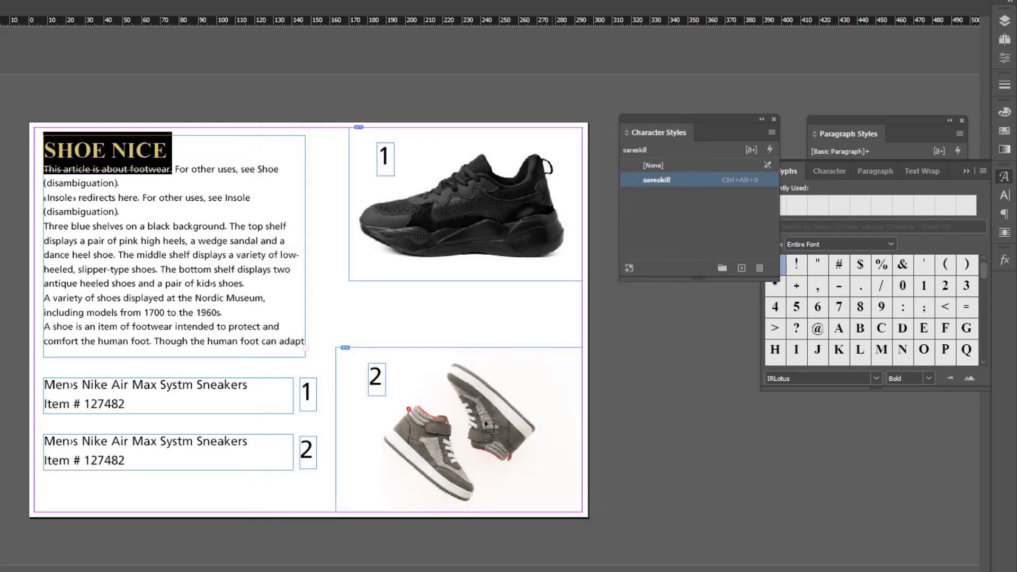
- Leave the heading text and choose [None] as the active character style
{"action": "key", "text": "Escape"}
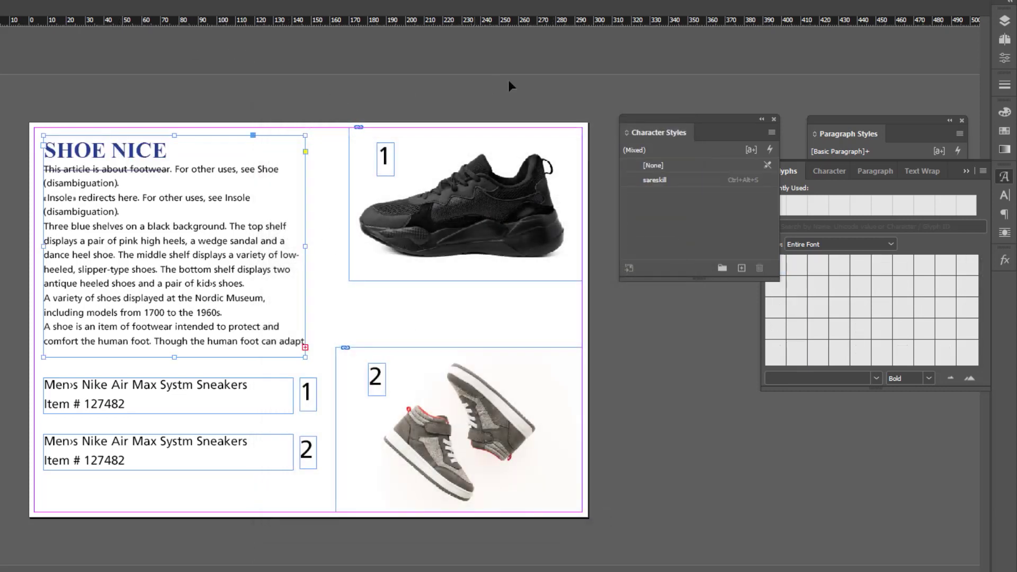
{"action": "left_click", "coordinate": [652, 166]}
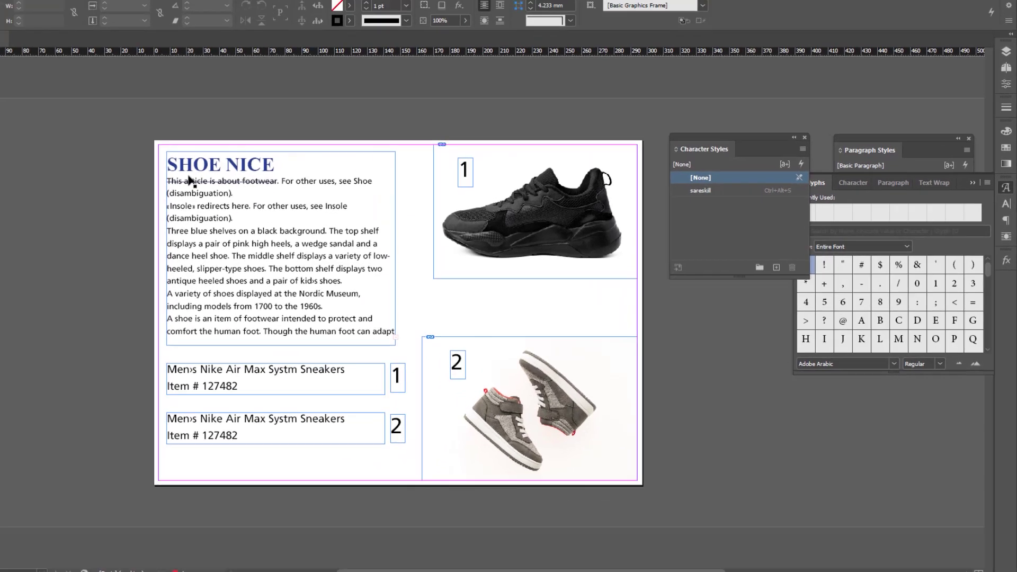
- Increase the leading of the article's first line below the SHOE NICE heading to 39 pt
{"action": "scroll", "coordinate": [191, 181], "scroll_direction": "up", "scroll_amount": 3}
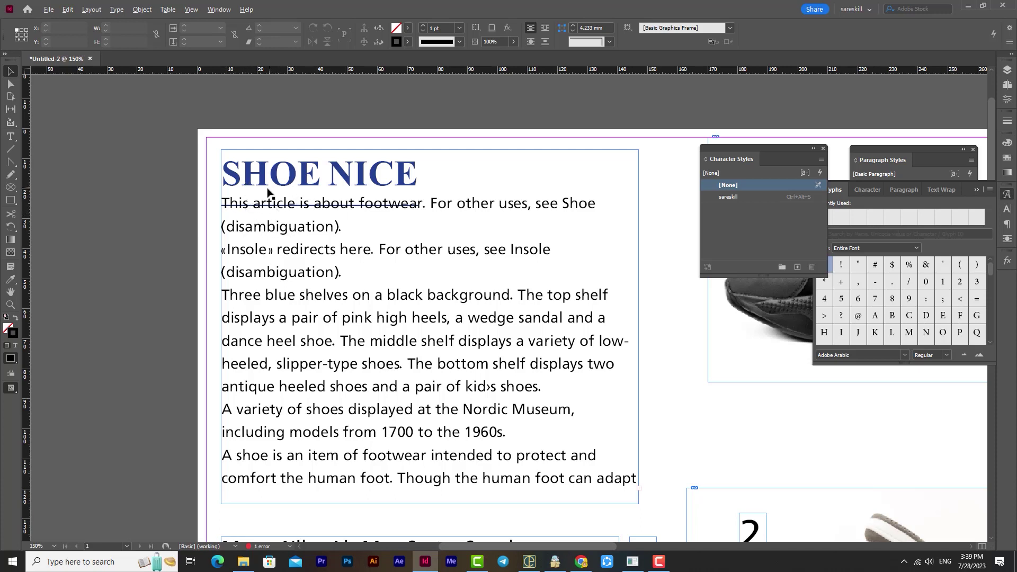
{"action": "scroll", "coordinate": [389, 241], "scroll_direction": "down", "scroll_amount": 1}
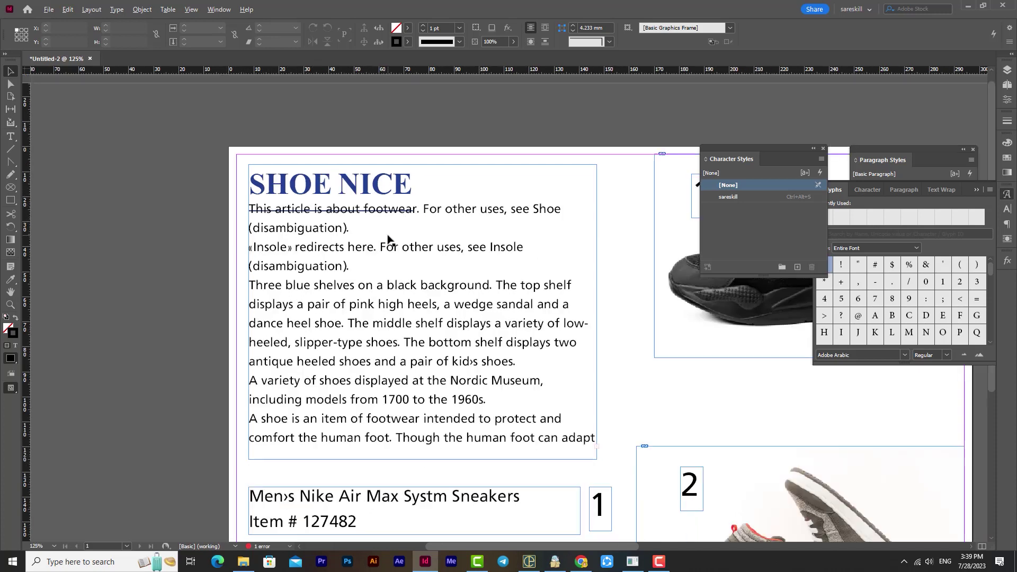
{"action": "scroll", "coordinate": [390, 240], "scroll_direction": "down", "scroll_amount": 1}
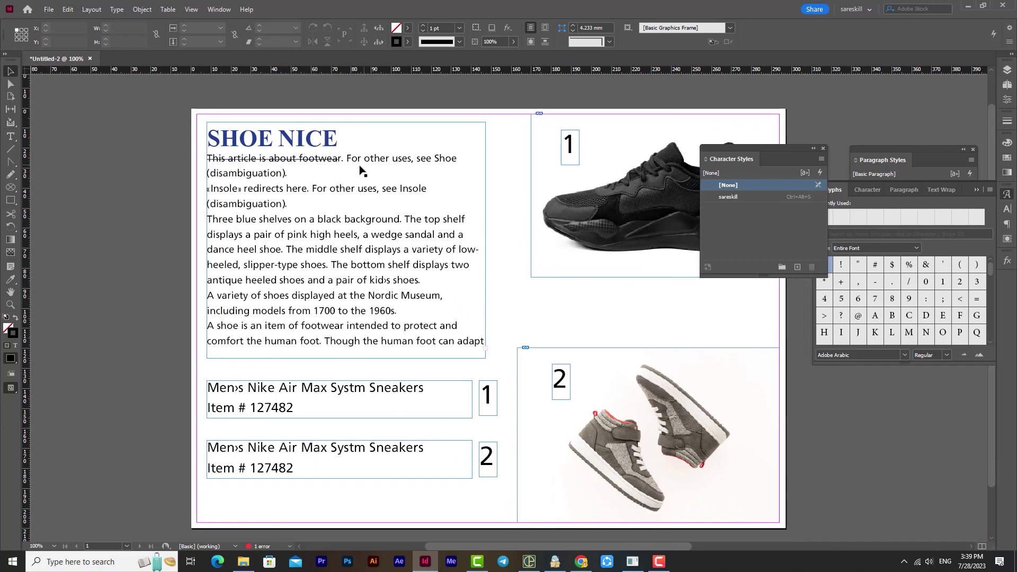
{"action": "key", "text": "t"}
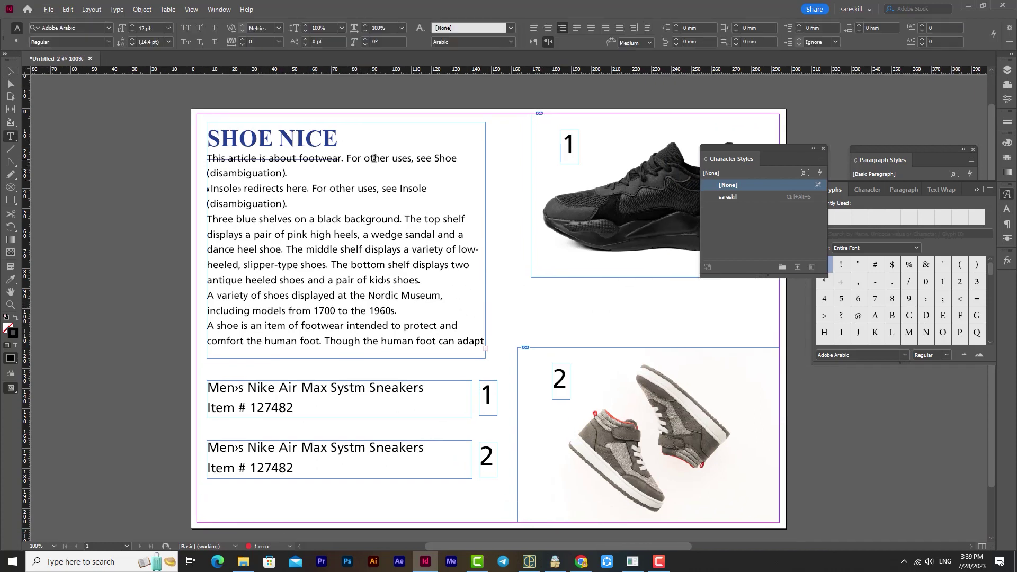
{"action": "triple_click", "coordinate": [374, 157]}
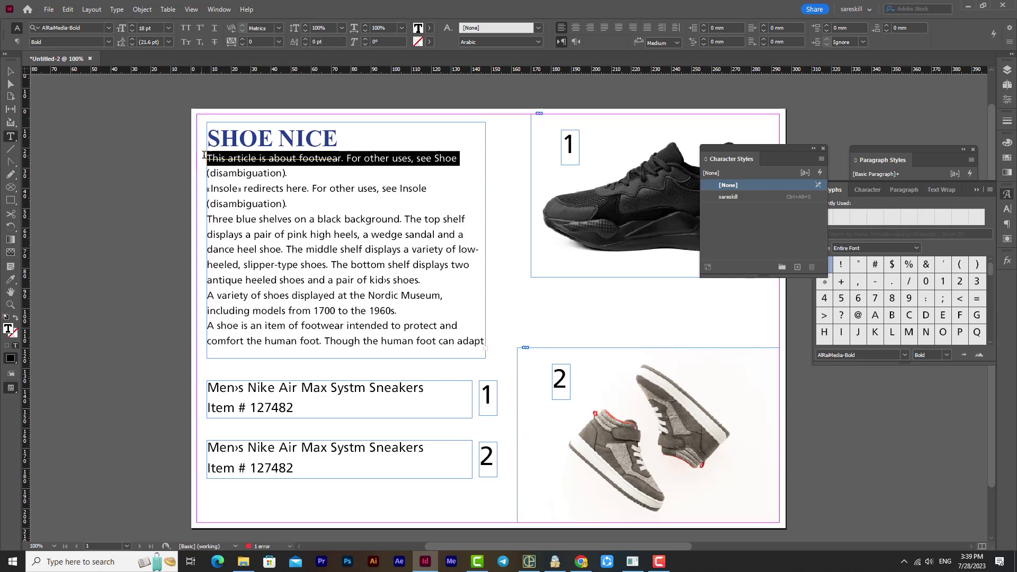
{"action": "left_click", "coordinate": [1007, 210]}
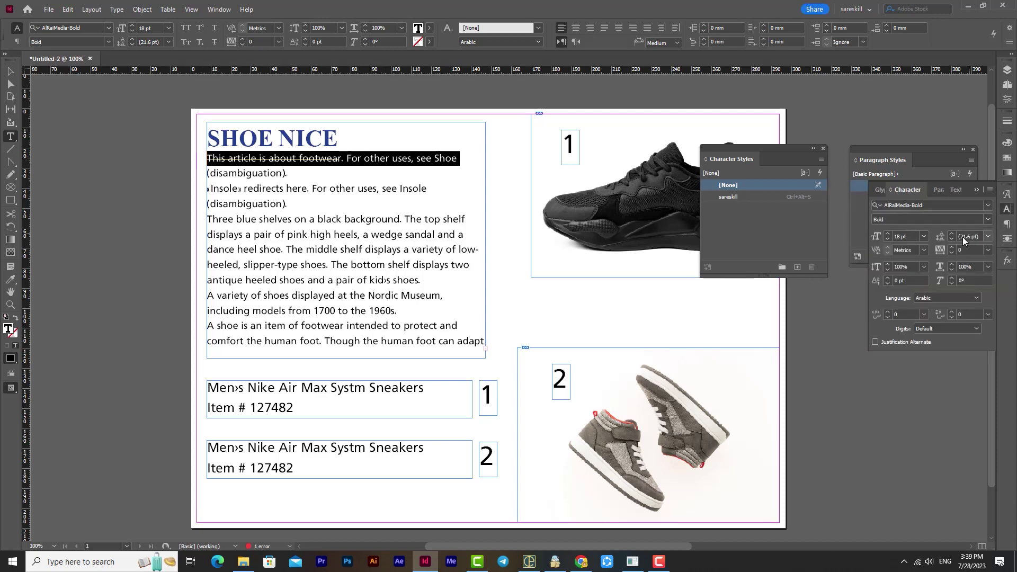
{"action": "left_click_drag", "start_coordinate": [951, 232], "coordinate": [949, 236]}
{"action": "key", "text": "Escape"}
{"action": "left_click", "coordinate": [130, 147]}
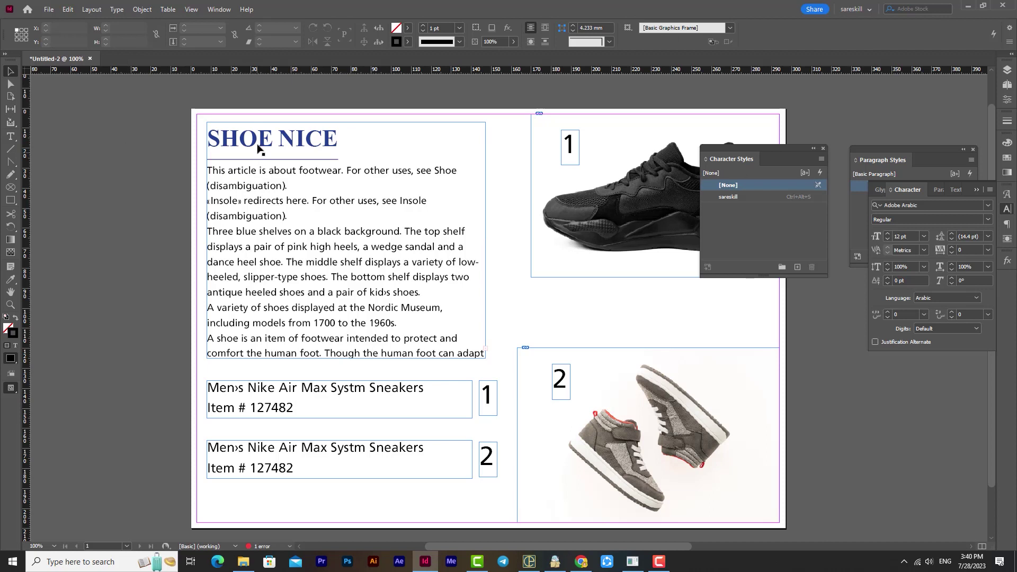
{"action": "left_click", "coordinate": [974, 189]}
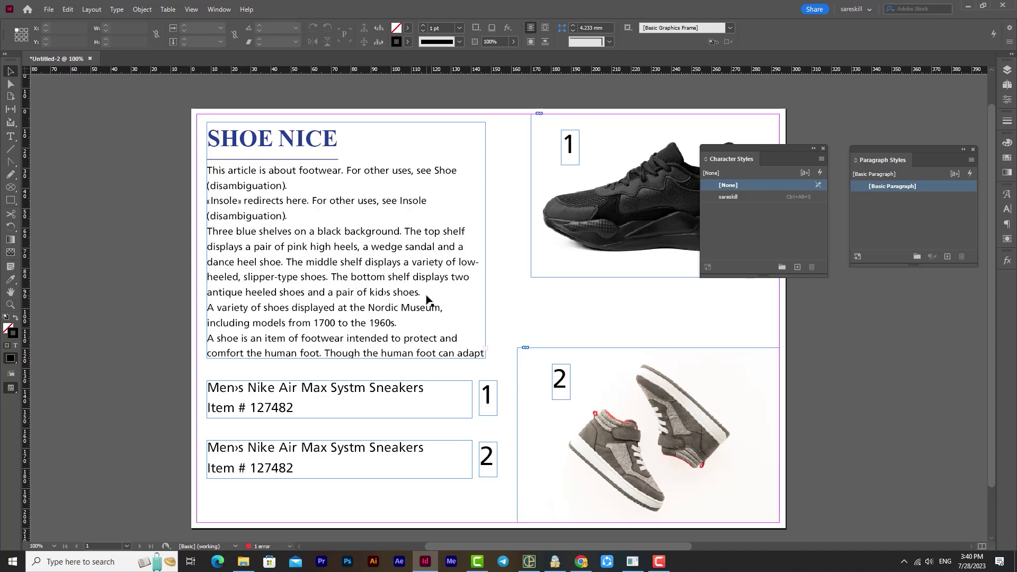
- Try the sareskill character style on the words Nordic Museum in the article text and undo it
{"action": "double_click", "coordinate": [255, 154]}
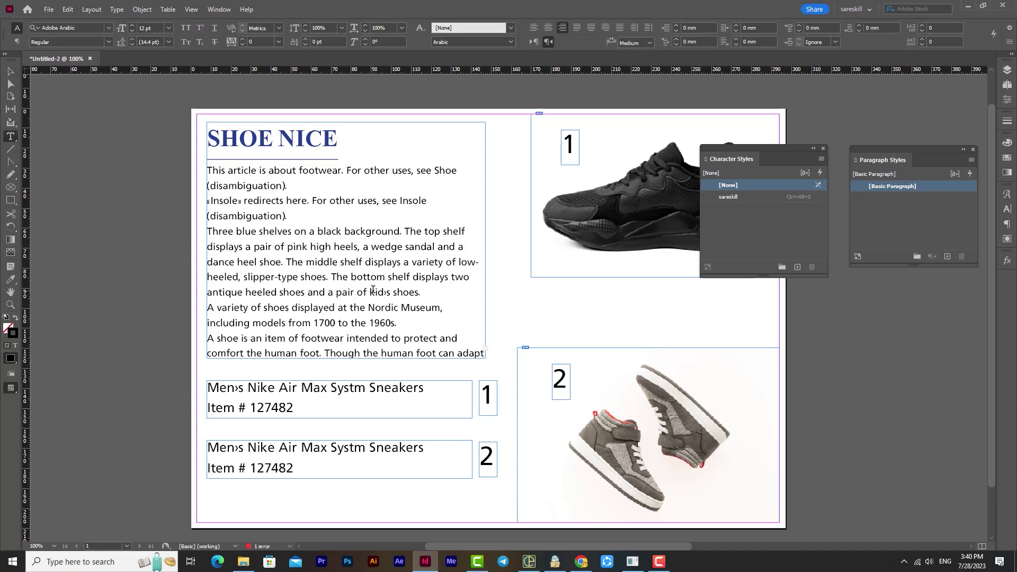
{"action": "left_click_drag", "start_coordinate": [368, 306], "coordinate": [440, 308]}
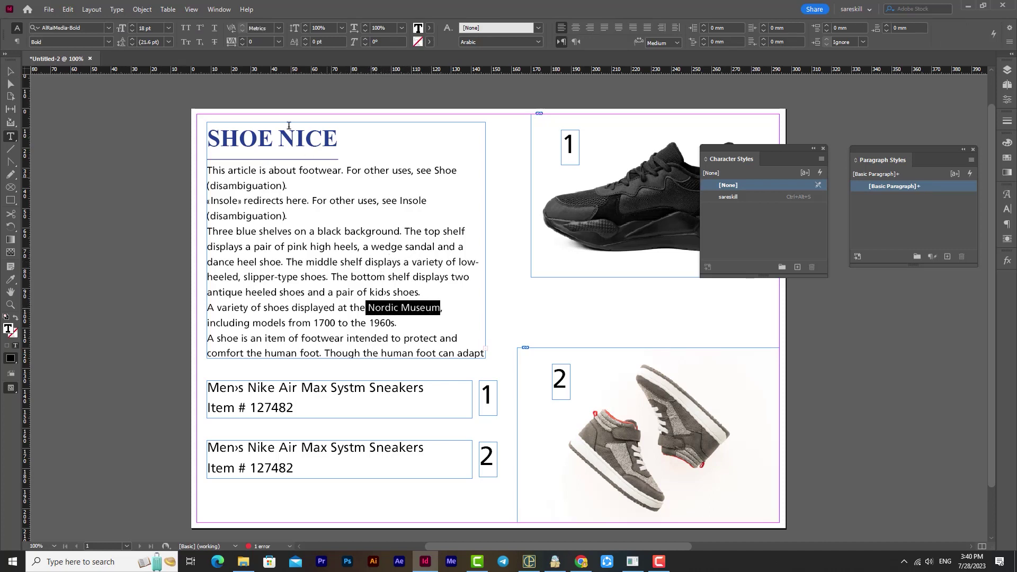
{"action": "left_click_drag", "start_coordinate": [368, 307], "coordinate": [445, 310]}
{"action": "left_click", "coordinate": [749, 196]}
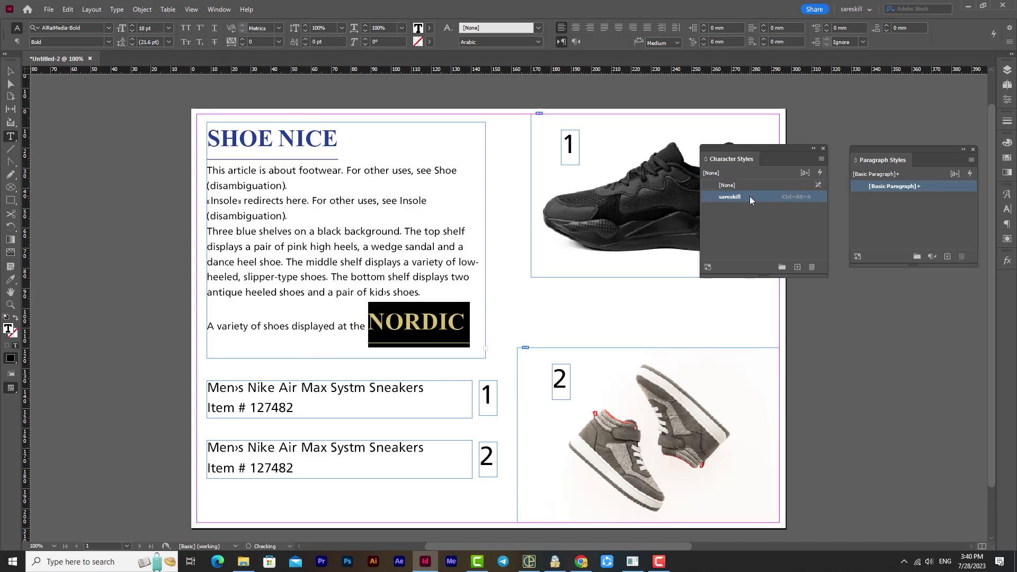
{"action": "left_click", "coordinate": [10, 71]}
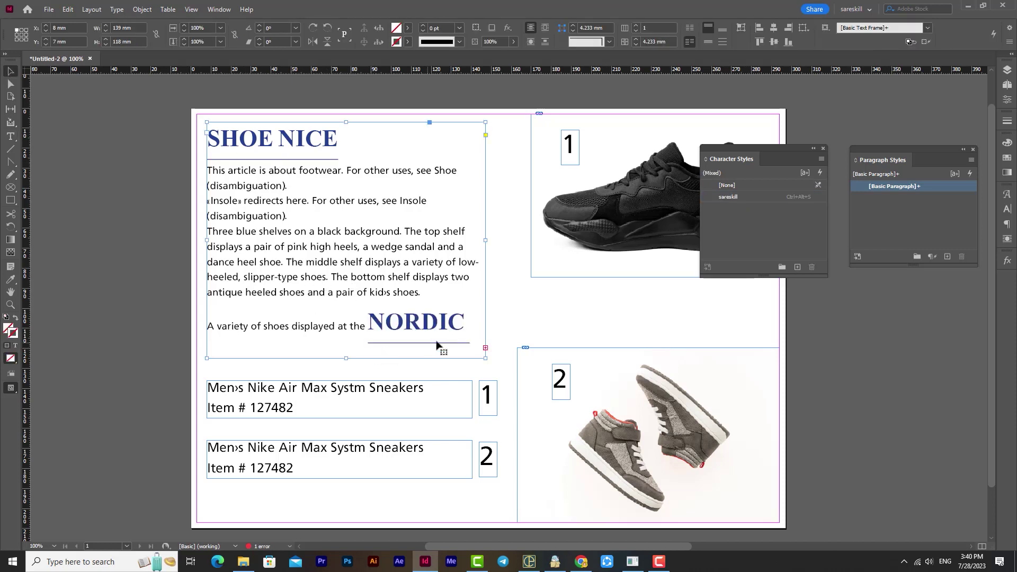
{"action": "key", "text": "ctrl+z"}
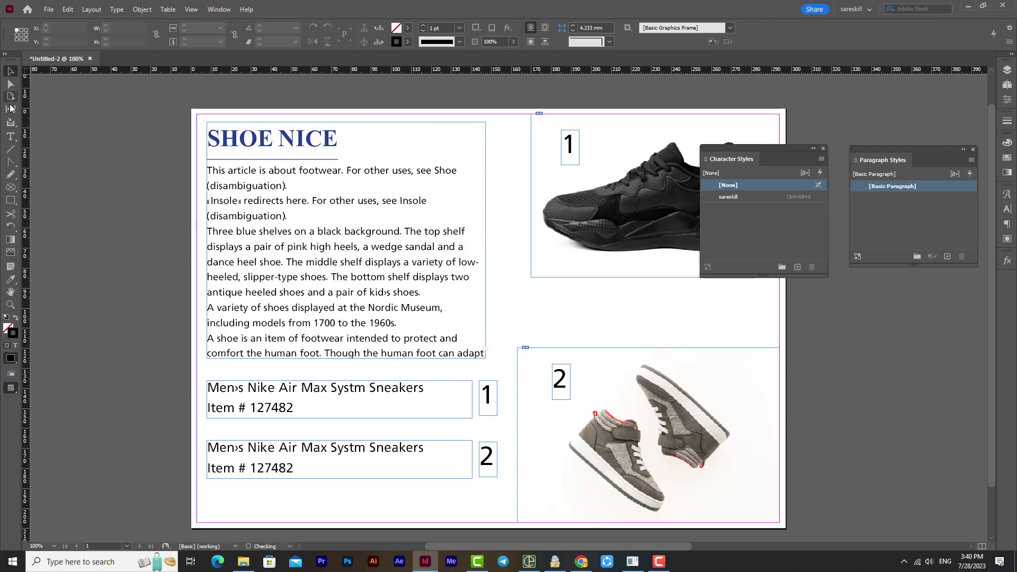
- Reduce the font size of the visible article text below the heading to 15 pt
{"action": "left_click", "coordinate": [11, 137]}
{"action": "left_click_drag", "start_coordinate": [469, 353], "coordinate": [210, 171]}
{"action": "left_click", "coordinate": [132, 31]}
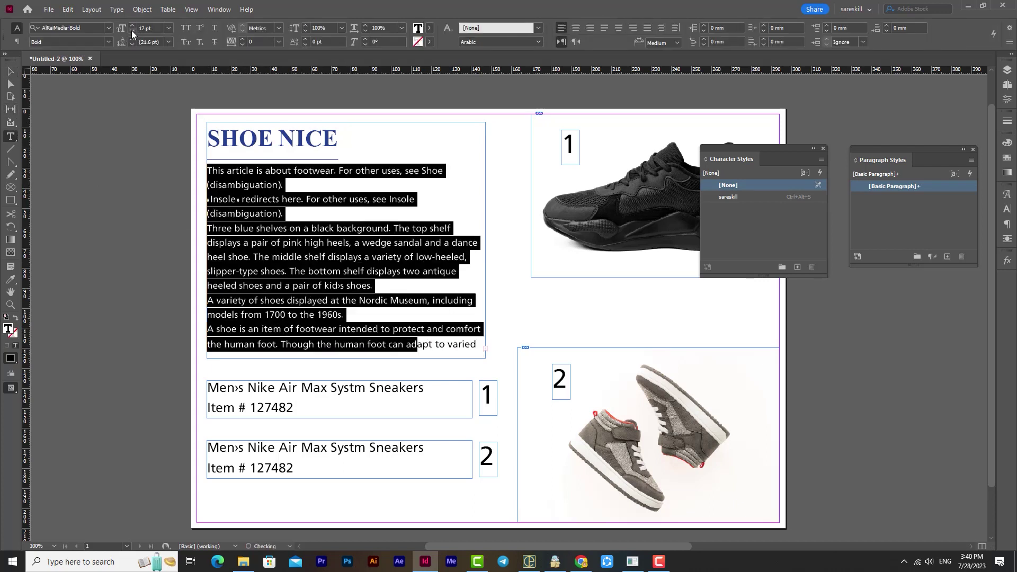
{"action": "left_click", "coordinate": [131, 31]}
{"action": "left_click", "coordinate": [132, 30]}
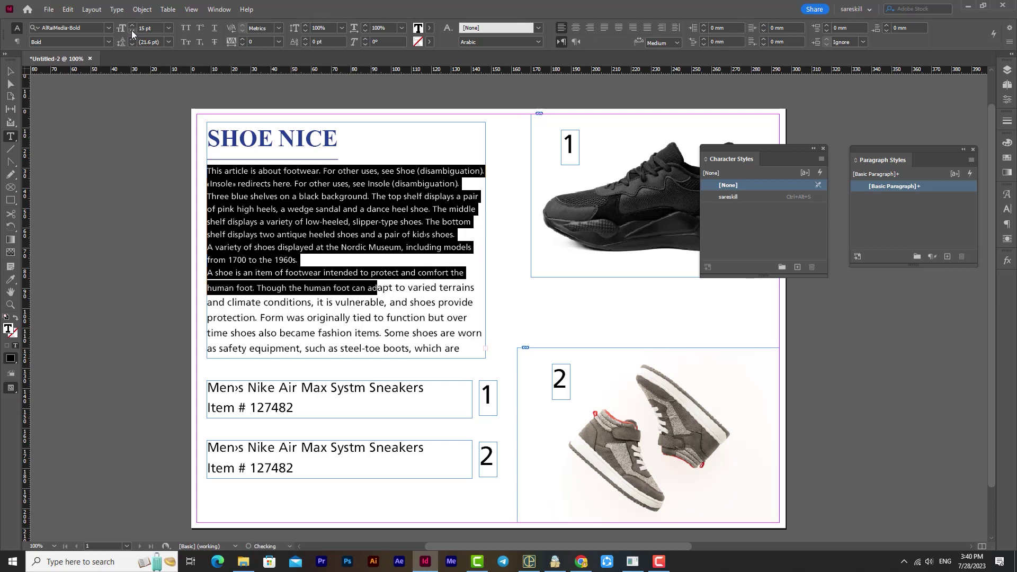
- Set the article text from "from 1700 to the 1960s" down to the last visible line to 16 pt
{"action": "left_click_drag", "start_coordinate": [467, 350], "coordinate": [207, 260]}
{"action": "left_click", "coordinate": [149, 27]}
{"action": "type", "text": "16"}
{"action": "key", "text": "Return"}
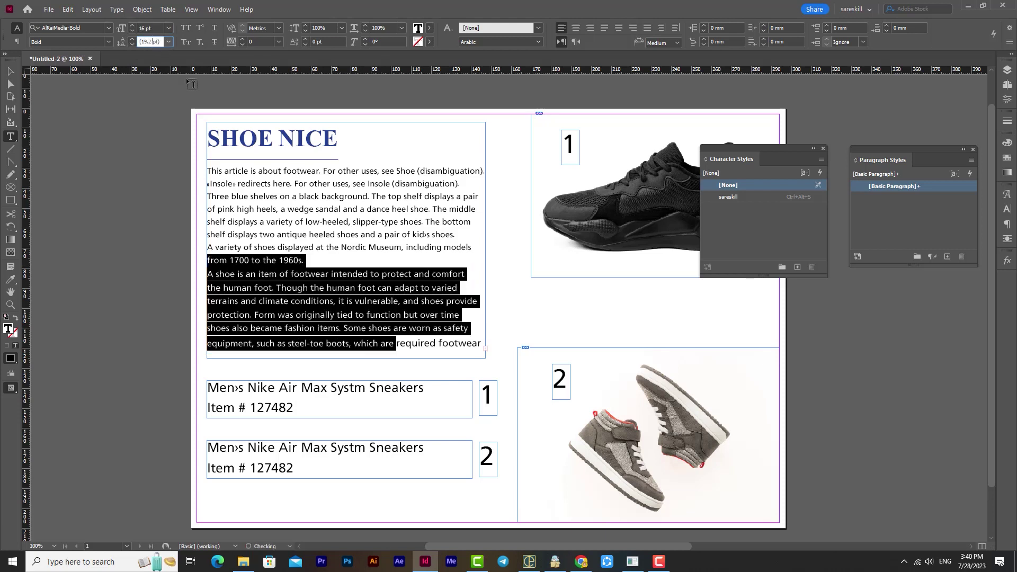
{"action": "left_click", "coordinate": [443, 347]}
{"action": "triple_click", "coordinate": [444, 347]}
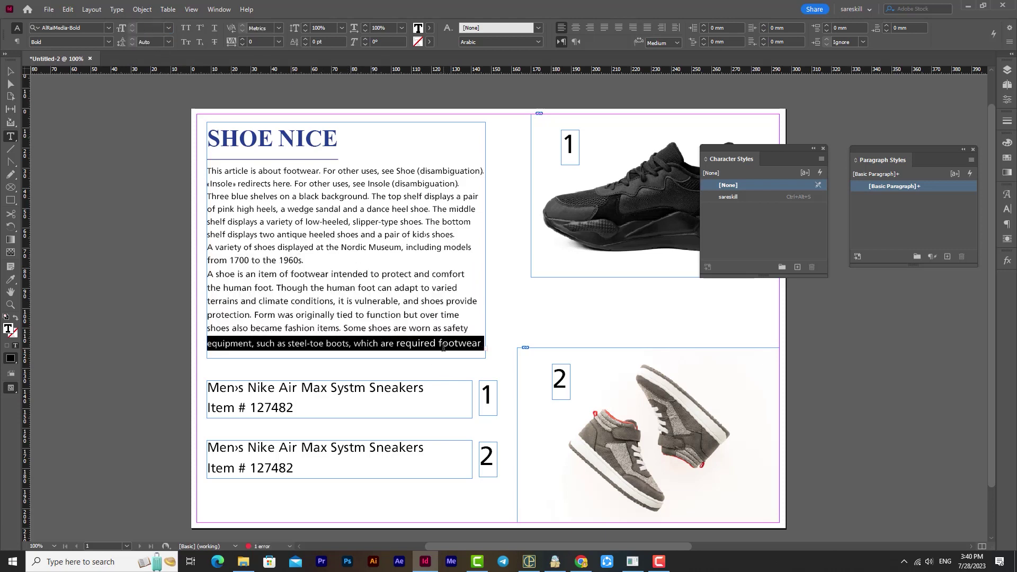
{"action": "left_click", "coordinate": [153, 26]}
{"action": "key", "text": "Return"}
{"action": "left_click", "coordinate": [372, 326]}
- Select the SHOE NICE heading and set the size in the sareskill character style's options to 35 pt
{"action": "left_click", "coordinate": [274, 140]}
{"action": "triple_click", "coordinate": [303, 139]}
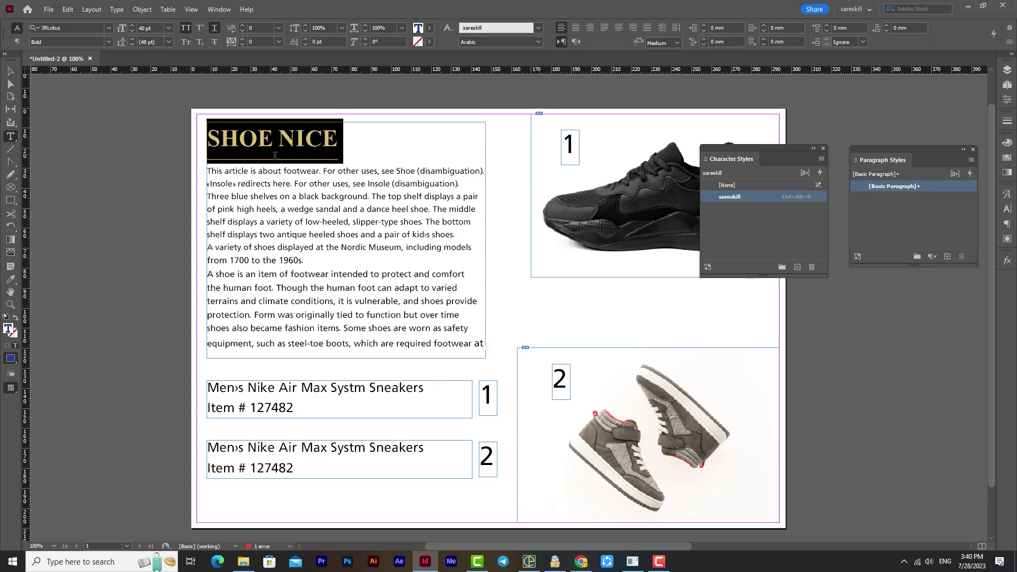
{"action": "left_click", "coordinate": [298, 149]}
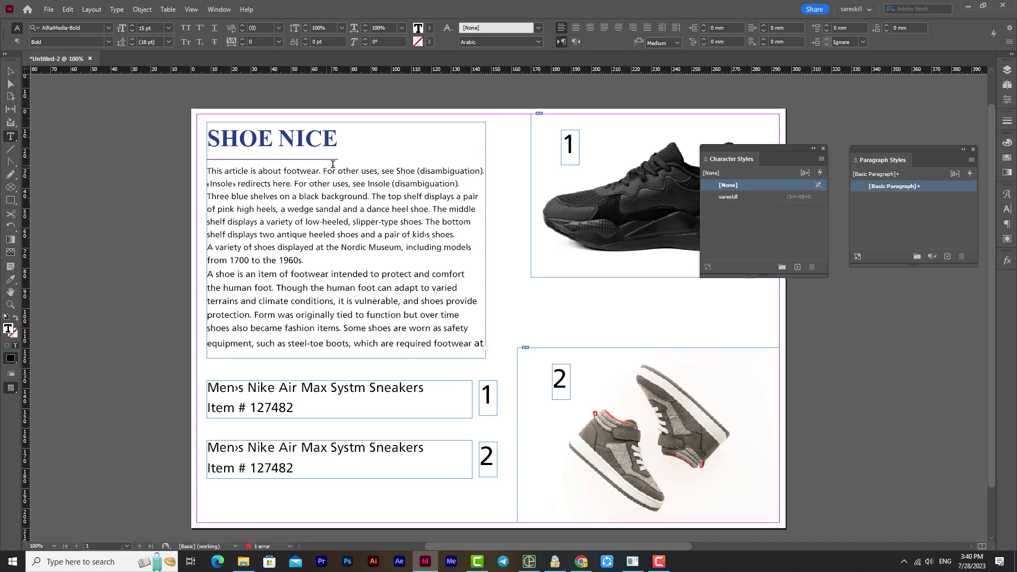
{"action": "triple_click", "coordinate": [287, 136]}
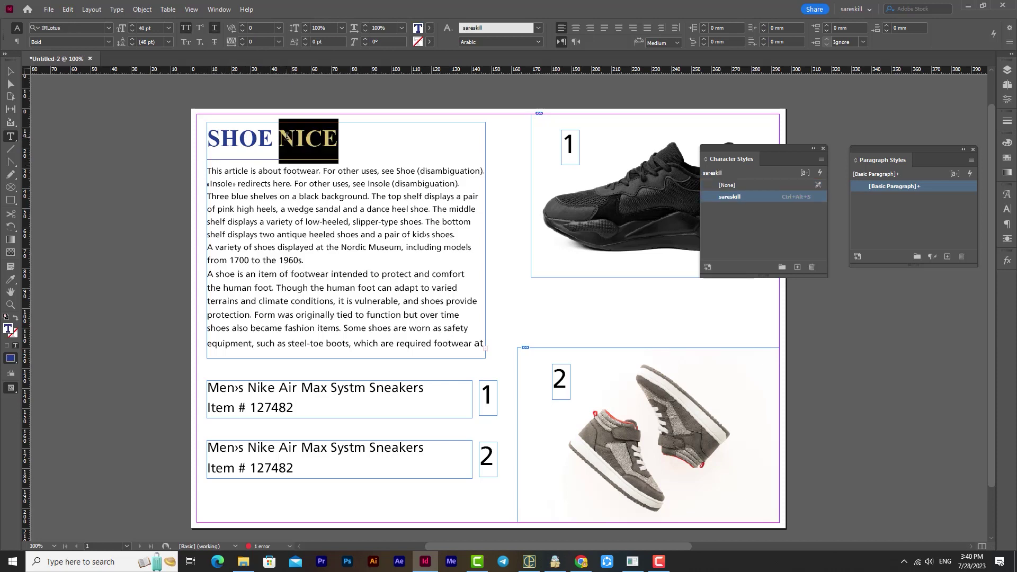
{"action": "double_click", "coordinate": [768, 196]}
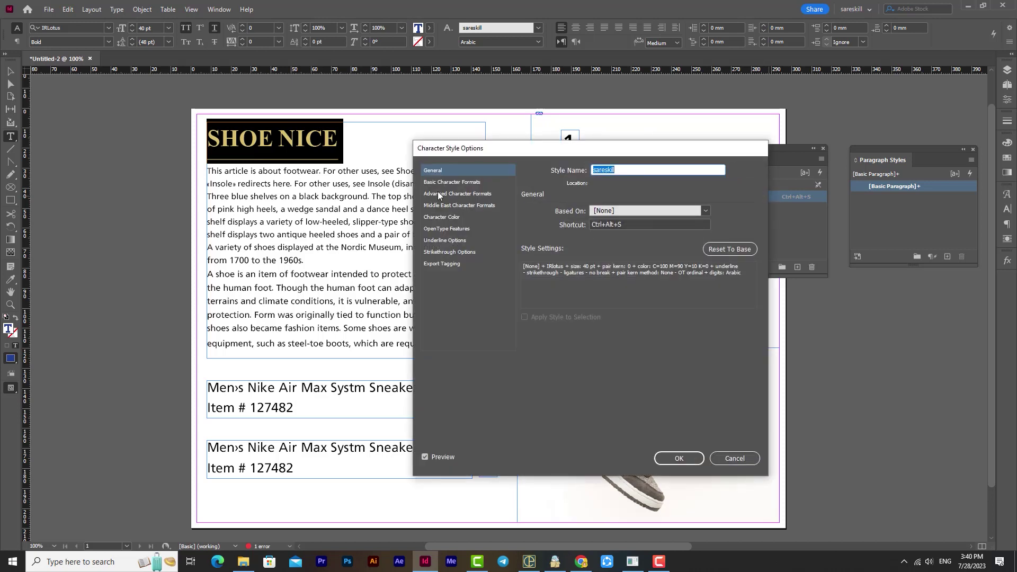
{"action": "left_click", "coordinate": [447, 183]}
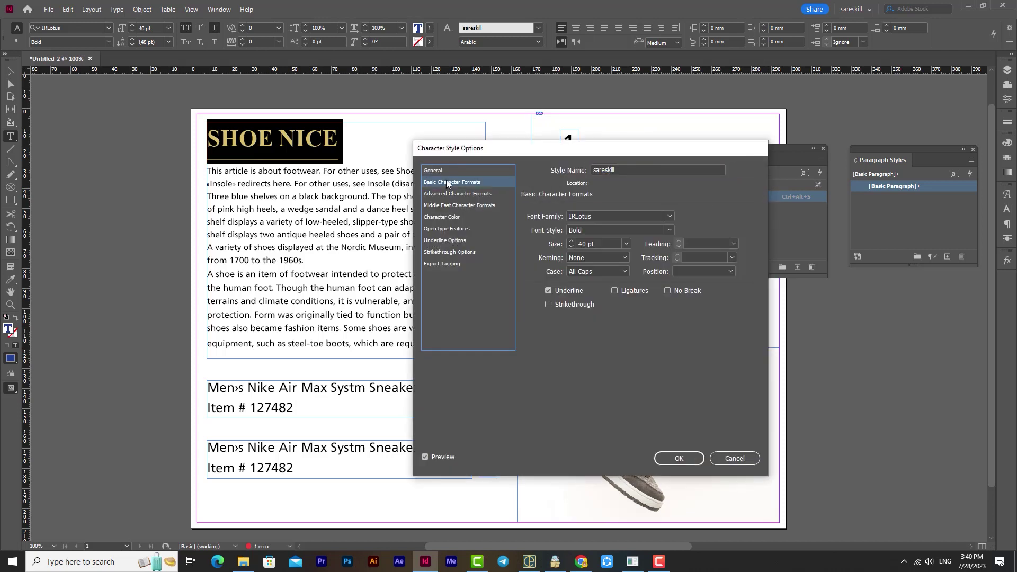
{"action": "left_click", "coordinate": [572, 246]}
{"action": "left_click", "coordinate": [571, 245]}
{"action": "left_click", "coordinate": [571, 245]}
{"action": "left_click", "coordinate": [571, 246]}
{"action": "left_click", "coordinate": [571, 245]}
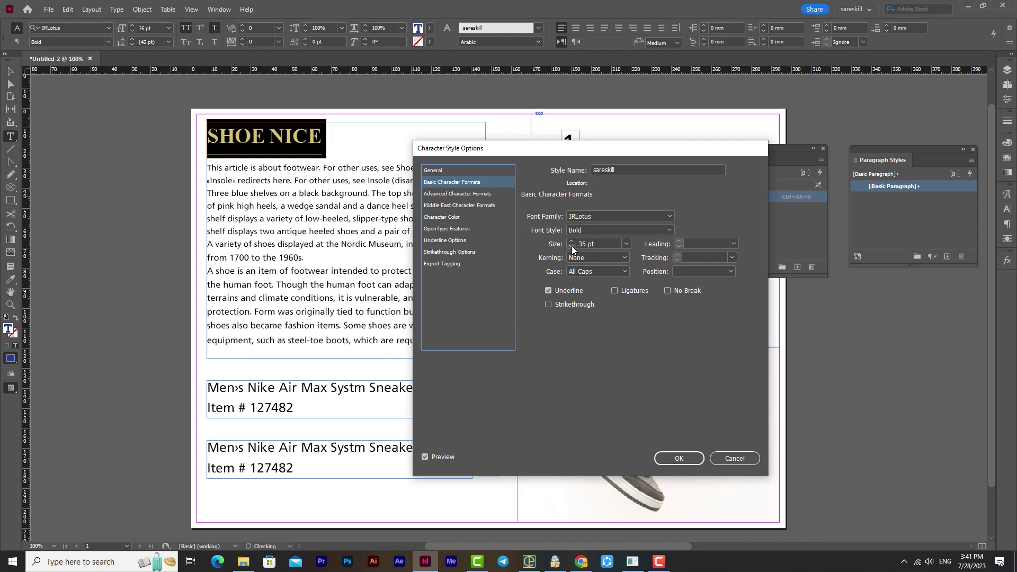
- Review the sareskill style's other format pages, disable its Underline option and save the style
{"action": "left_click", "coordinate": [448, 194]}
{"action": "left_click", "coordinate": [445, 206]}
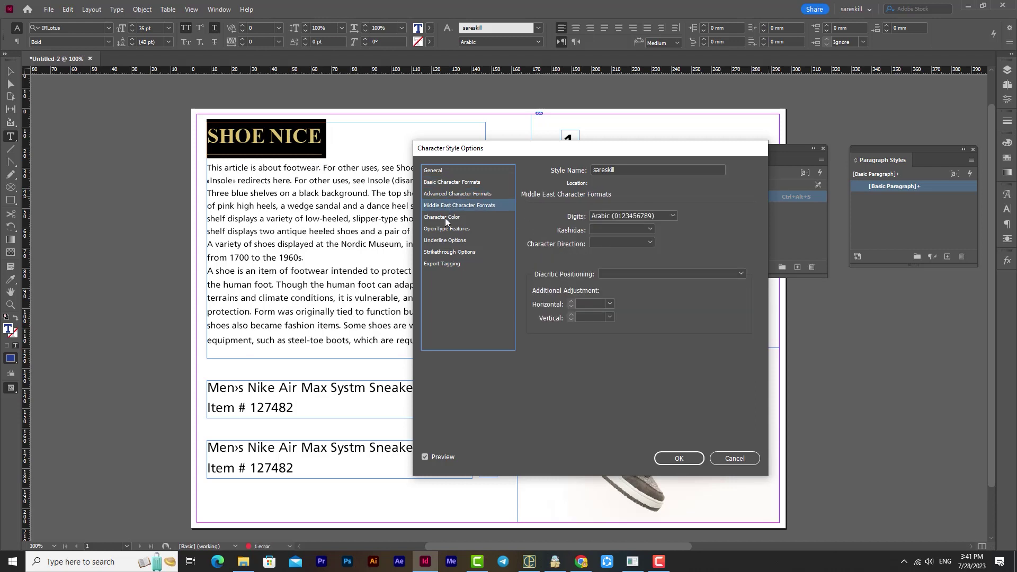
{"action": "left_click", "coordinate": [446, 218]}
{"action": "left_click", "coordinate": [448, 184]}
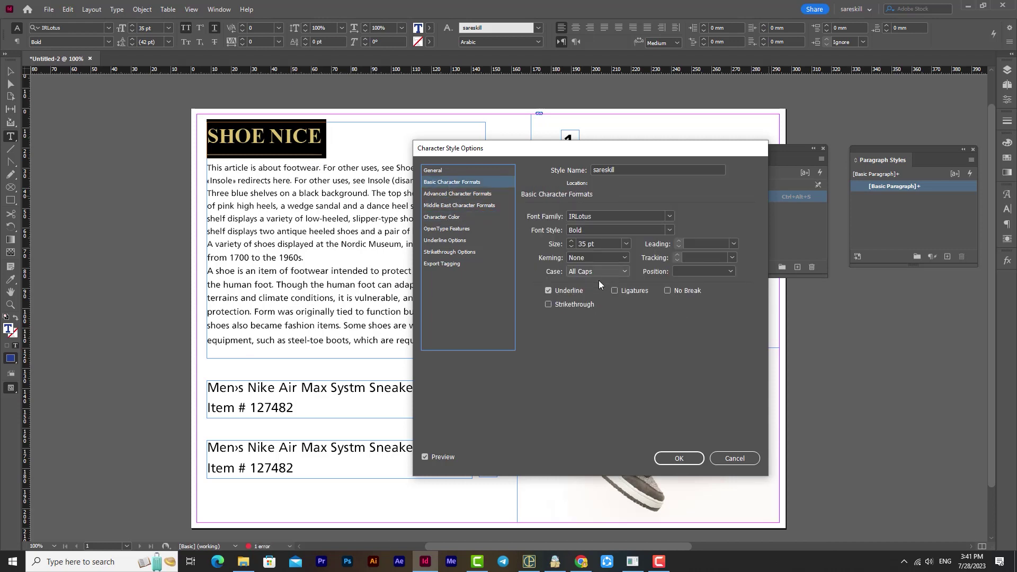
{"action": "left_click", "coordinate": [549, 290]}
{"action": "left_click", "coordinate": [677, 459]}
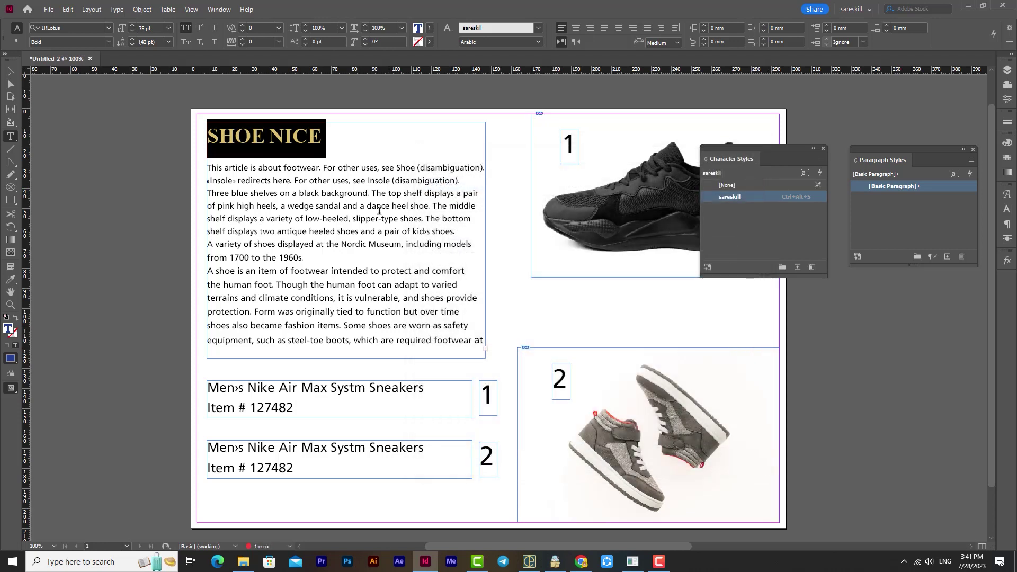
- Reduce the leading of the article's first line so it sits close beneath the SHOE NICE heading
{"action": "triple_click", "coordinate": [337, 168]}
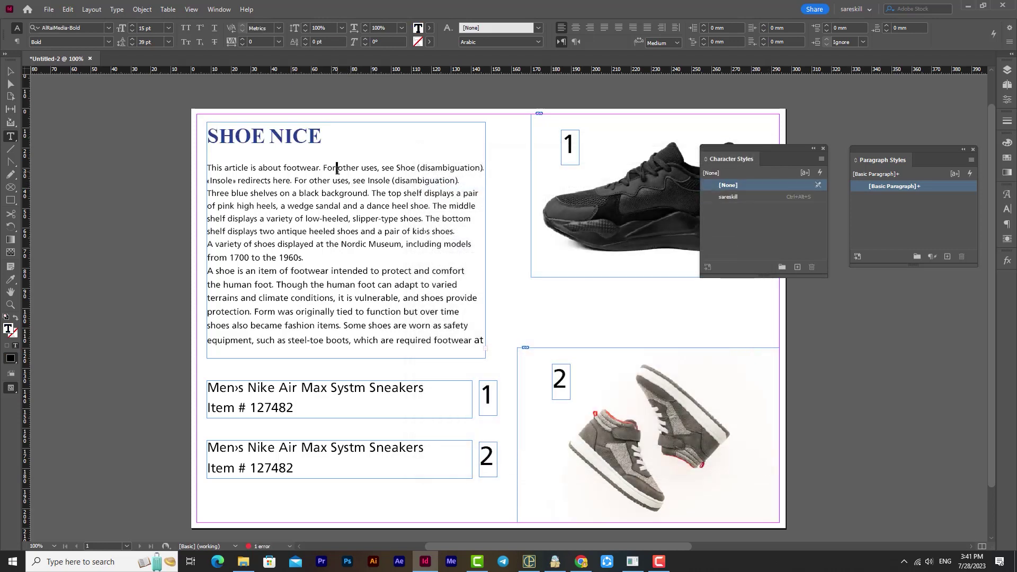
{"action": "left_click", "coordinate": [1007, 210]}
{"action": "left_click", "coordinate": [952, 239]}
{"action": "left_click", "coordinate": [952, 239]}
{"action": "left_click", "coordinate": [953, 240]}
{"action": "left_click", "coordinate": [952, 234]}
{"action": "left_click", "coordinate": [952, 234]}
{"action": "left_click", "coordinate": [952, 234]}
{"action": "left_click", "coordinate": [952, 234]}
{"action": "left_click", "coordinate": [952, 234]}
{"action": "left_click", "coordinate": [952, 235]}
{"action": "left_click", "coordinate": [952, 235]}
{"action": "left_click", "coordinate": [952, 234]}
{"action": "left_click", "coordinate": [406, 272]}
- Set the article's last two lines, from "equipment" to "industrial worksites.", to 16 pt
{"action": "left_click_drag", "start_coordinate": [300, 346], "coordinate": [206, 329]}
{"action": "left_click", "coordinate": [148, 26]}
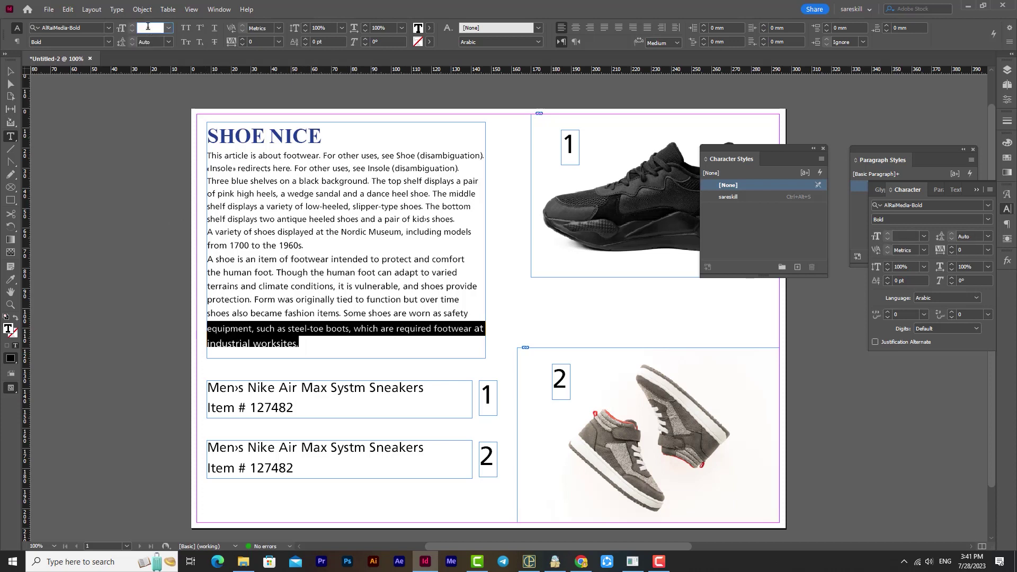
{"action": "type", "text": "16"}
{"action": "left_click", "coordinate": [386, 283]}
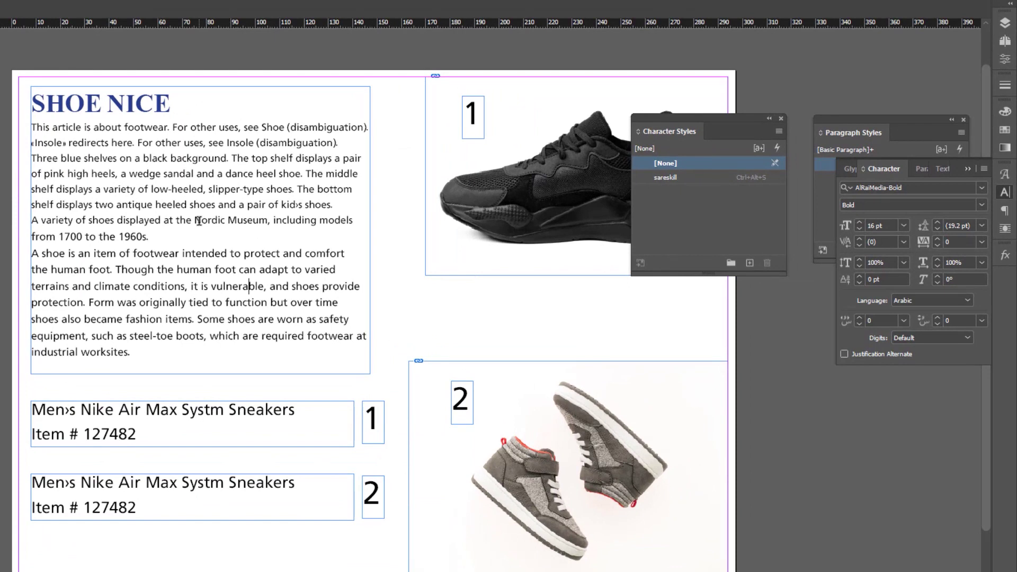
- Apply the sareskill character style to the words Nordic Museum in the article text
{"action": "left_click", "coordinate": [342, 232]}
{"action": "left_click_drag", "start_coordinate": [194, 220], "coordinate": [270, 221]}
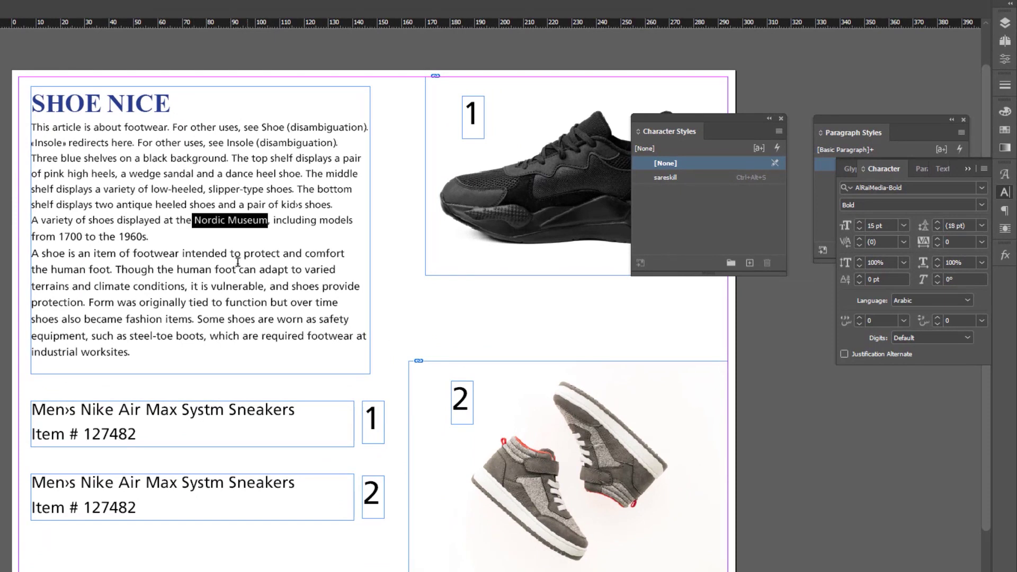
{"action": "left_click", "coordinate": [693, 178]}
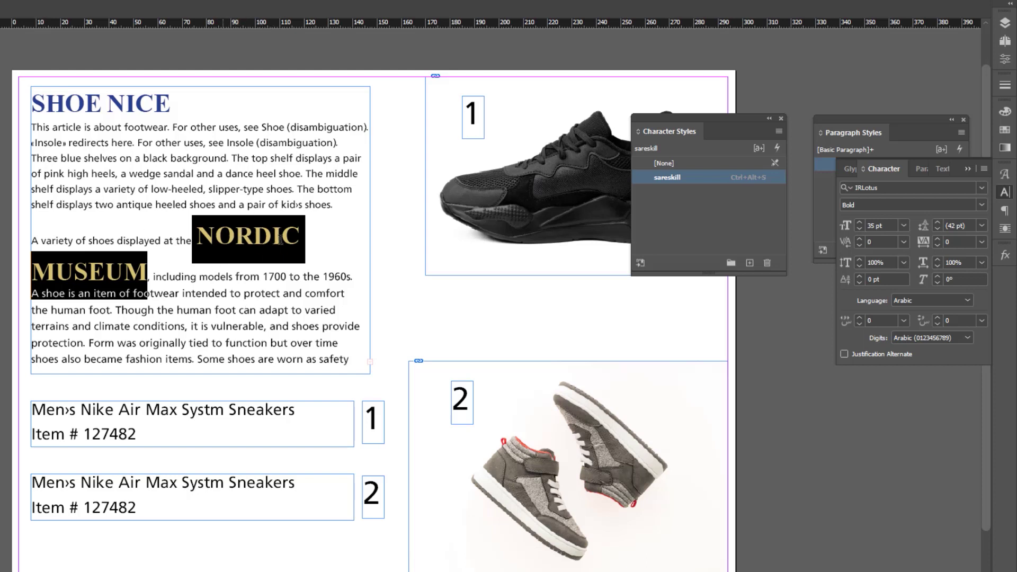
- Reduce the font size of the words Nordic Museum to 26 pt and leave text editing
{"action": "key", "text": "Down"}
{"action": "key", "text": "Down"}
{"action": "key", "text": "Down"}
{"action": "key", "text": "Down"}
{"action": "key", "text": "Down"}
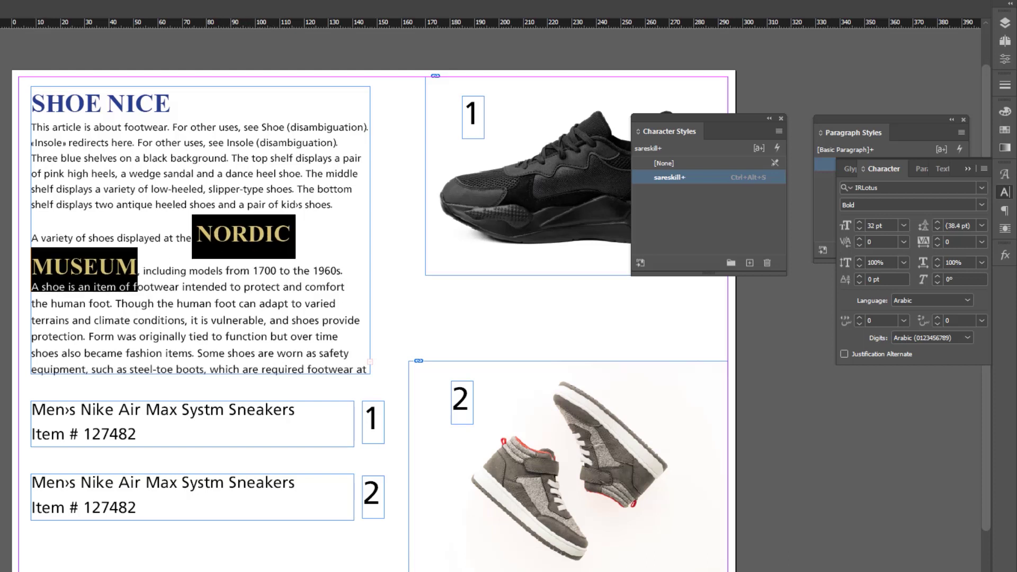
{"action": "key", "text": "Down"}
{"action": "key", "text": "Down"}
{"action": "key", "text": "Down"}
{"action": "key", "text": "Down"}
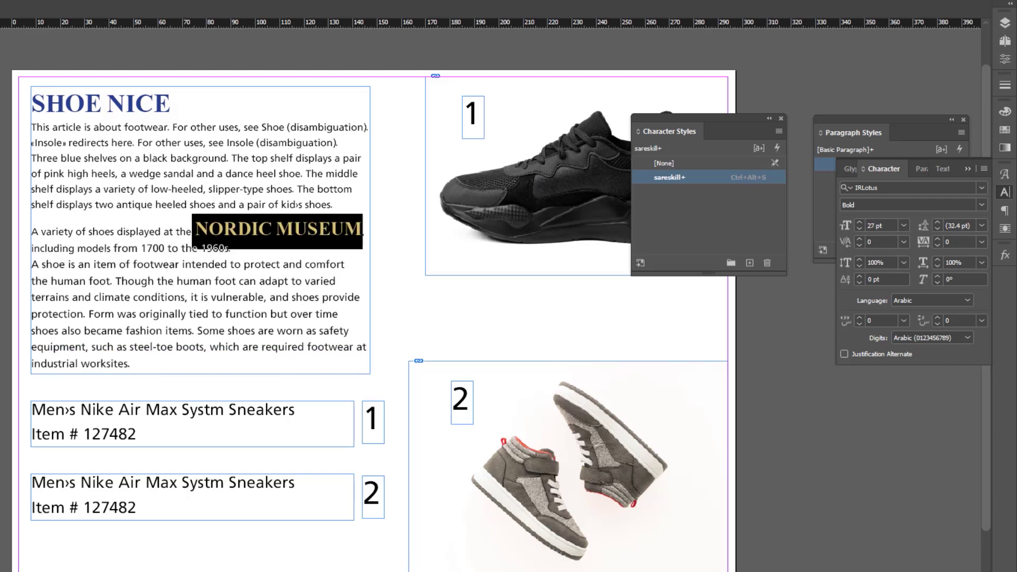
{"action": "left_click", "coordinate": [262, 234]}
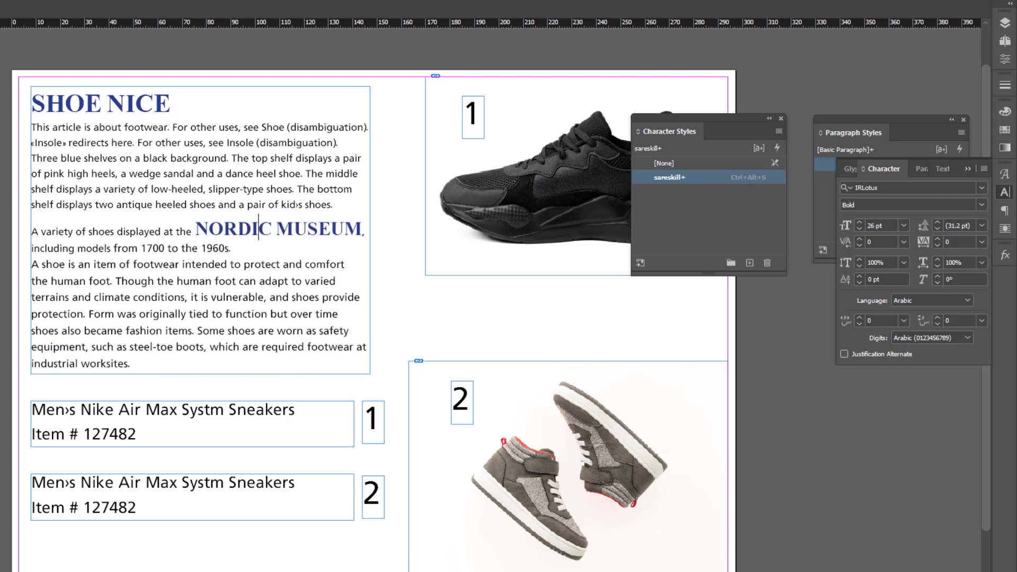
{"action": "key", "text": "Escape"}
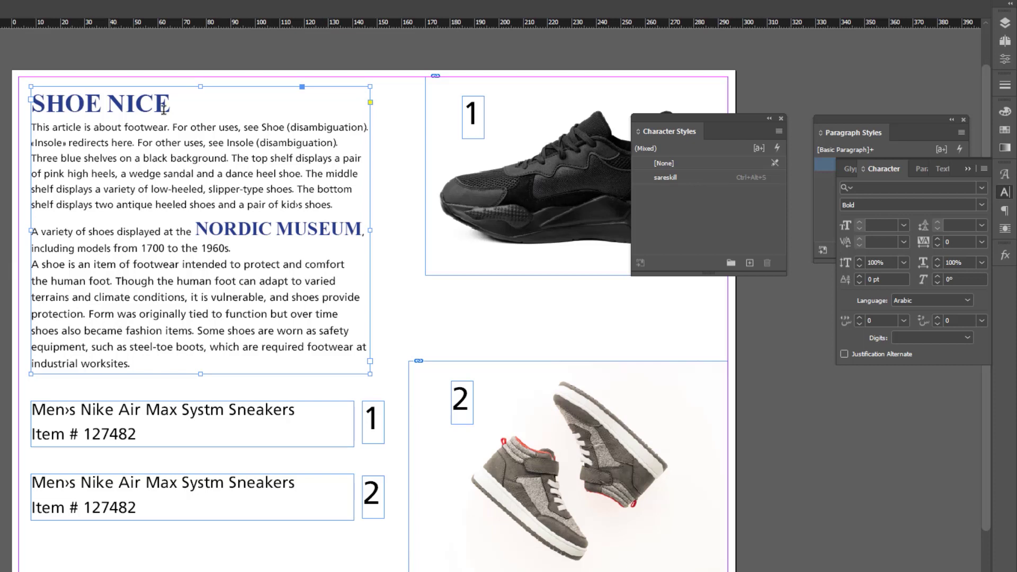
- Try to apply the sareskill character style to the words steel-toe boots in the article
{"action": "left_click_drag", "start_coordinate": [130, 348], "coordinate": [197, 347]}
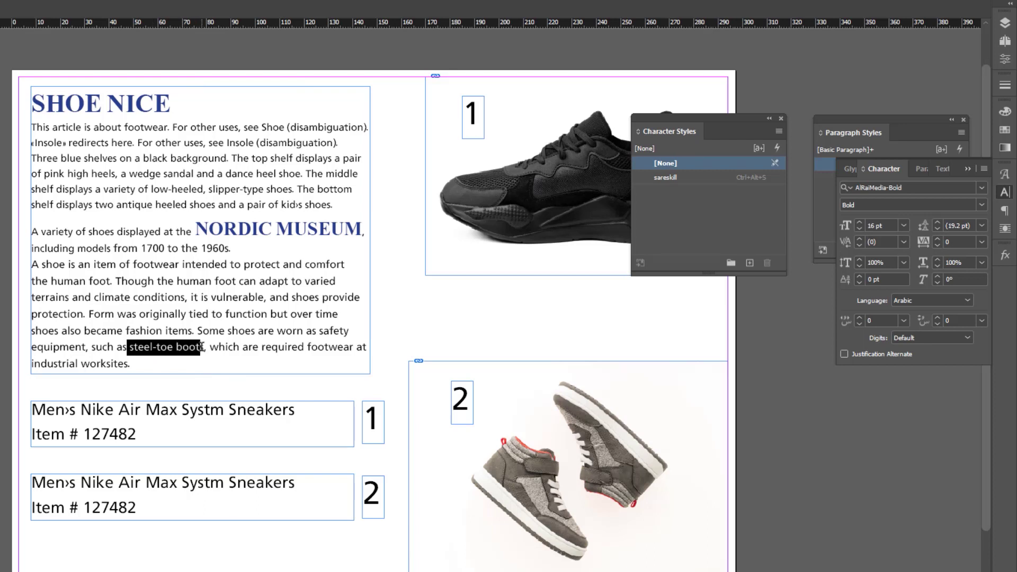
{"action": "key", "text": "ctrl+alt+q"}
{"action": "key", "text": "ctrl+alt+s"}
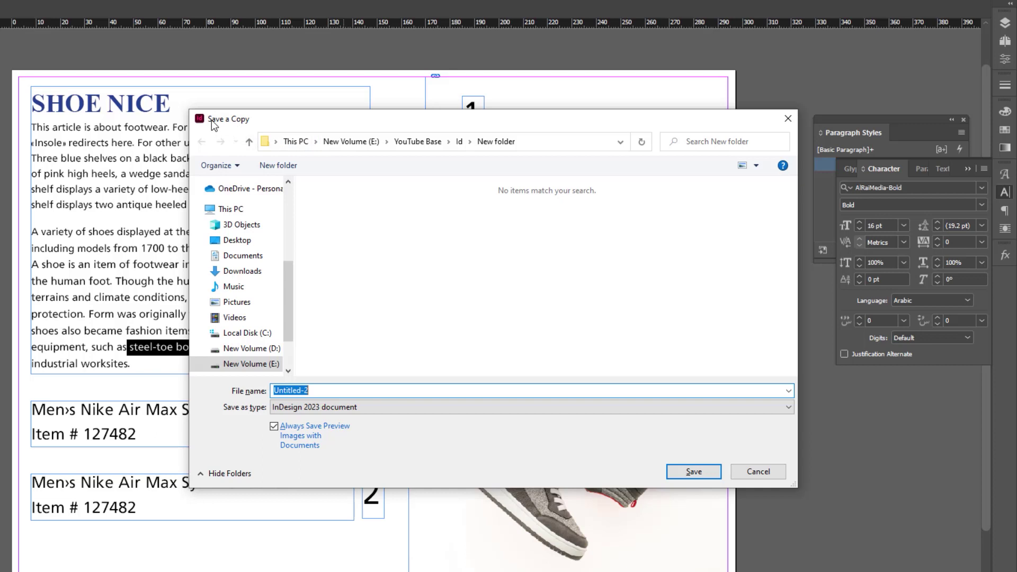
{"action": "mouse_move", "coordinate": [378, 127]}
{"action": "left_mouse_down"}
{"action": "mouse_move", "coordinate": [408, 106]}
{"action": "mouse_move", "coordinate": [387, 118]}
{"action": "left_mouse_up"}
{"action": "left_click", "coordinate": [768, 464]}
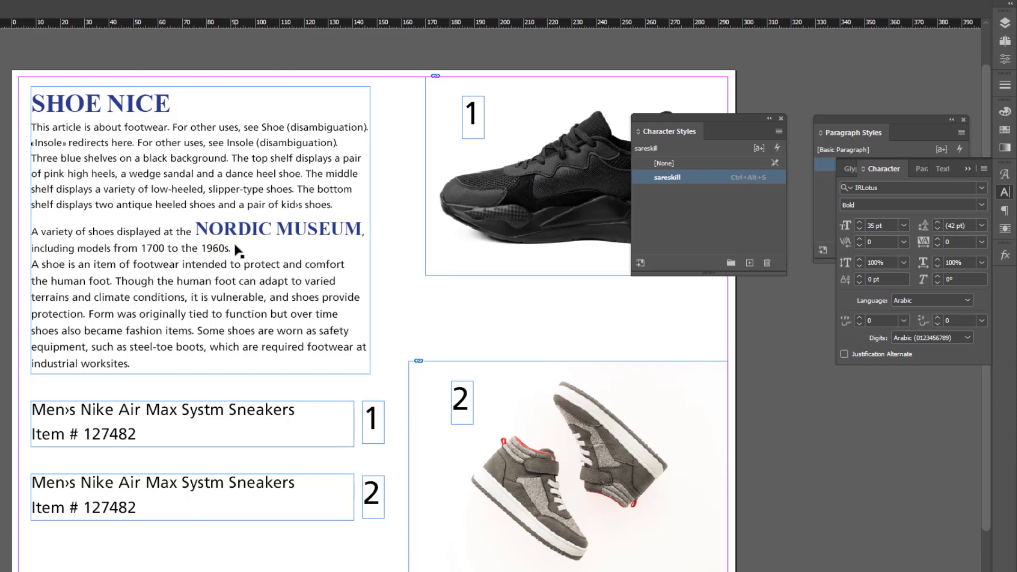
- Recolor the words Nordic Museum in the article with the red swatch C=15 M=100 Y=100
{"action": "left_click_drag", "start_coordinate": [195, 231], "coordinate": [363, 232]}
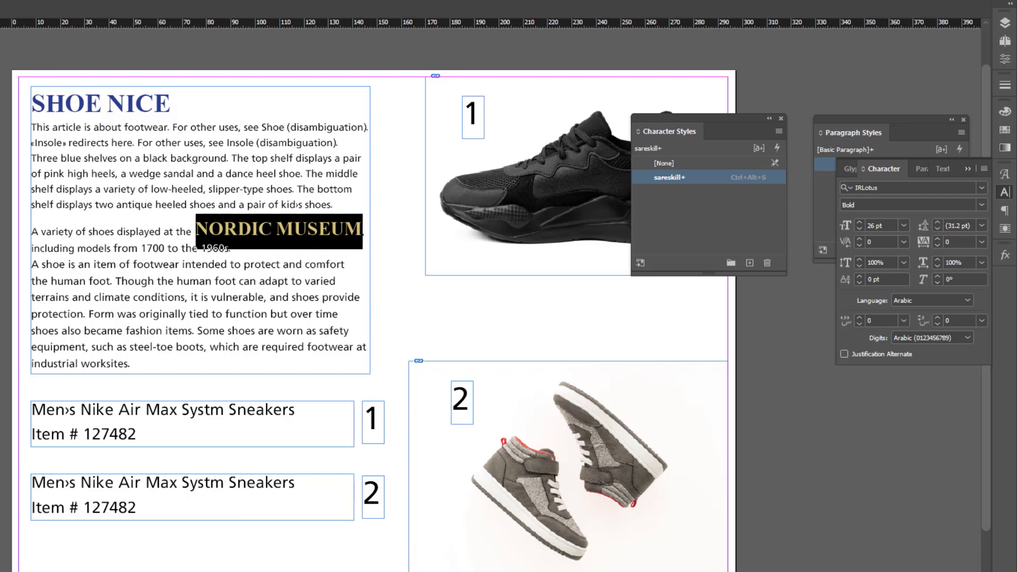
{"action": "key", "text": "F5"}
{"action": "left_click", "coordinate": [201, 97]}
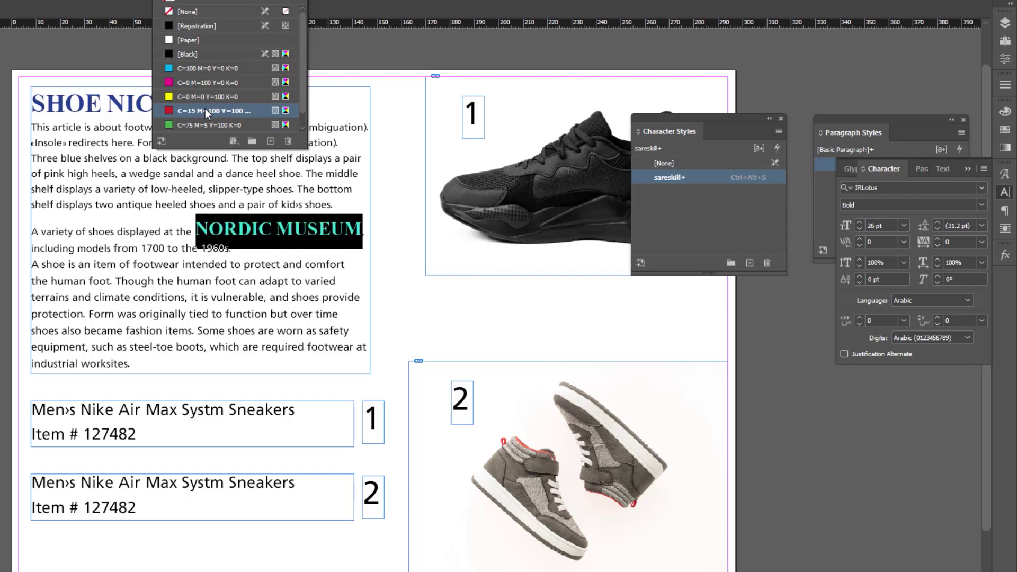
{"action": "left_click", "coordinate": [276, 229]}
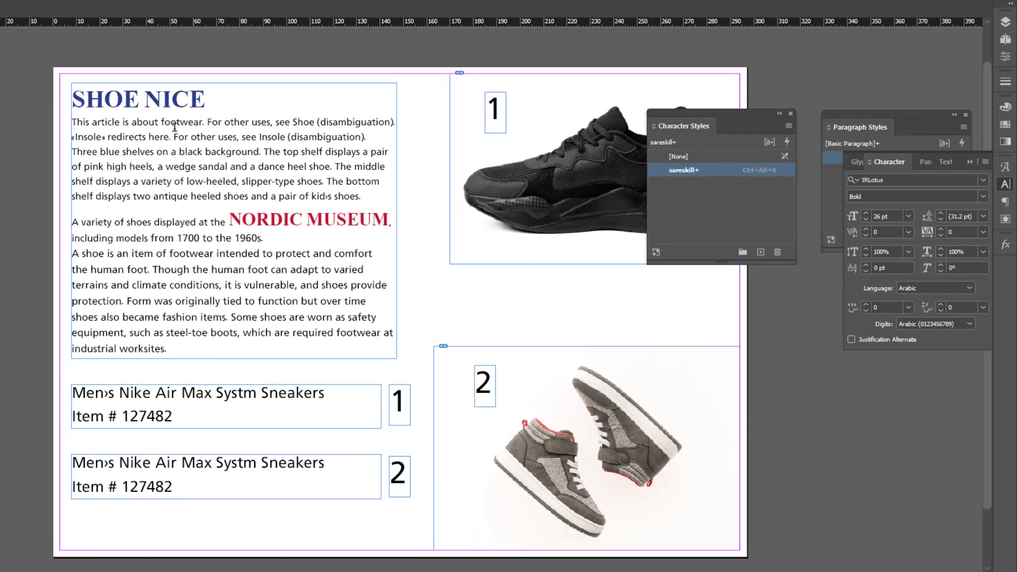
- Compare the style and overrides of the SHOE NICE heading with those of the words Nordic Museum
{"action": "left_click", "coordinate": [144, 98]}
{"action": "left_click_drag", "start_coordinate": [73, 99], "coordinate": [203, 102]}
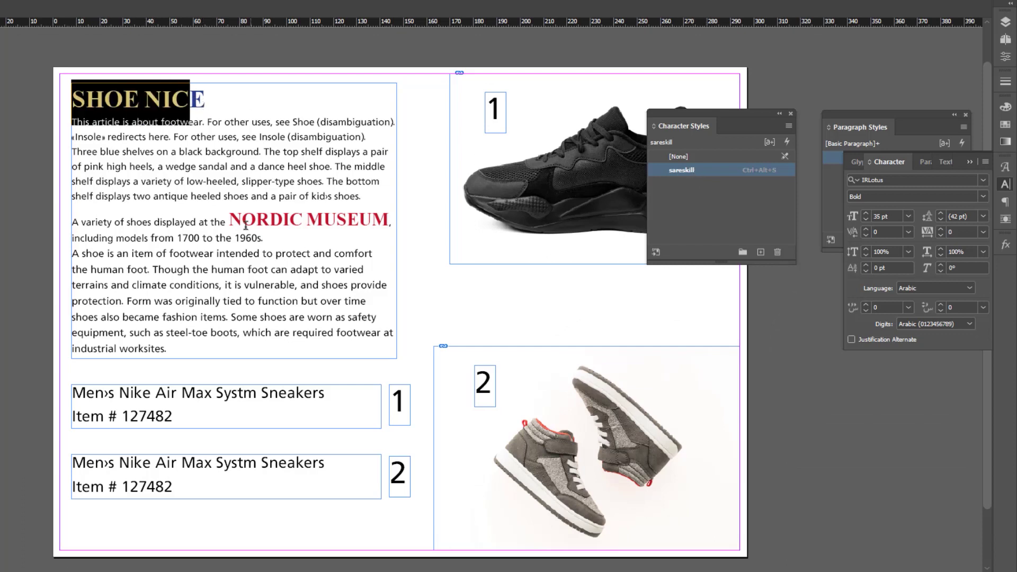
{"action": "left_click_drag", "start_coordinate": [230, 219], "coordinate": [385, 222]}
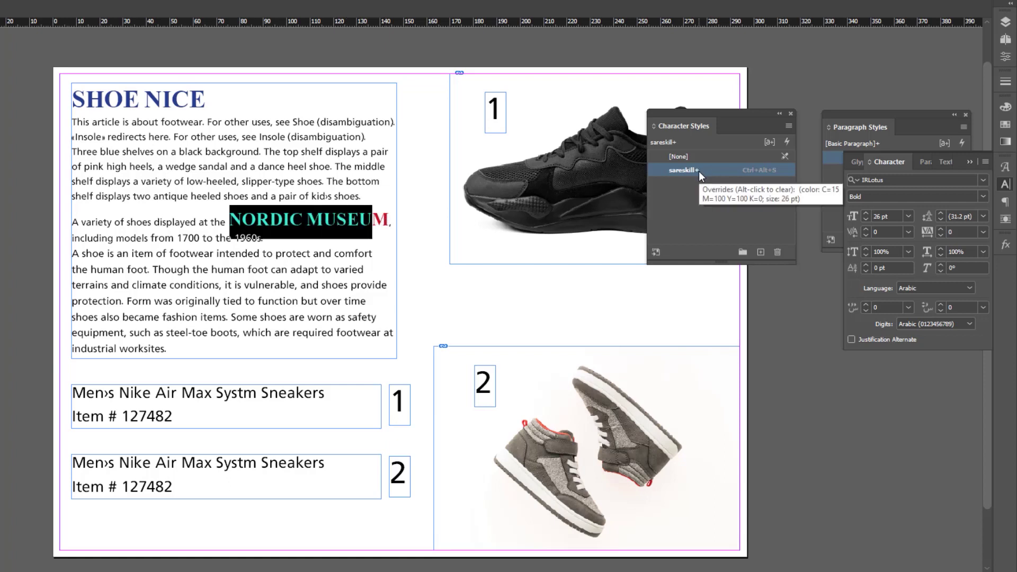
{"action": "left_click", "coordinate": [291, 219]}
{"action": "left_click_drag", "start_coordinate": [230, 218], "coordinate": [390, 220]}
{"action": "left_click", "coordinate": [308, 225]}
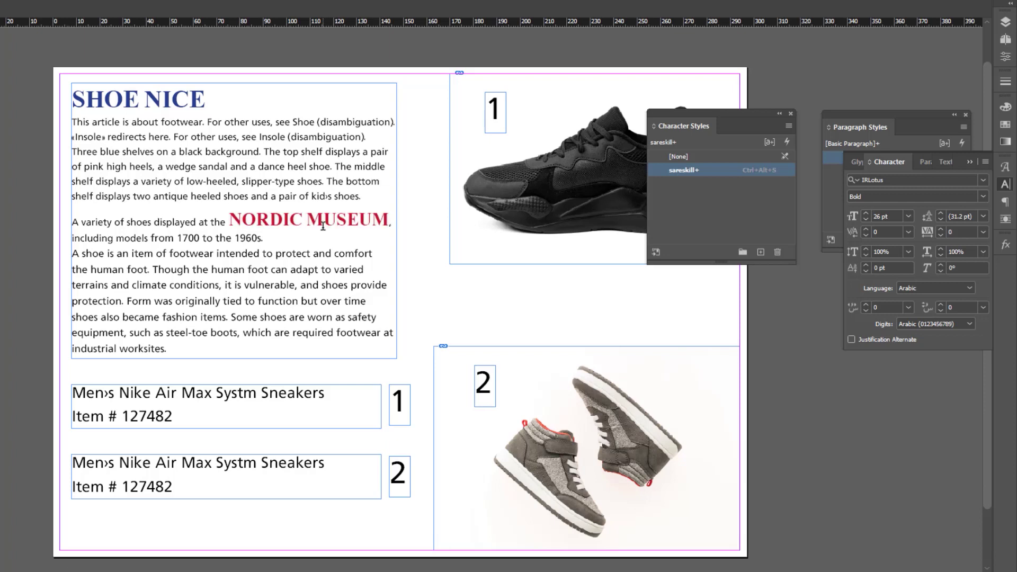
{"action": "left_click_drag", "start_coordinate": [230, 219], "coordinate": [390, 222]}
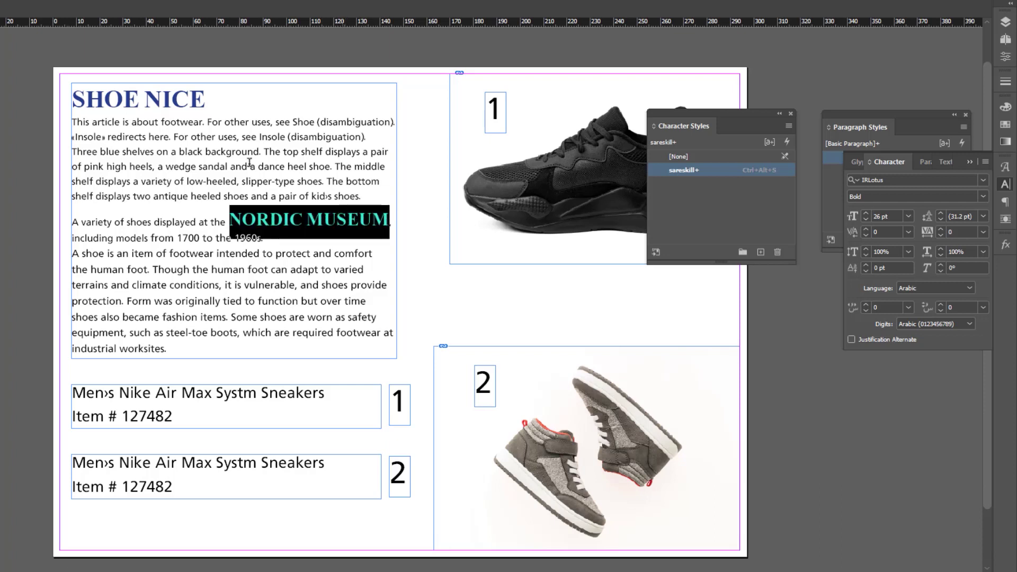
{"action": "left_click_drag", "start_coordinate": [73, 99], "coordinate": [199, 103]}
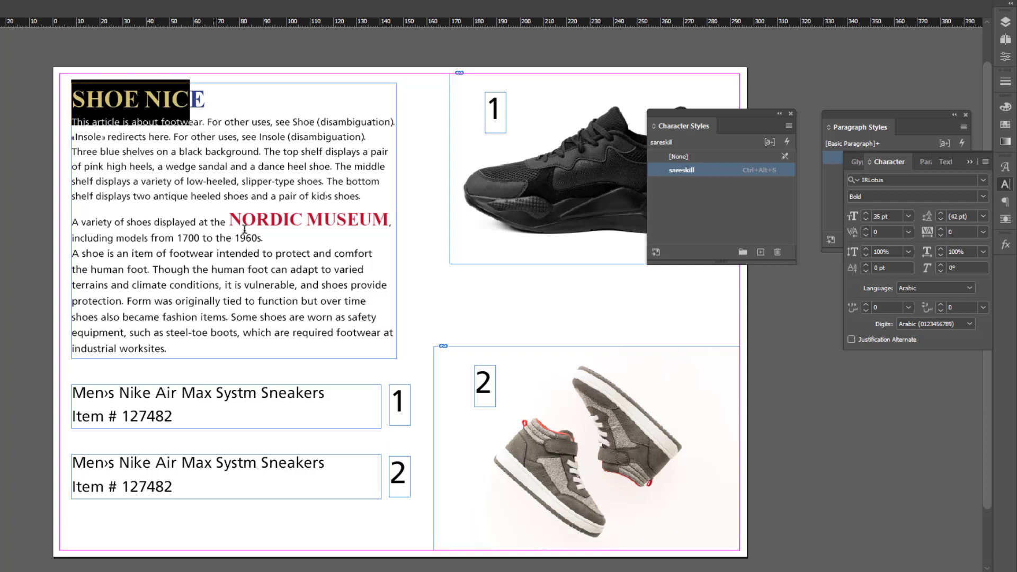
{"action": "triple_click", "coordinate": [118, 100]}
{"action": "left_click", "coordinate": [236, 219]}
- Redefine the sareskill character style from the current formatting of the words Nordic Museum
{"action": "left_click_drag", "start_coordinate": [228, 220], "coordinate": [394, 219]}
{"action": "left_click", "coordinate": [284, 220]}
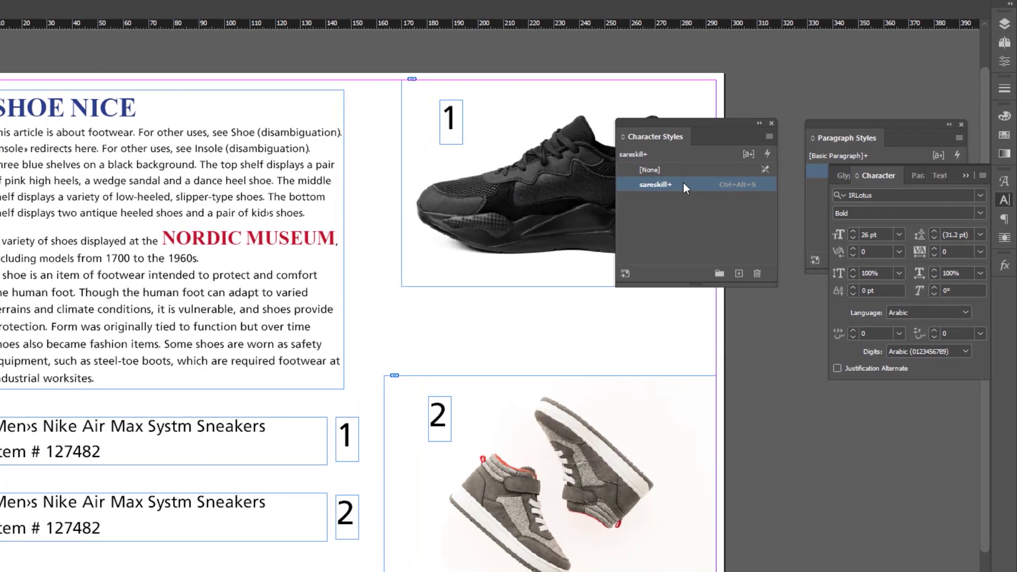
{"action": "right_click", "coordinate": [728, 173]}
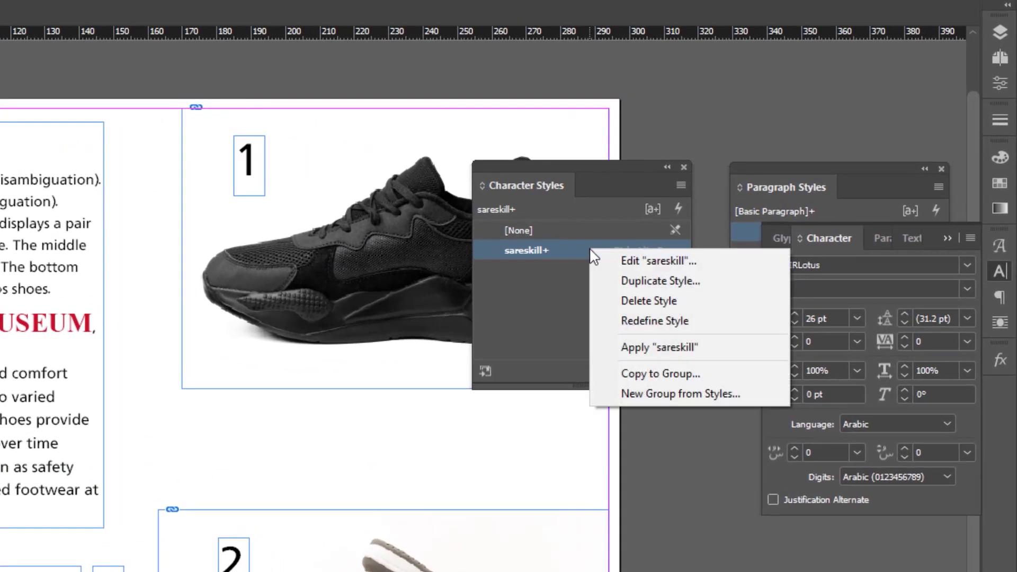
{"action": "left_click", "coordinate": [674, 324]}
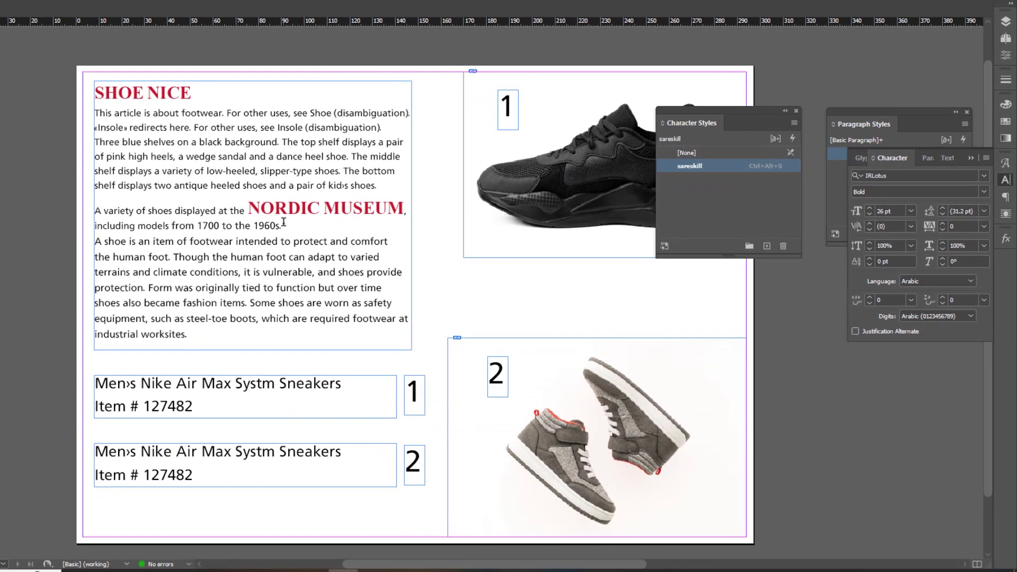
- Examine the character style and formatting of the SHOE NICE heading, the words Nordic Museum and the surrounding article text
{"action": "left_click", "coordinate": [148, 95]}
{"action": "triple_click", "coordinate": [161, 93]}
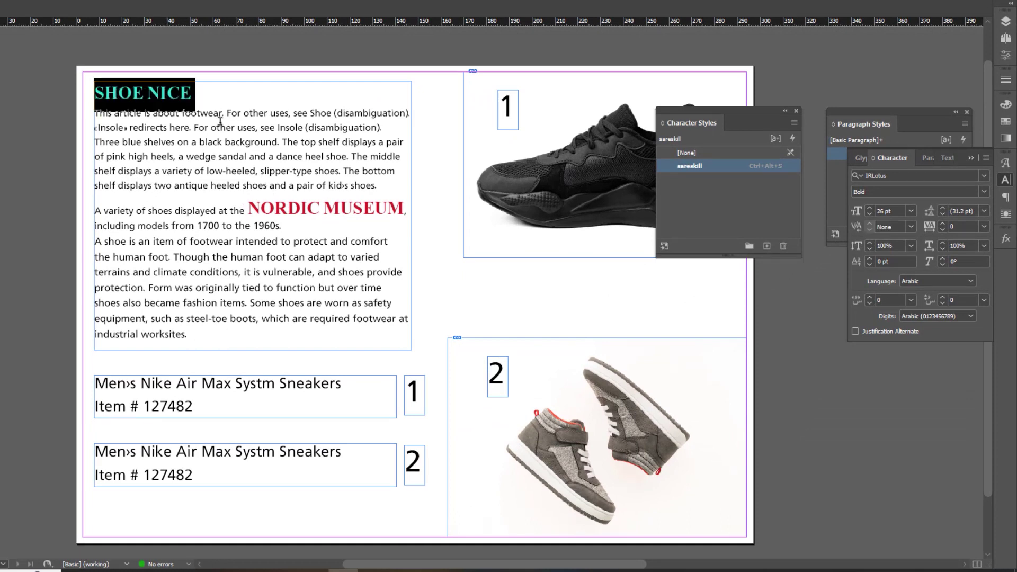
{"action": "double_click", "coordinate": [301, 206]}
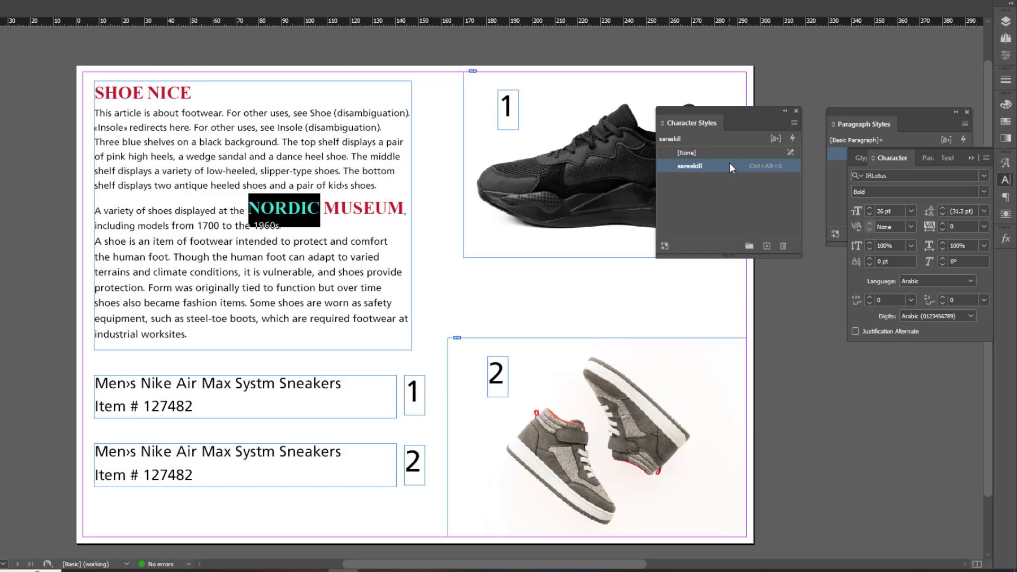
{"action": "left_click", "coordinate": [282, 220]}
{"action": "left_click_drag", "start_coordinate": [249, 207], "coordinate": [404, 211]}
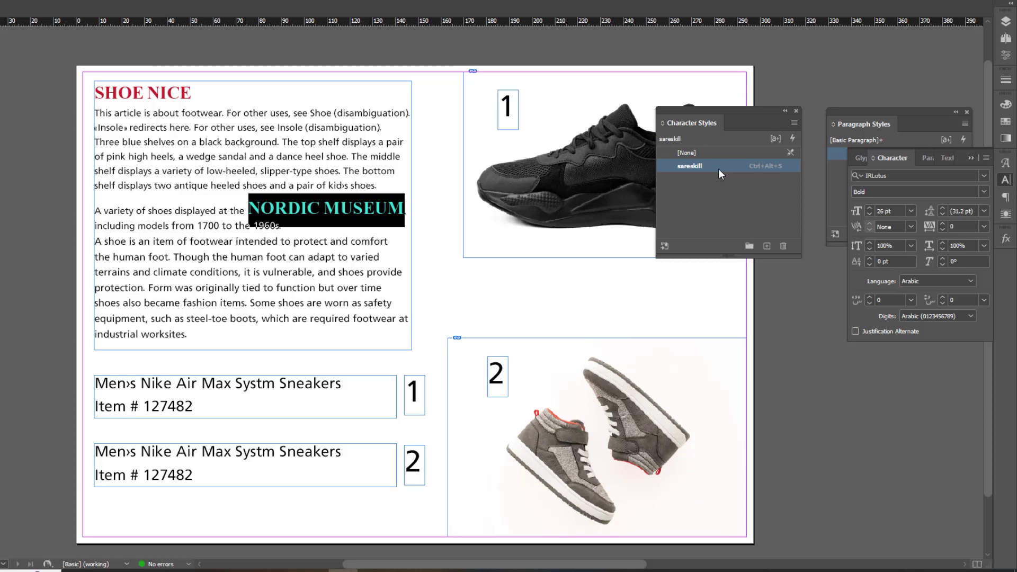
{"action": "left_click", "coordinate": [234, 207]}
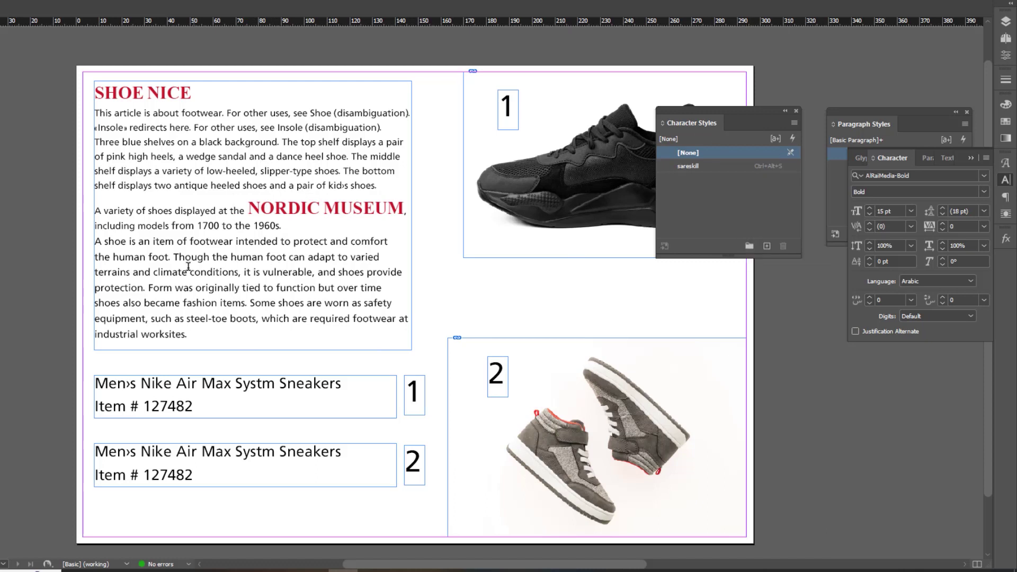
{"action": "left_click_drag", "start_coordinate": [149, 287], "coordinate": [381, 289]}
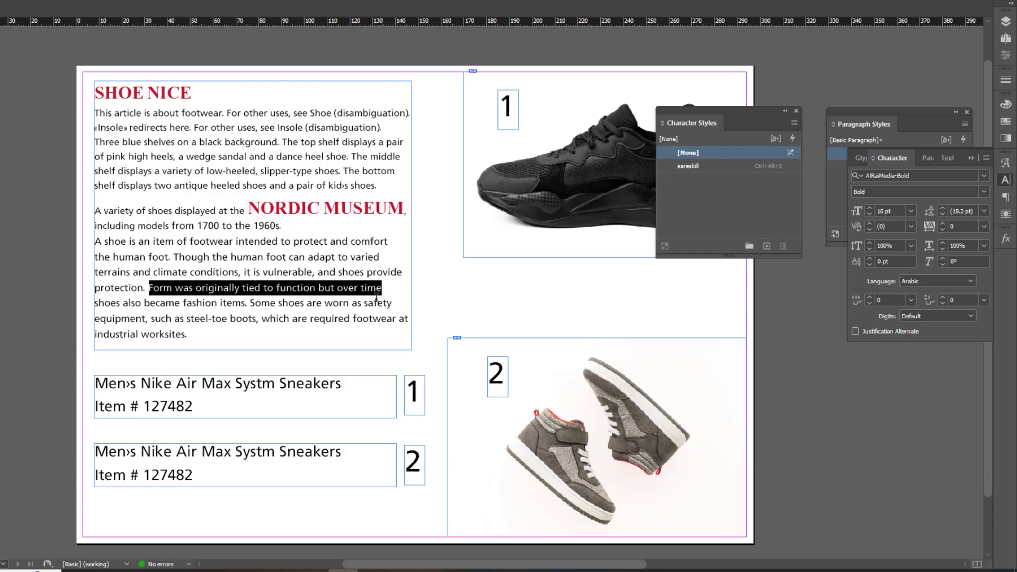
- Start a new character style from the two lines of the first sneaker caption and name it new shoes
{"action": "left_click", "coordinate": [141, 386]}
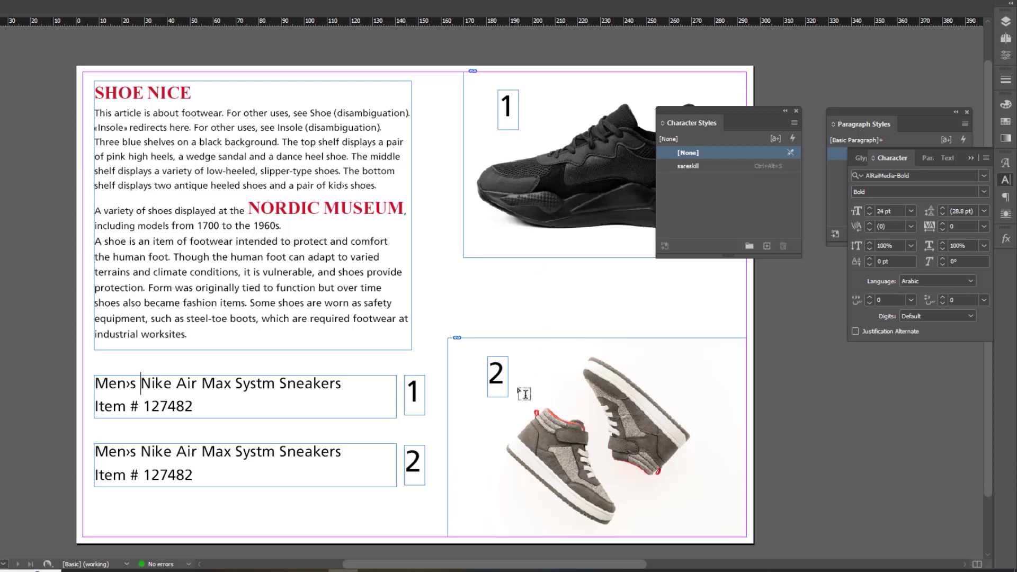
{"action": "left_click_drag", "start_coordinate": [197, 409], "coordinate": [96, 387]}
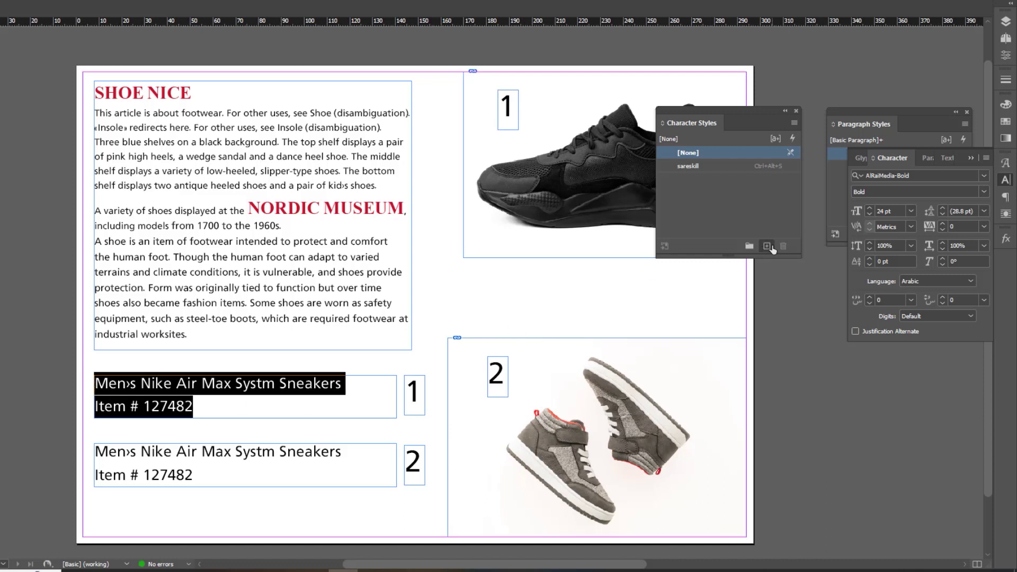
{"action": "left_click", "coordinate": [793, 123]}
{"action": "left_click", "coordinate": [833, 126]}
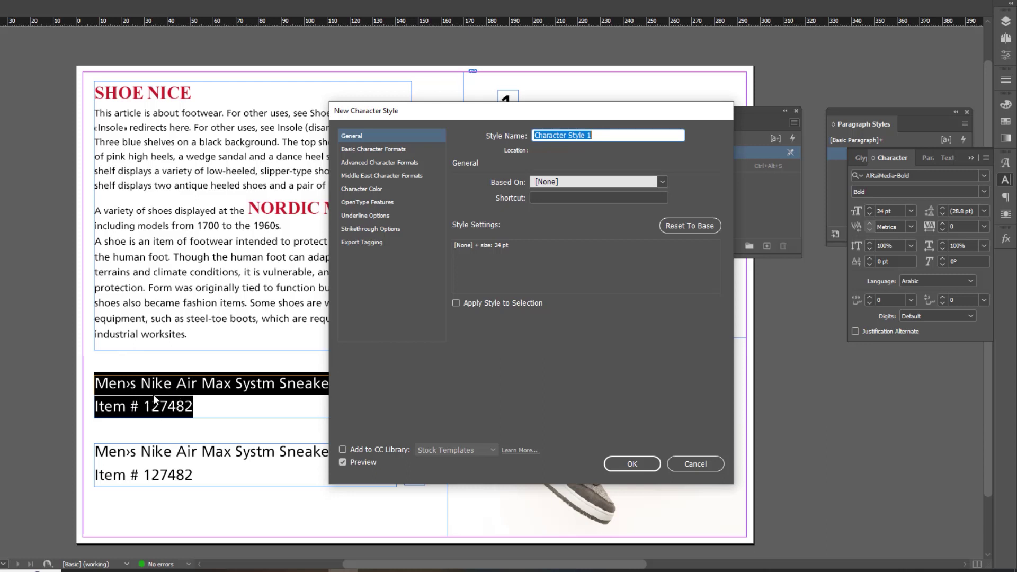
{"action": "type", "text": "new shoes"}
- Set the new shoes style's font family to AzarShiva Regular and have the style added to the Stock Templates CC library
{"action": "left_click", "coordinate": [381, 151]}
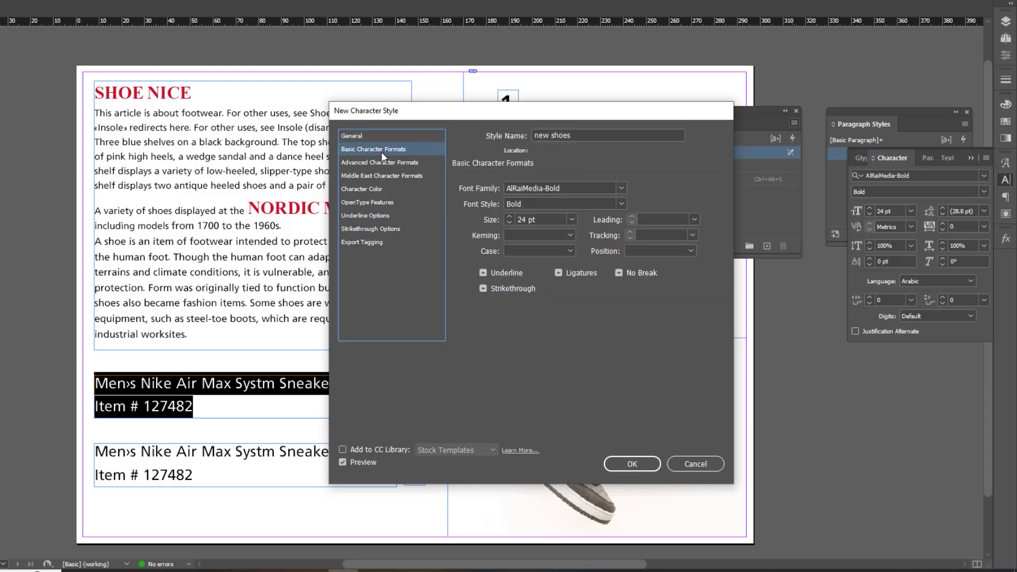
{"action": "left_click", "coordinate": [623, 188]}
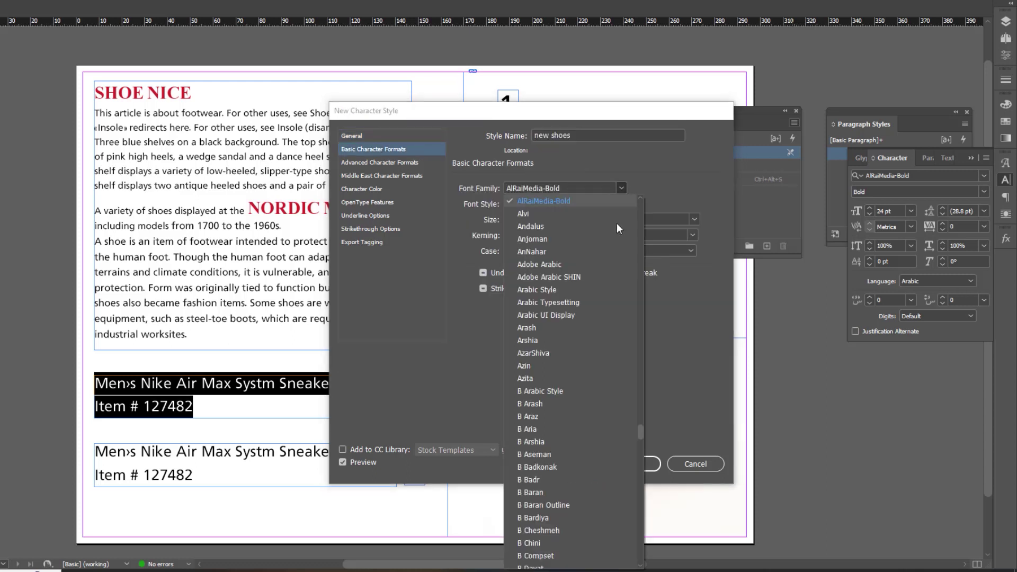
{"action": "left_click", "coordinate": [590, 354]}
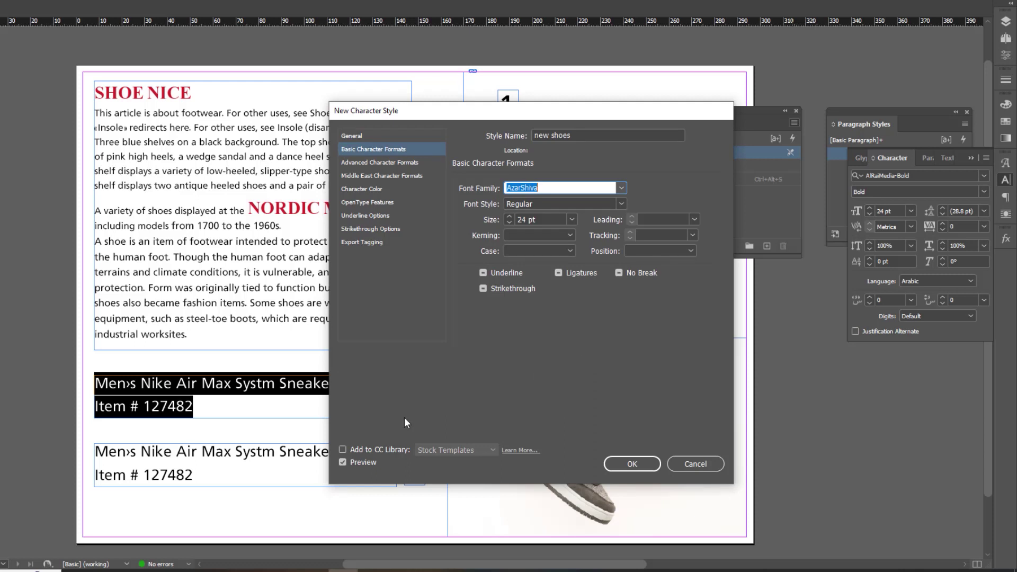
{"action": "left_click", "coordinate": [342, 462]}
{"action": "left_click", "coordinate": [343, 449]}
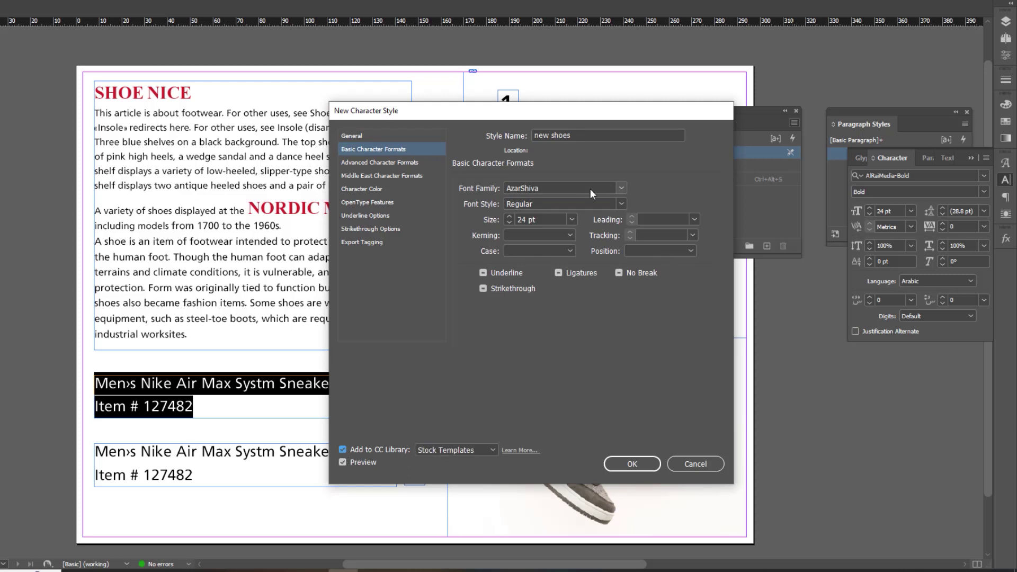
{"action": "left_click", "coordinate": [621, 204]}
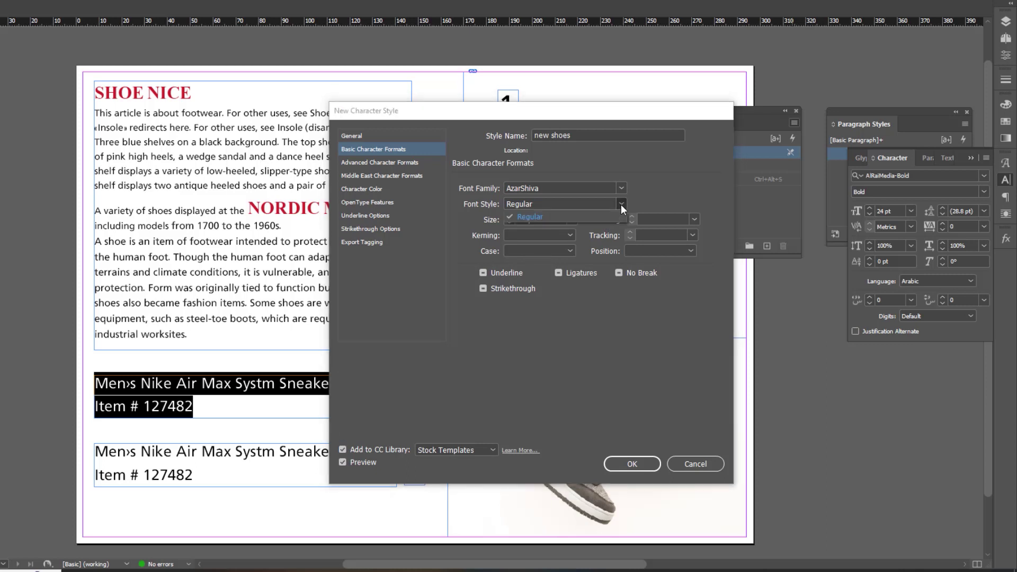
{"action": "left_click", "coordinate": [621, 204]}
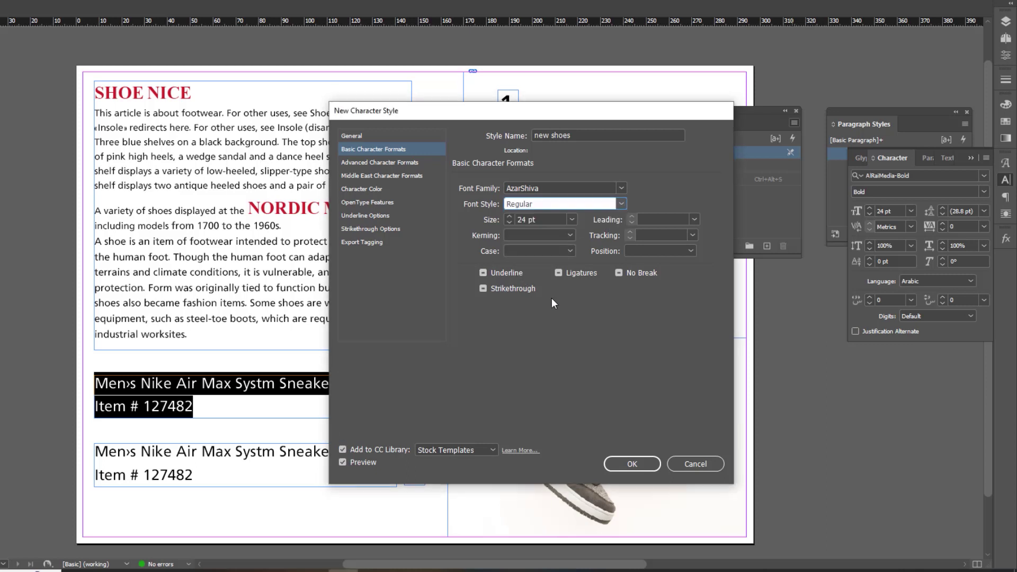
- Give the new shoes style the green character color C=75 M=5 Y=100 K=0 and create the style, dismissing the font warning
{"action": "left_click", "coordinate": [404, 163]}
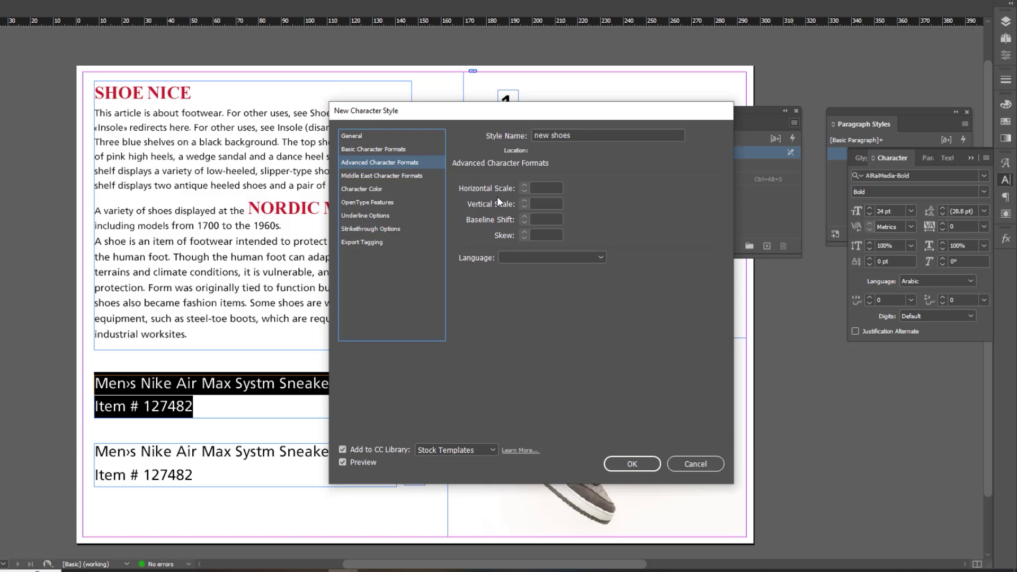
{"action": "left_click", "coordinate": [369, 175]}
{"action": "left_click", "coordinate": [373, 189]}
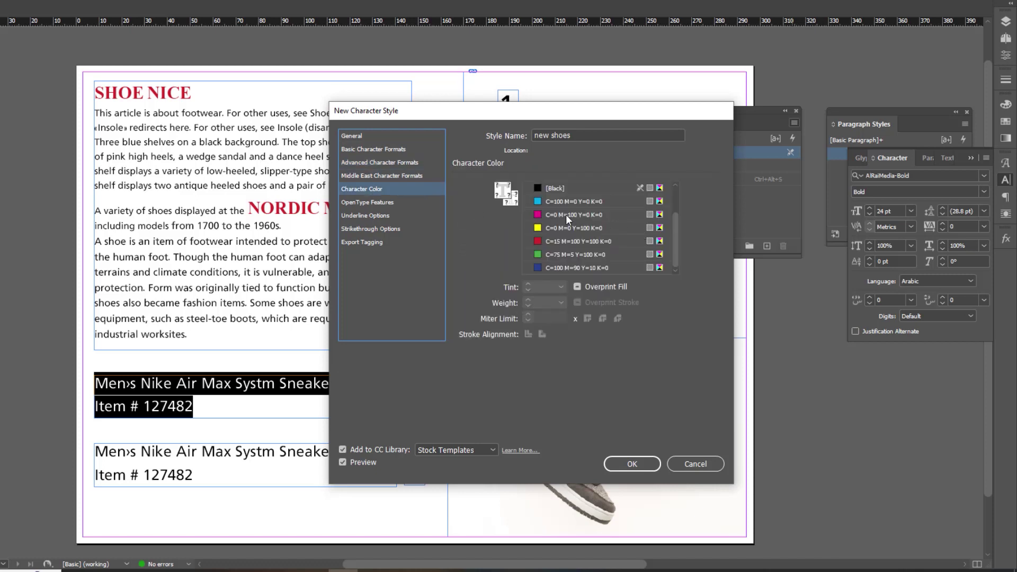
{"action": "left_click", "coordinate": [555, 254]}
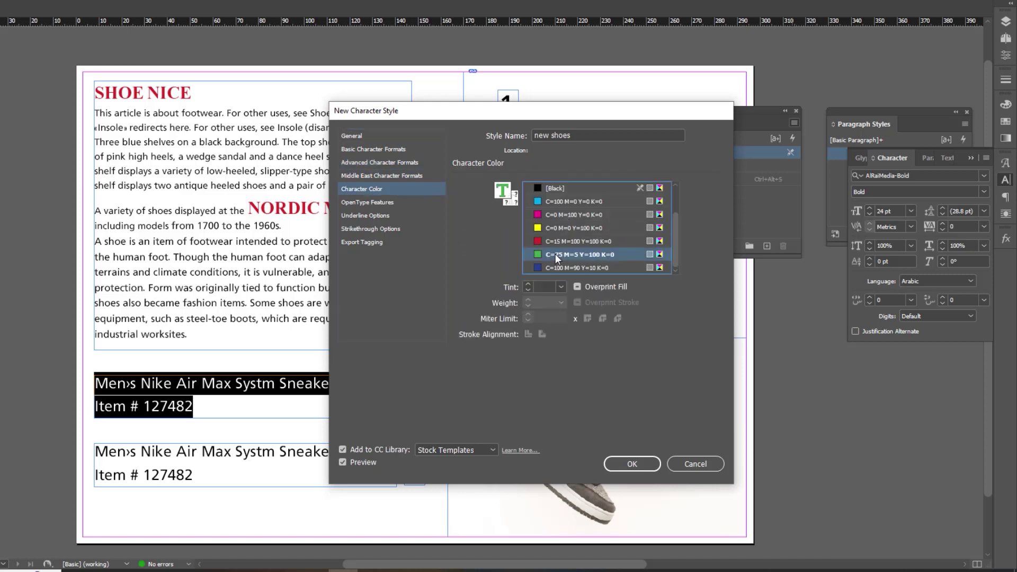
{"action": "left_click", "coordinate": [653, 464]}
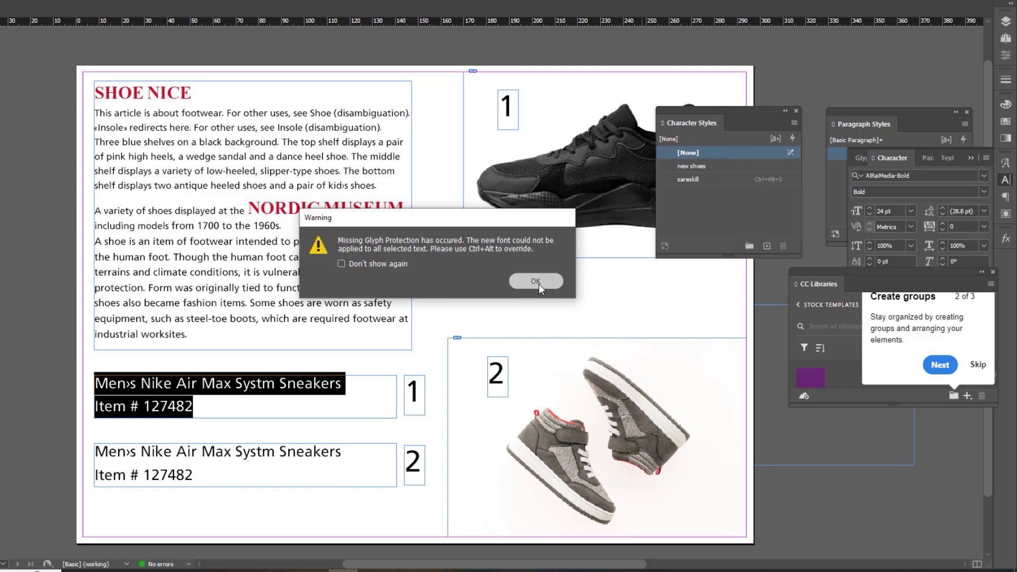
{"action": "left_click", "coordinate": [536, 282]}
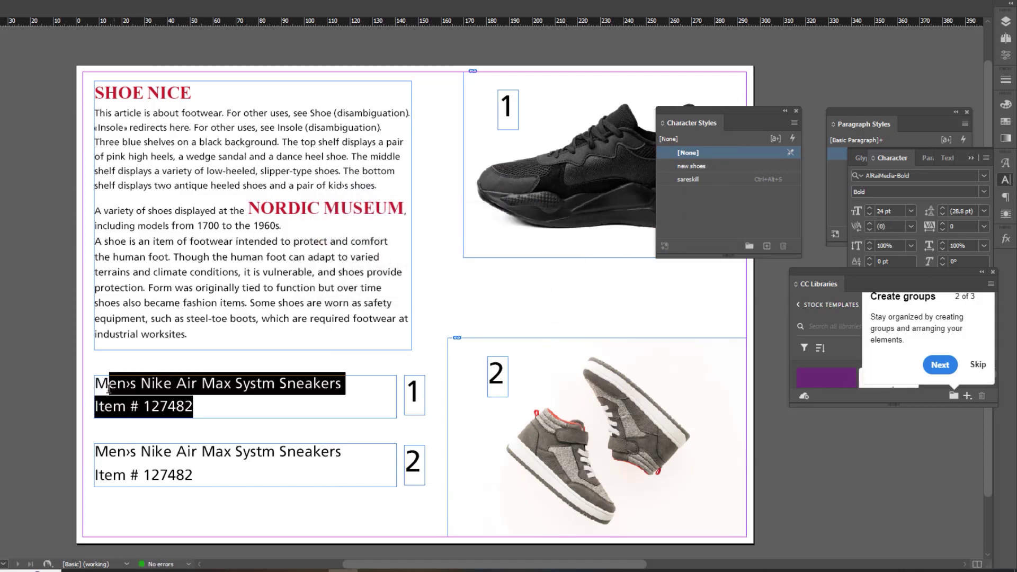
- Apply the new shoes character style to the first sneaker caption, dismiss the font warning and select the caption's first line
{"action": "left_click", "coordinate": [713, 167]}
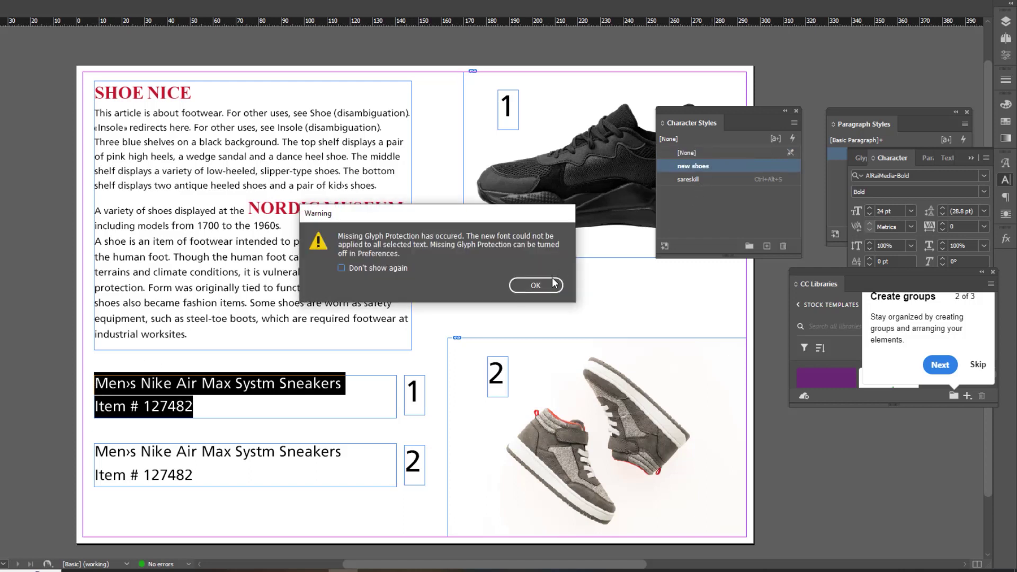
{"action": "left_click", "coordinate": [533, 285]}
{"action": "left_click", "coordinate": [252, 396]}
{"action": "triple_click", "coordinate": [263, 394]}
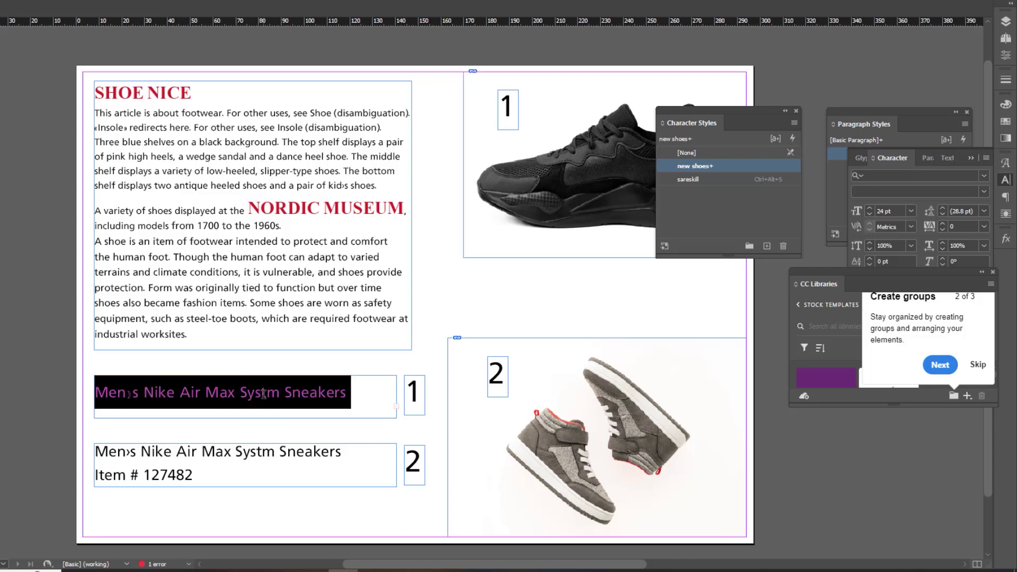
- Redefine the new shoes character style with the font family Nife Fiter Regular and confirm the style options
{"action": "double_click", "coordinate": [734, 168]}
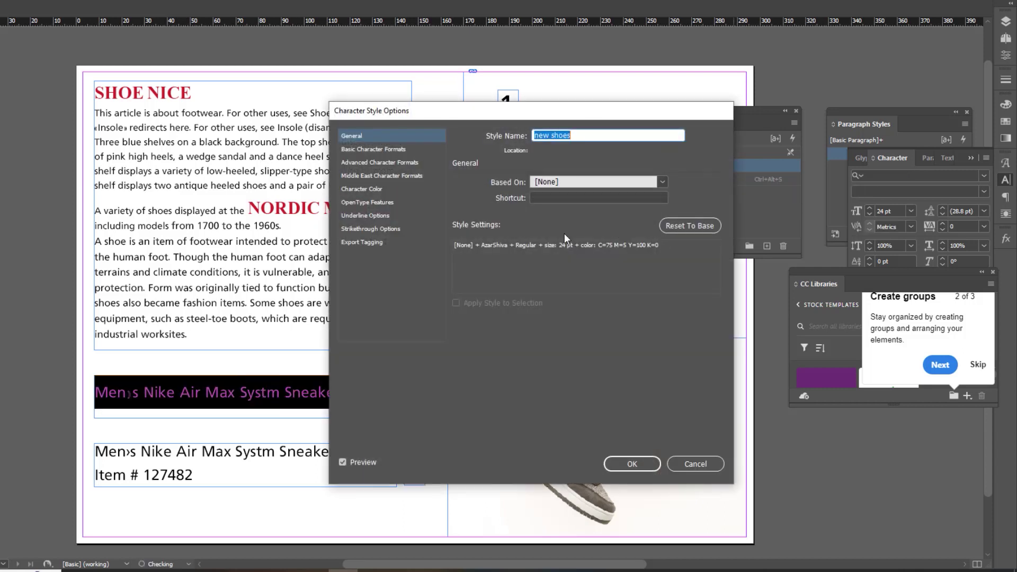
{"action": "left_click", "coordinate": [408, 155]}
{"action": "left_click", "coordinate": [621, 188]}
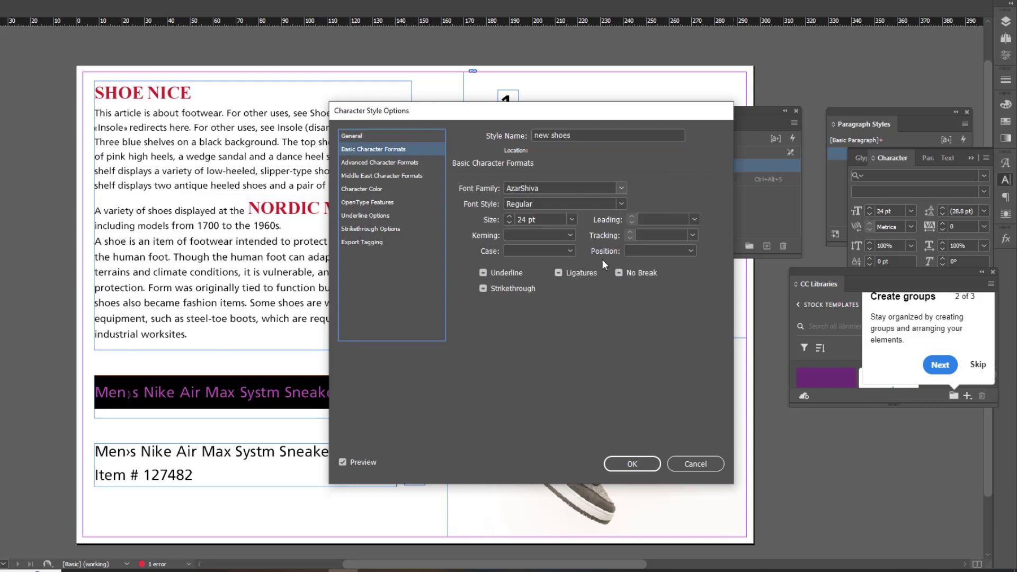
{"action": "left_click", "coordinate": [573, 321]}
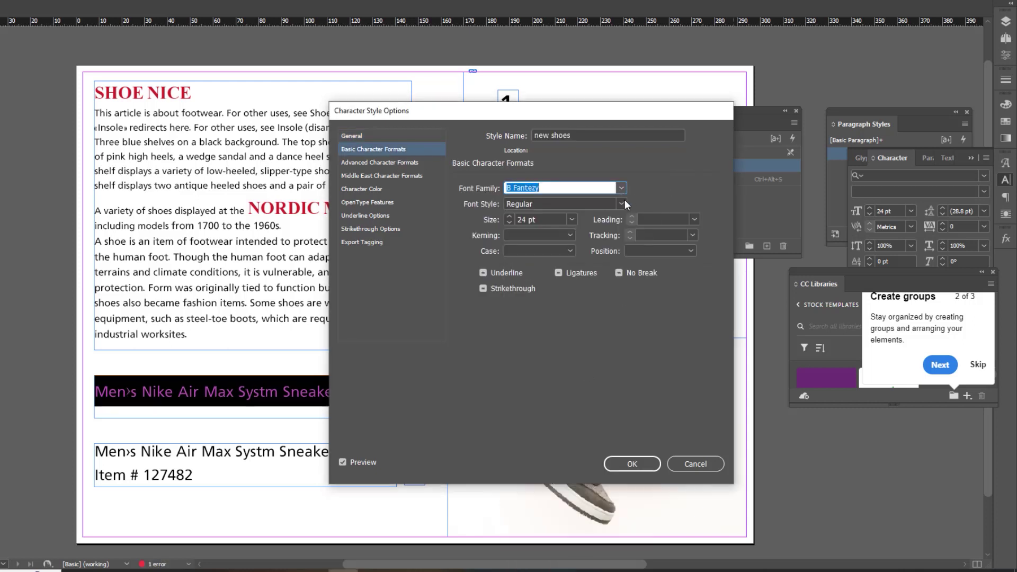
{"action": "key", "text": "Down"}
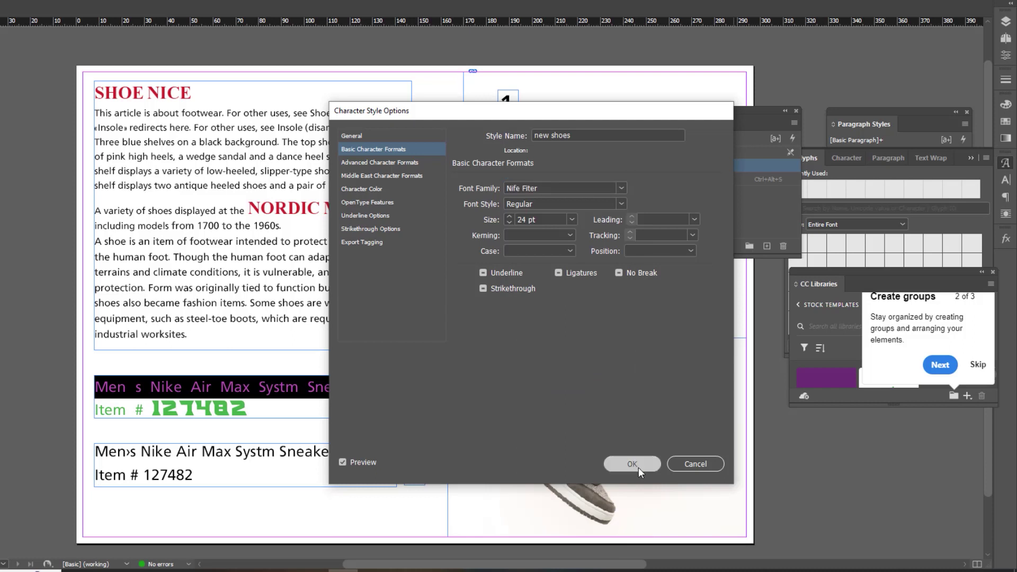
{"action": "left_click", "coordinate": [632, 464]}
- Apply the new shoes character style to all the text of the second sneaker caption
{"action": "left_click", "coordinate": [204, 410]}
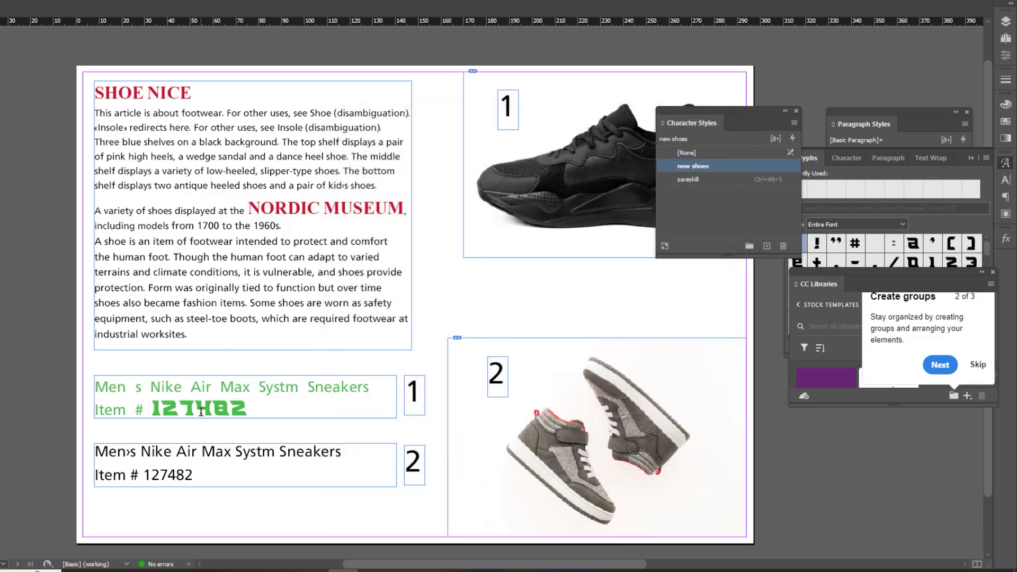
{"action": "double_click", "coordinate": [204, 411]}
{"action": "left_click", "coordinate": [226, 398]}
{"action": "left_click", "coordinate": [204, 474]}
{"action": "key", "text": "ctrl+a"}
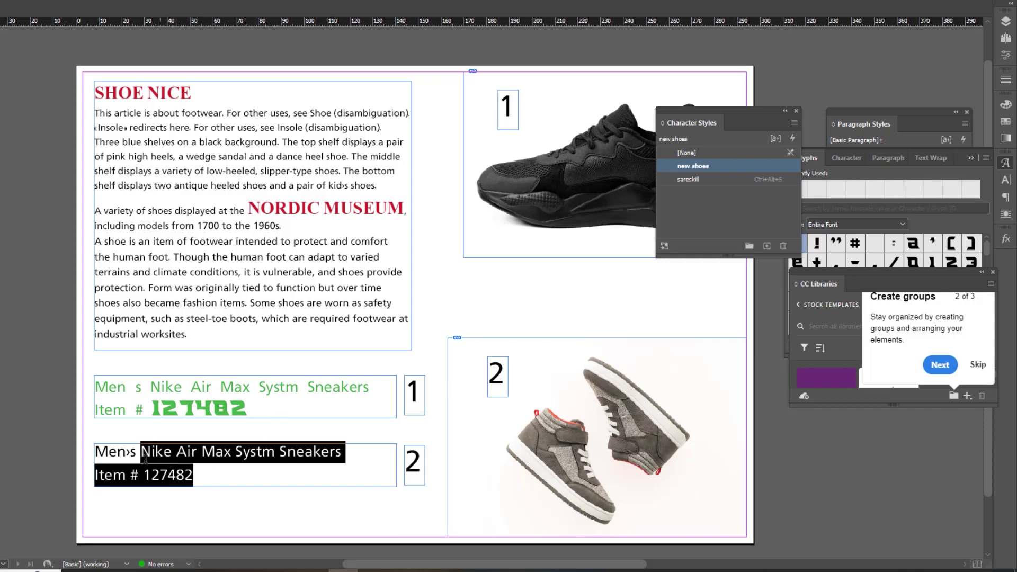
{"action": "left_click", "coordinate": [713, 167]}
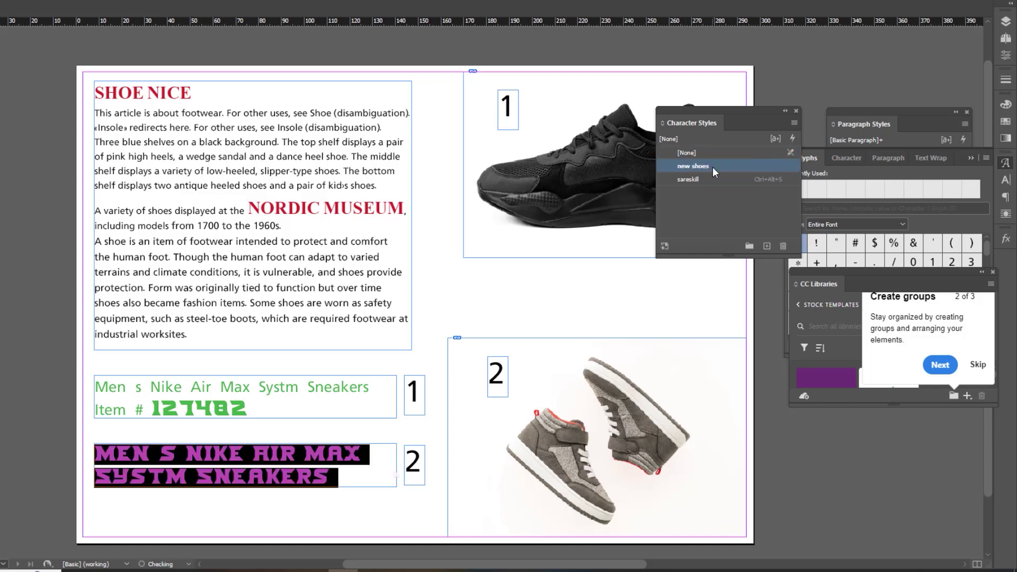
{"action": "left_click", "coordinate": [210, 474]}
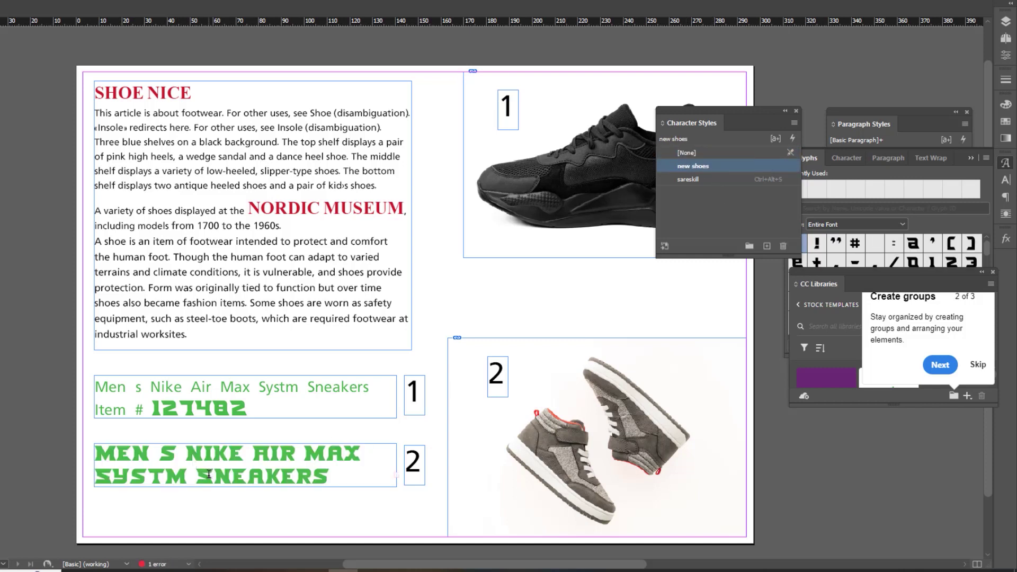
- Reapply the new shoes character style to both lines of the first sneaker caption
{"action": "left_click_drag", "start_coordinate": [256, 409], "coordinate": [99, 380]}
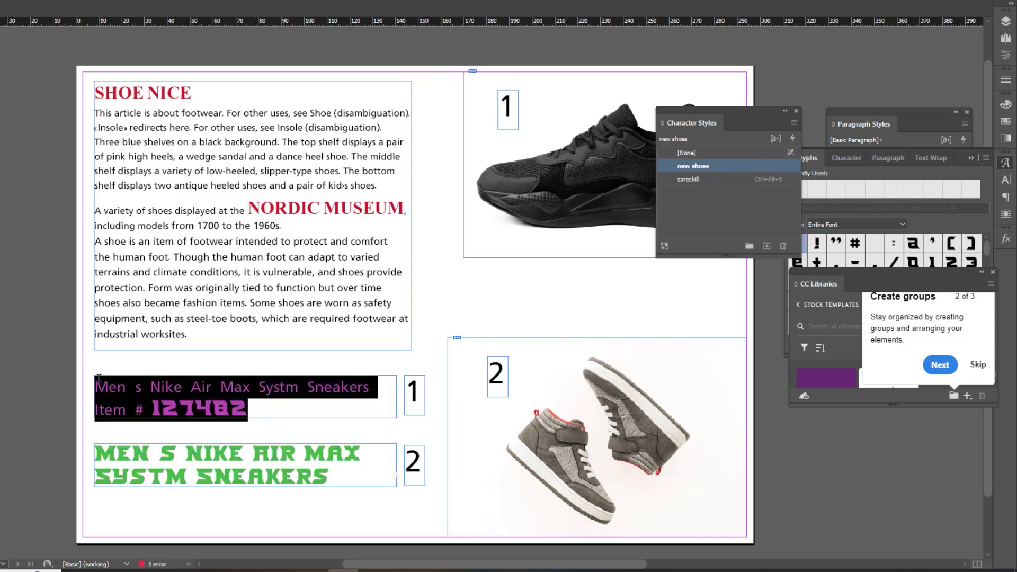
{"action": "left_click", "coordinate": [730, 167]}
{"action": "left_click", "coordinate": [208, 459]}
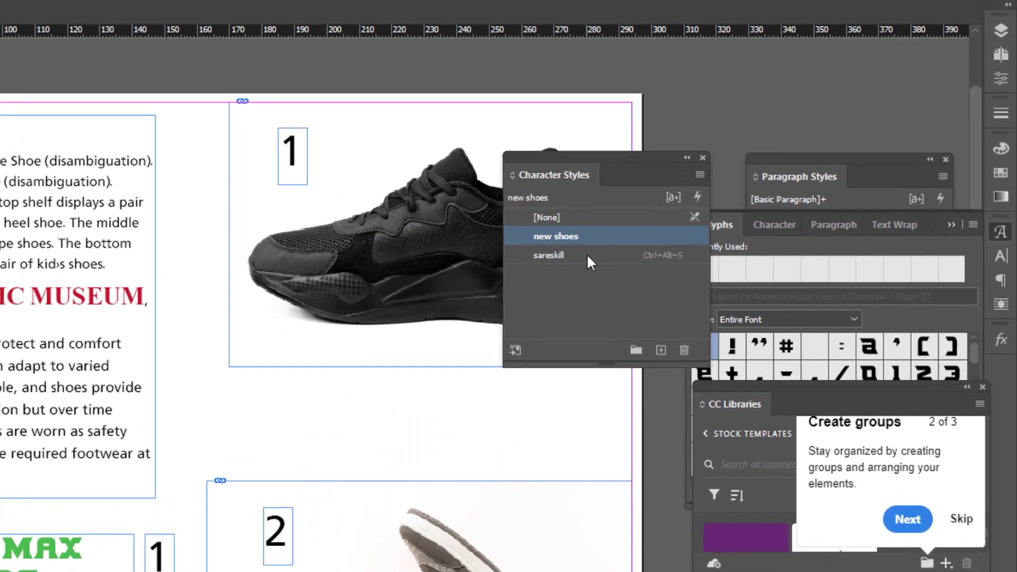
- Create a new character style group and move the new shoes and sareskill styles into it
{"action": "left_click", "coordinate": [716, 179]}
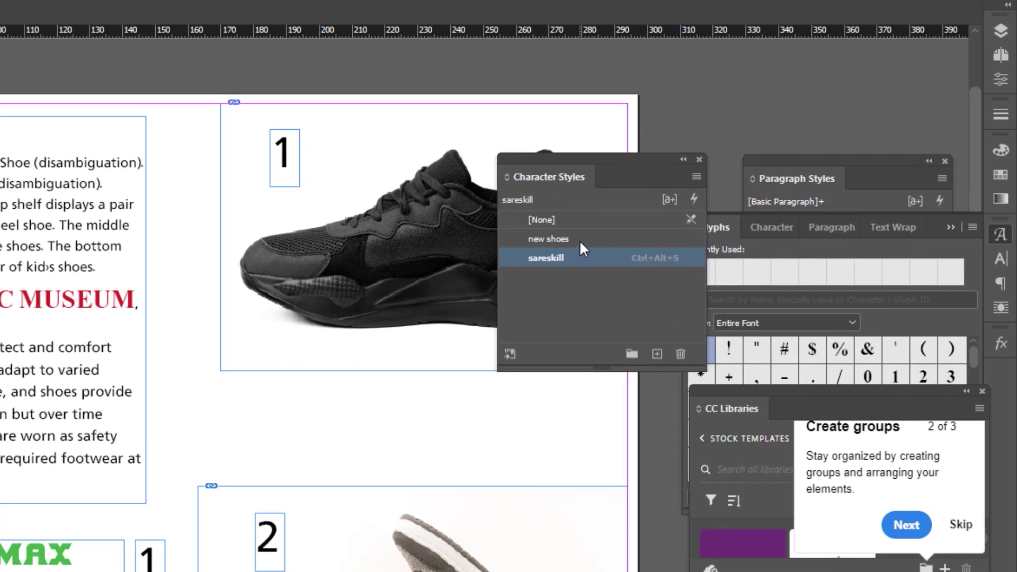
{"action": "left_click", "coordinate": [579, 240]}
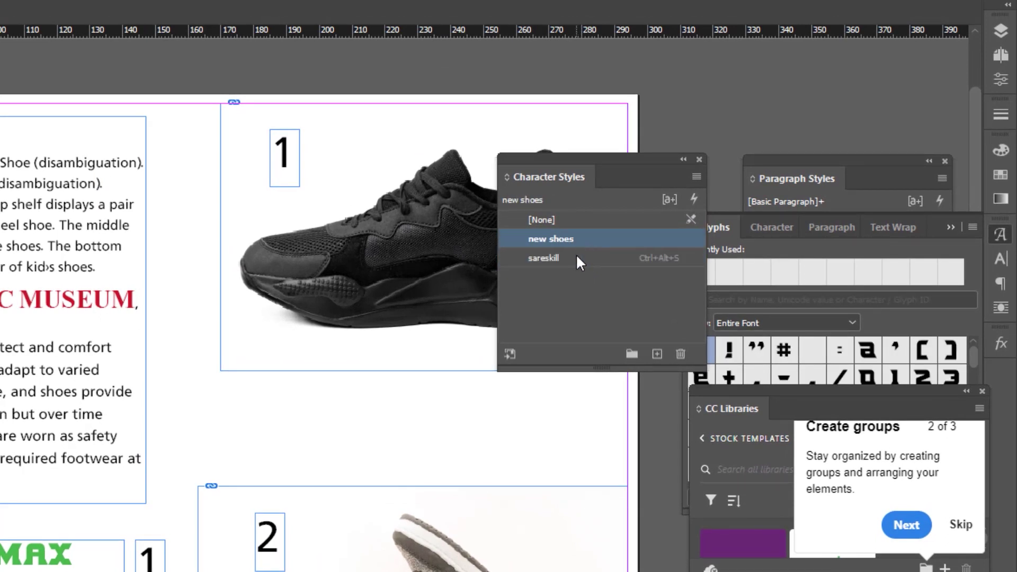
{"action": "left_click", "coordinate": [576, 253]}
{"action": "left_click", "coordinate": [590, 240], "text": "shift"}
{"action": "left_click", "coordinate": [632, 353]}
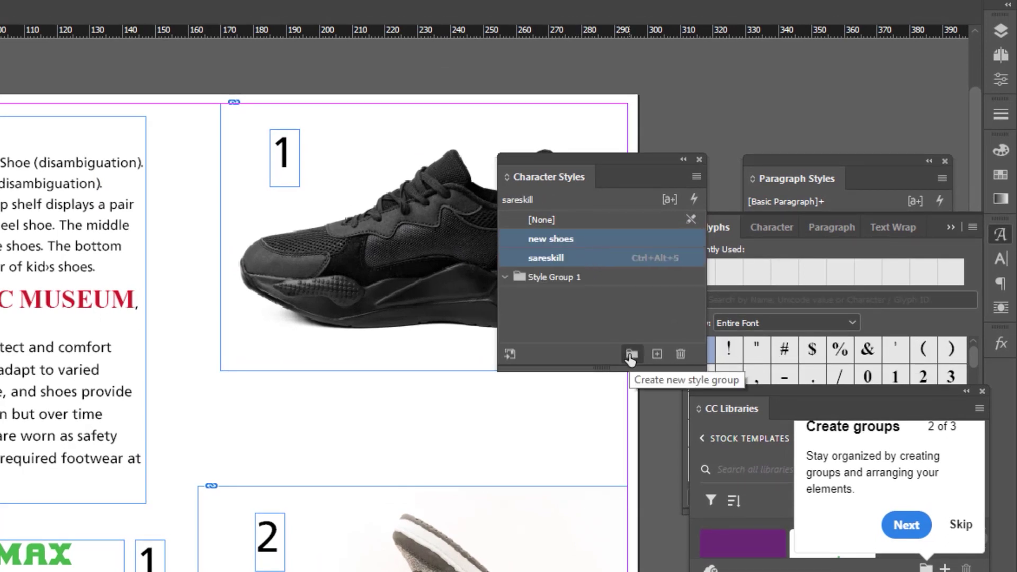
{"action": "left_click", "coordinate": [561, 262]}
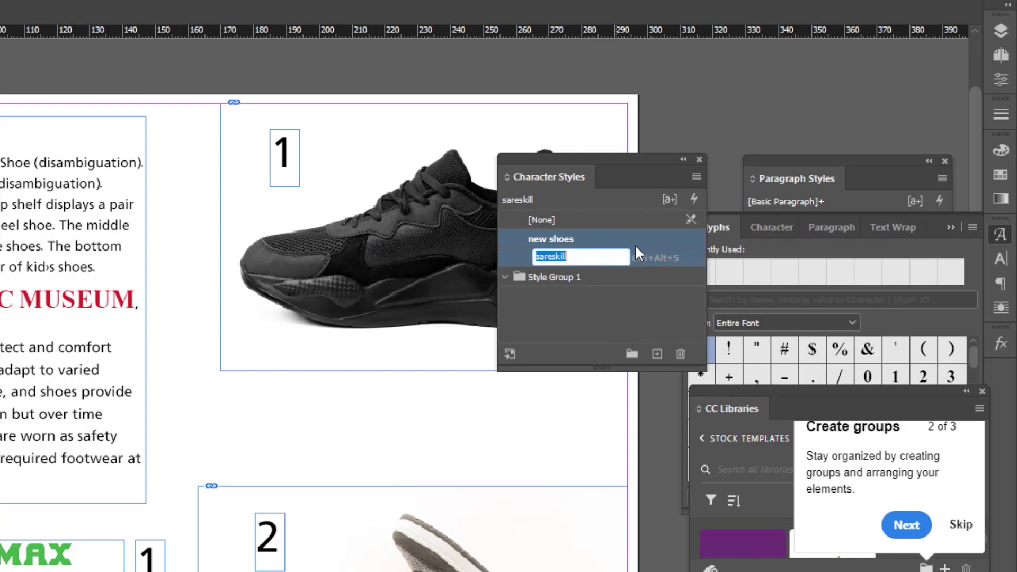
{"action": "left_click_drag", "start_coordinate": [635, 253], "coordinate": [517, 278]}
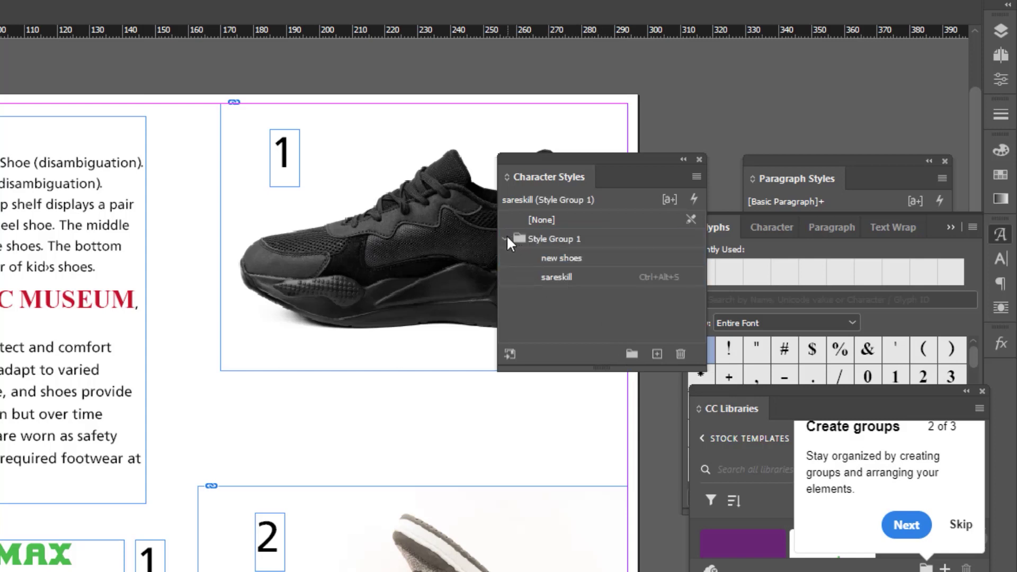
- Rename the new character style group as sareskill group
{"action": "left_click", "coordinate": [556, 239]}
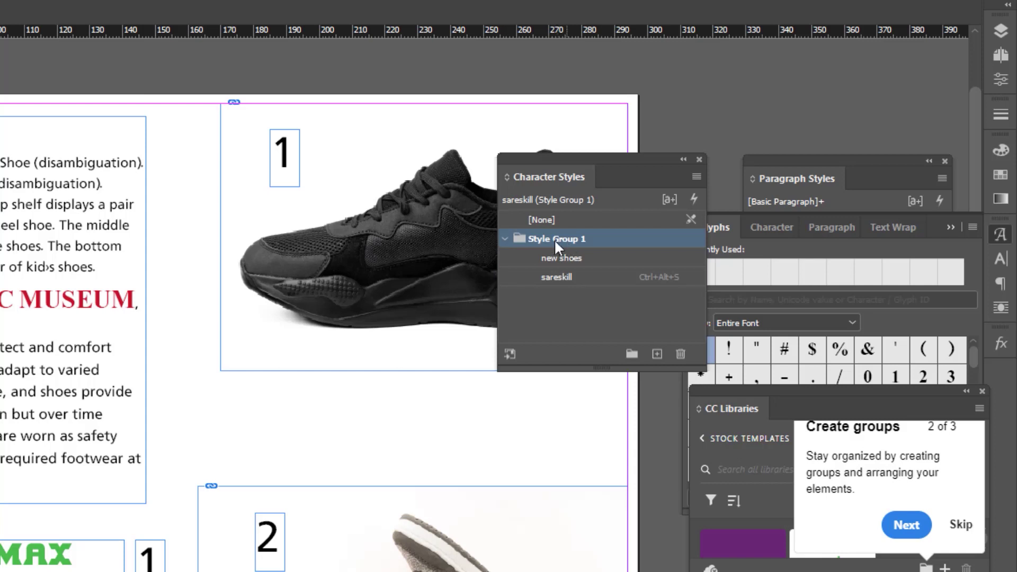
{"action": "left_click", "coordinate": [574, 239]}
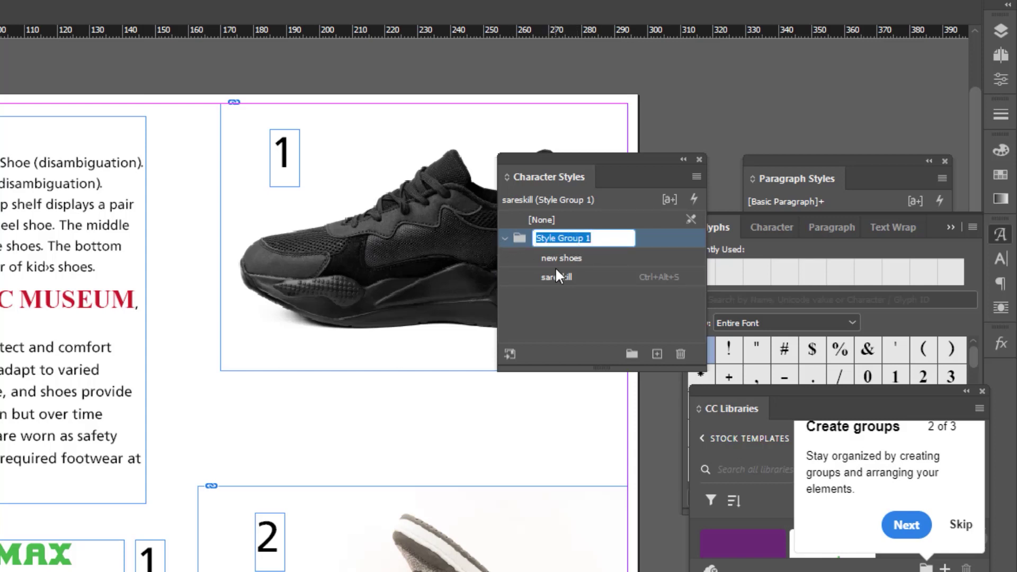
{"action": "type", "text": "sareskill"}
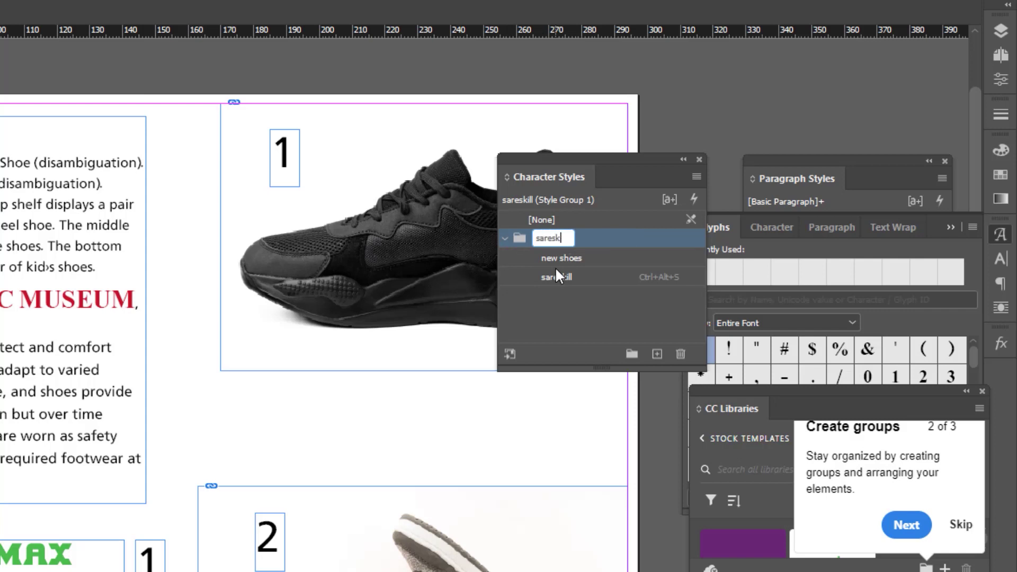
{"action": "type", "text": " group"}
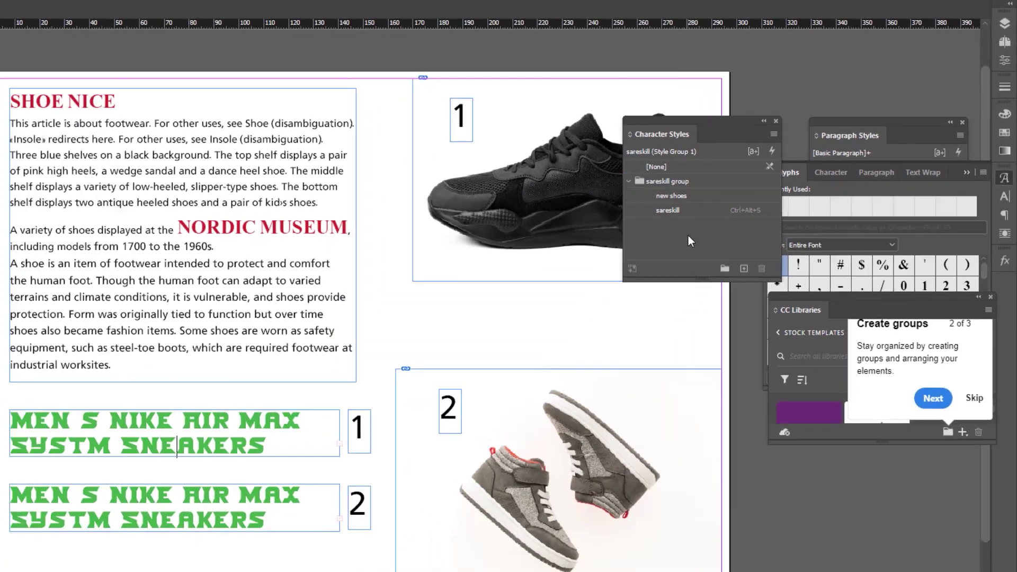
{"action": "key", "text": "Return"}
{"action": "left_click", "coordinate": [719, 184]}
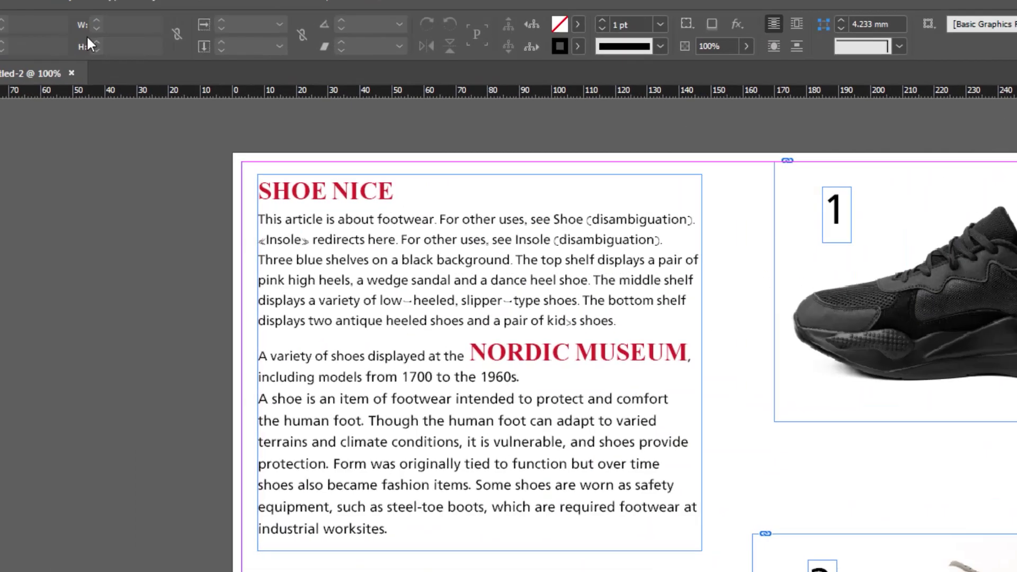
- Open Find/Replace Font and locate the first text set in AlRaiMedia-Bold Bold
{"action": "left_click", "coordinate": [113, 0]}
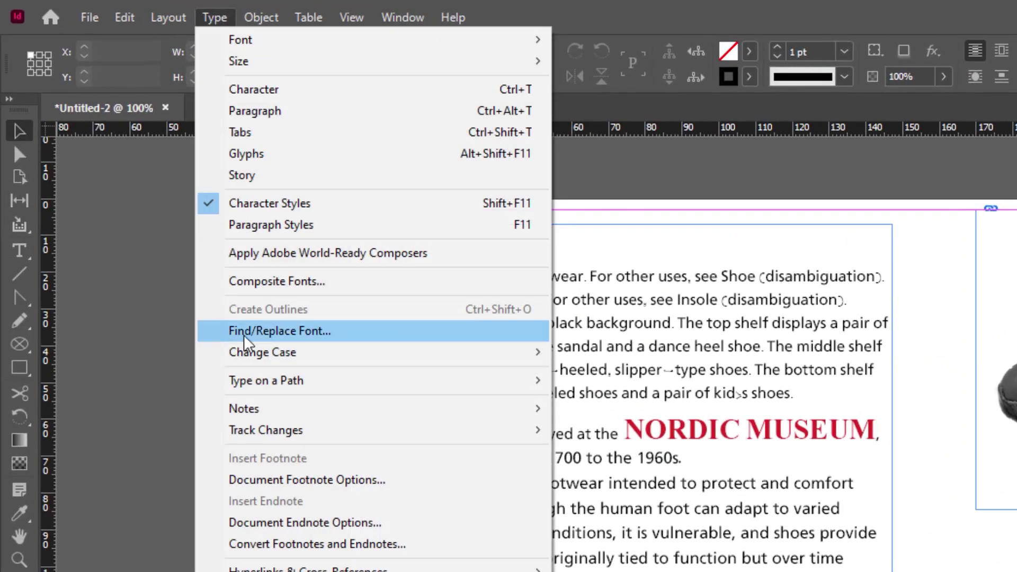
{"action": "left_click", "coordinate": [247, 334]}
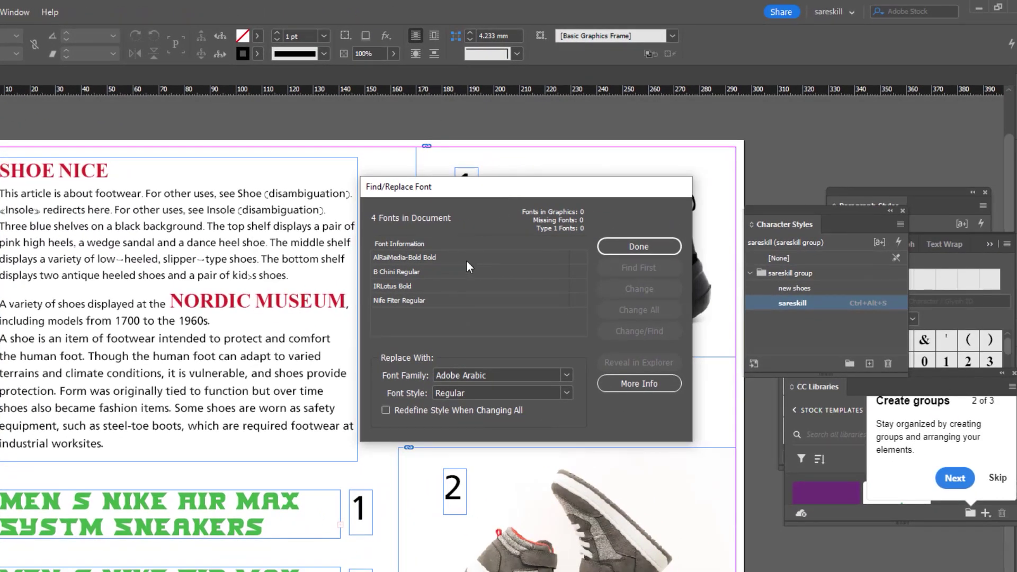
{"action": "left_click", "coordinate": [437, 257]}
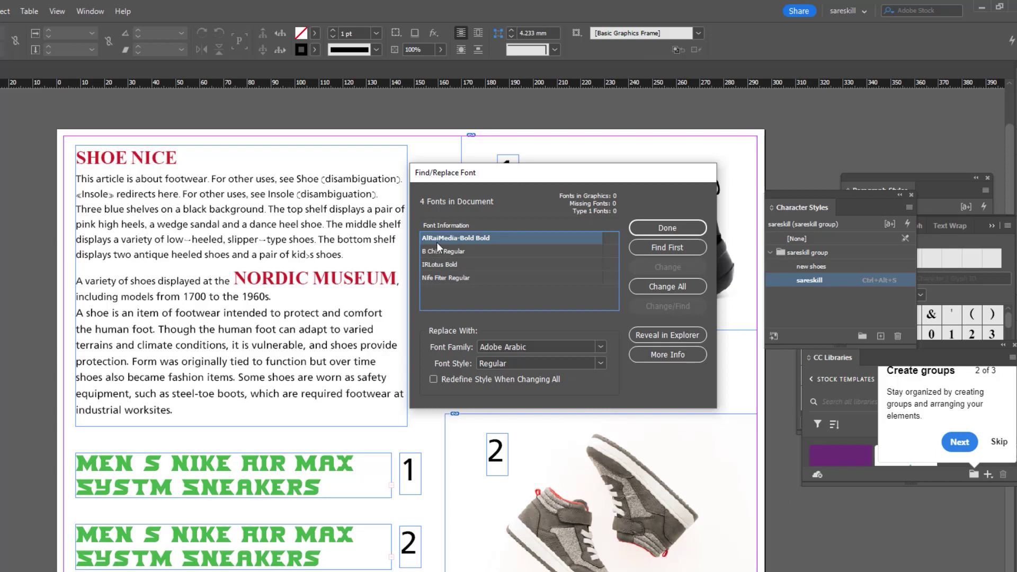
{"action": "left_click", "coordinate": [675, 249]}
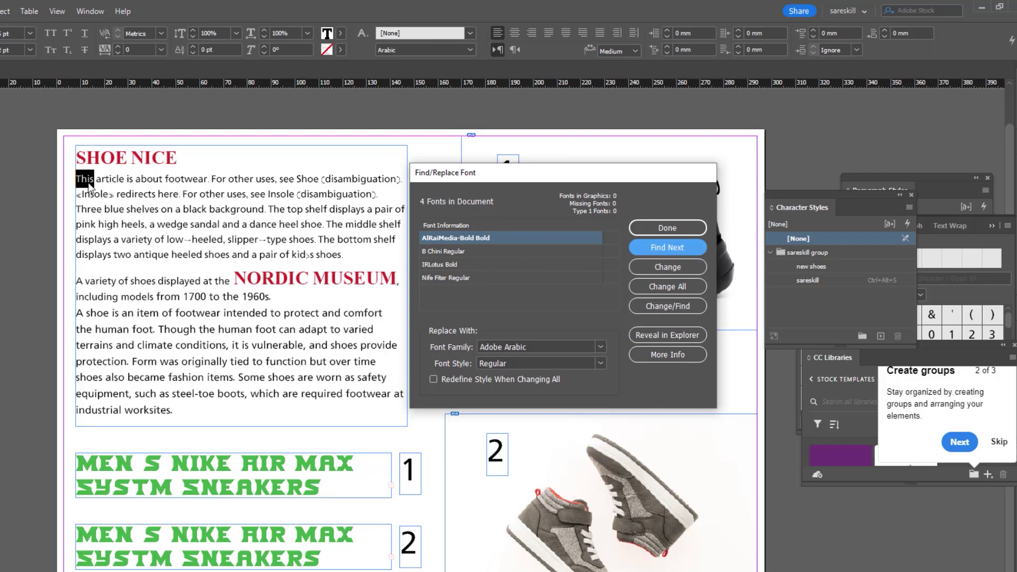
- Locate the first and next text set in IRLotus Bold within the article
{"action": "left_click", "coordinate": [457, 267]}
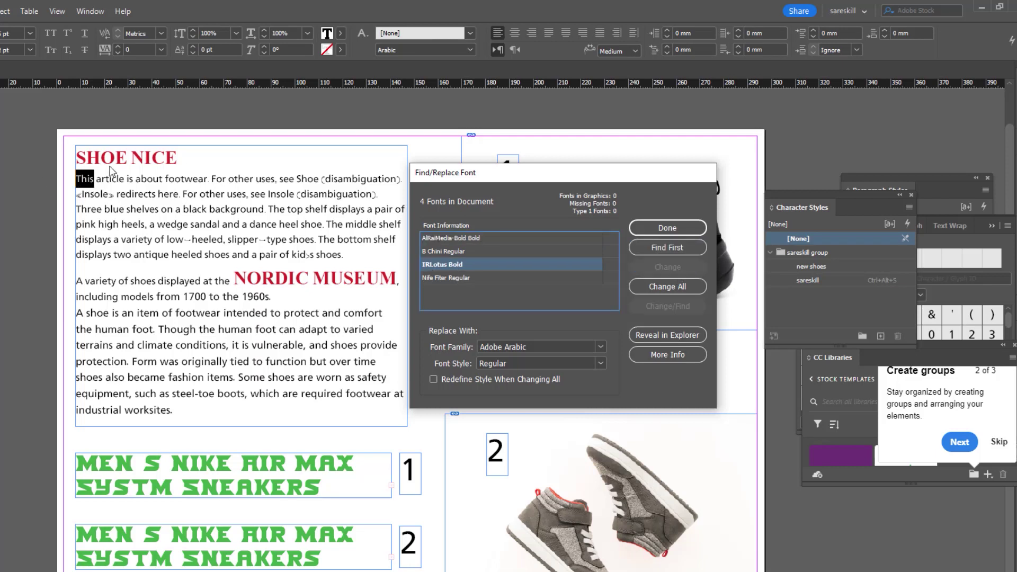
{"action": "left_click", "coordinate": [672, 248]}
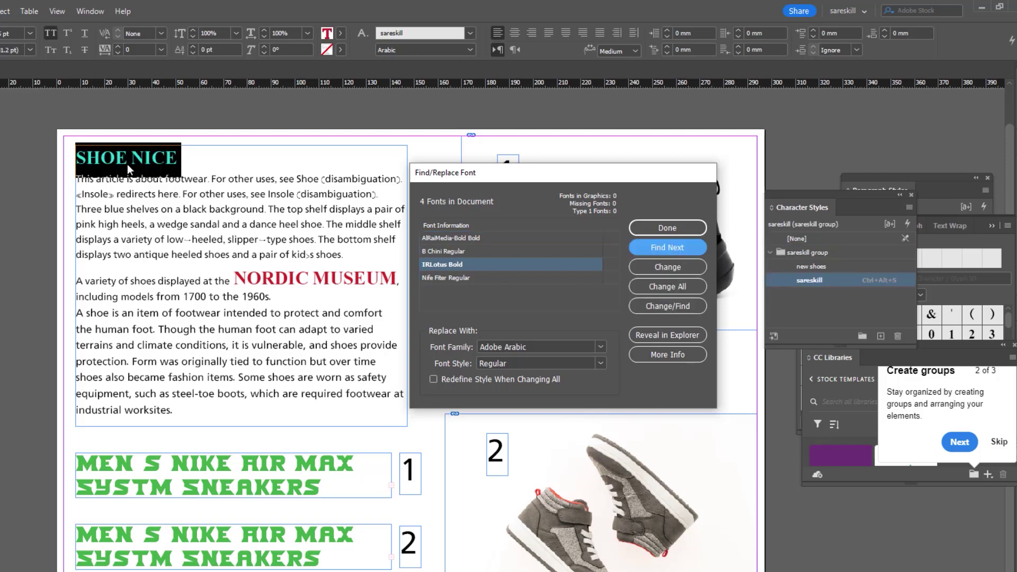
{"action": "left_click", "coordinate": [662, 250]}
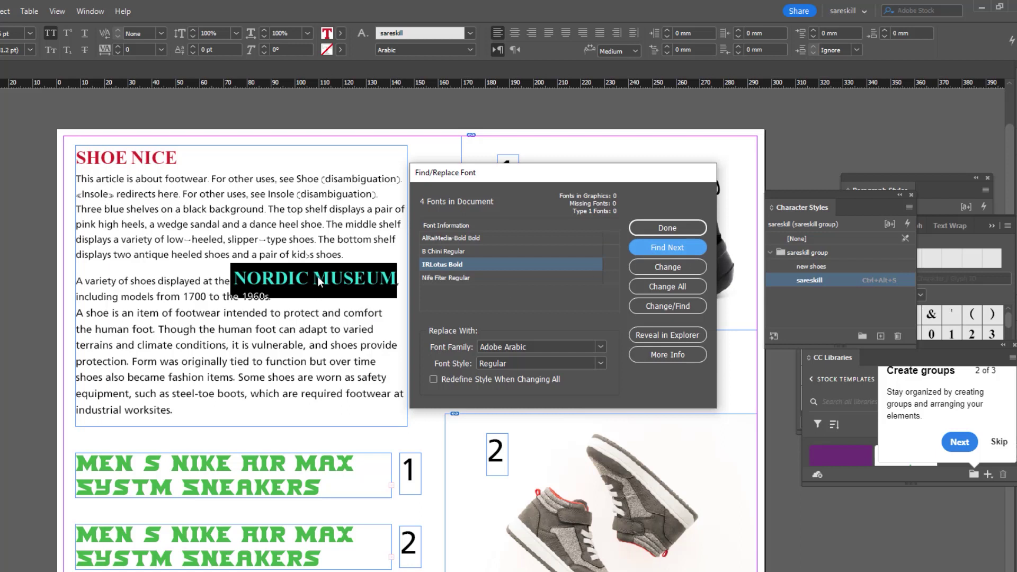
- Locate the first and next text set in Nife Fiter Regular in the sneaker captions
{"action": "left_click", "coordinate": [481, 277]}
{"action": "left_click", "coordinate": [656, 249]}
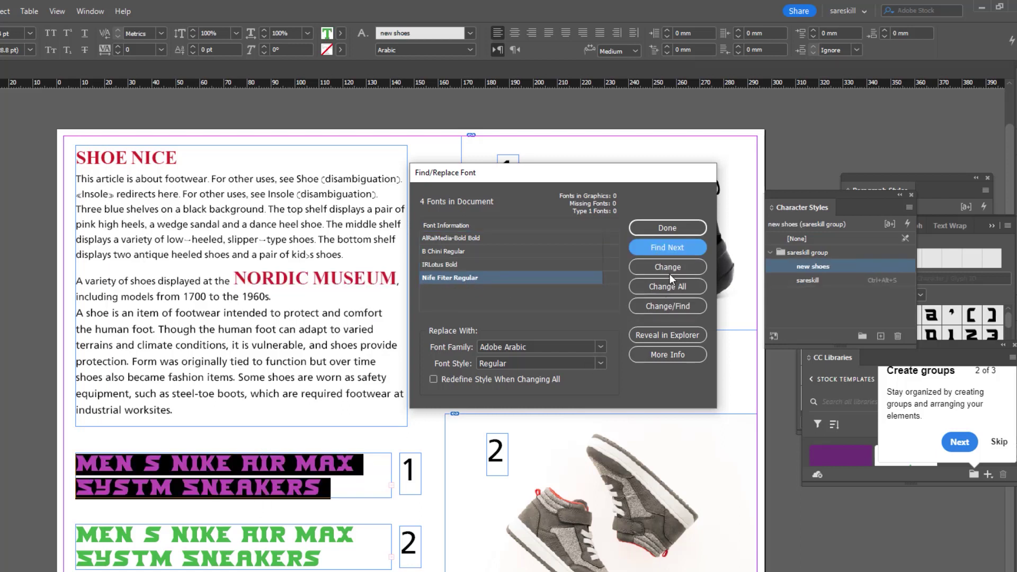
{"action": "left_click", "coordinate": [679, 248]}
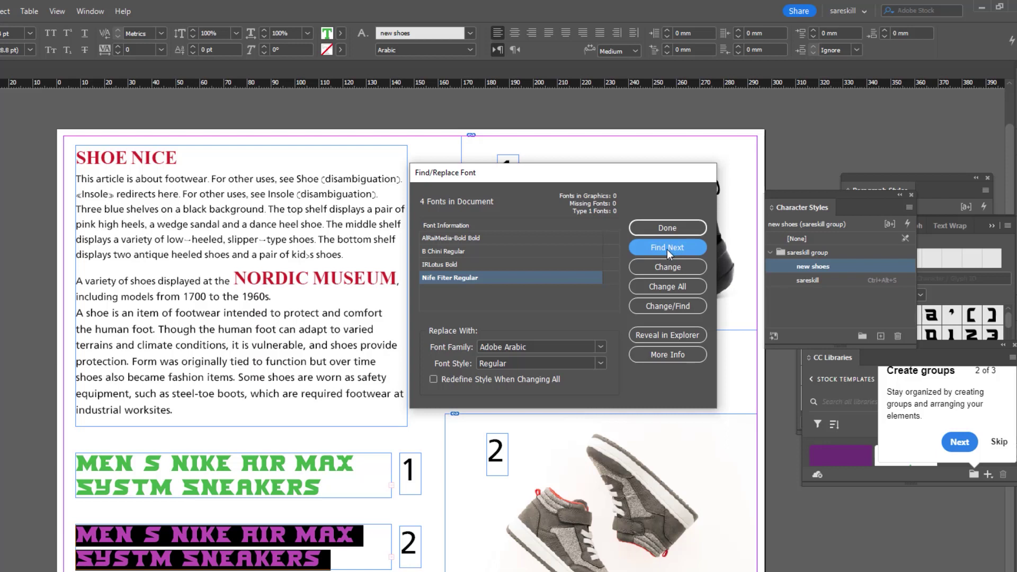
- Locate the first text set in IRLotus Bold, the SHOE NICE heading
{"action": "left_click", "coordinate": [474, 239]}
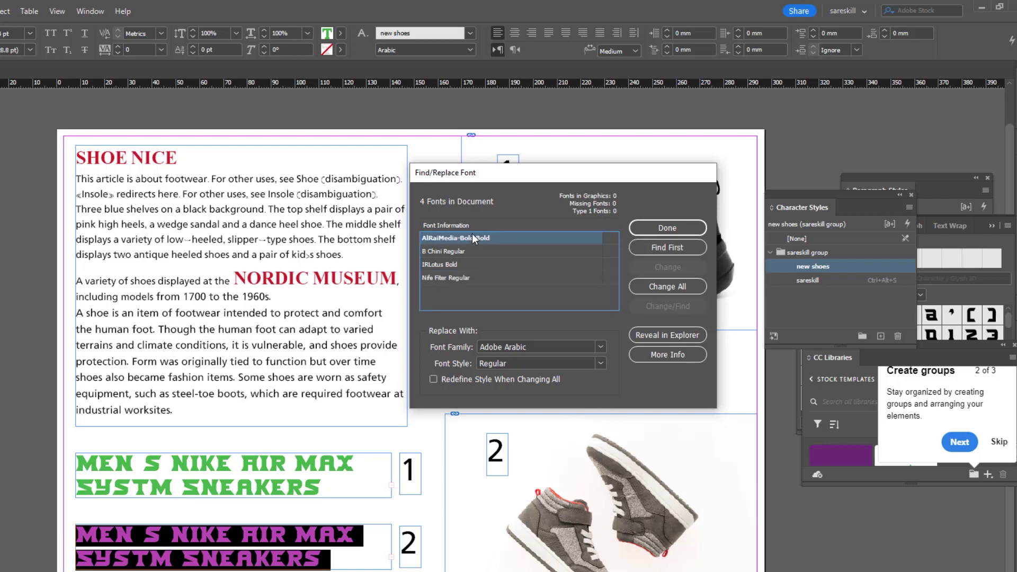
{"action": "left_click", "coordinate": [450, 265]}
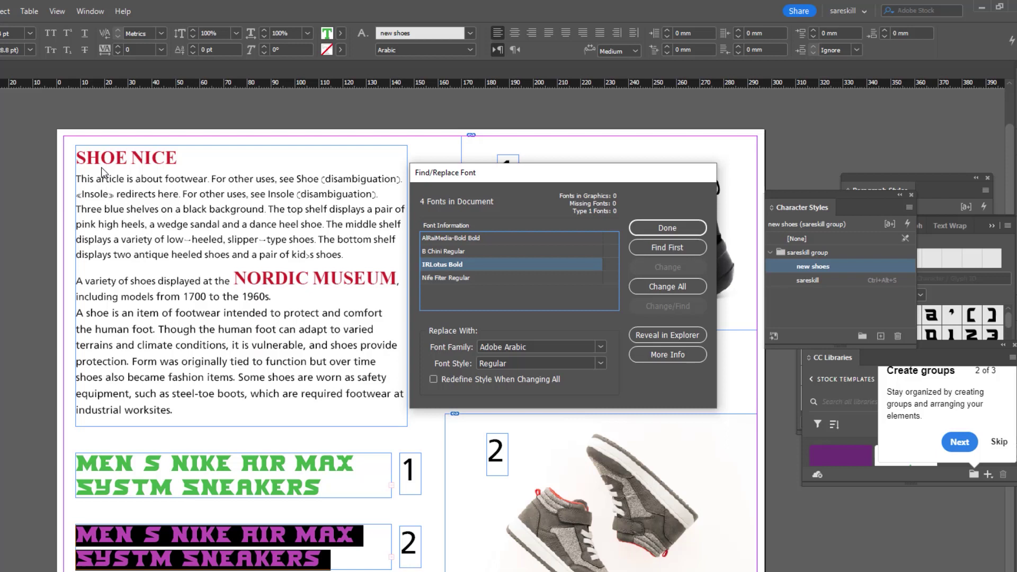
{"action": "left_click", "coordinate": [675, 250]}
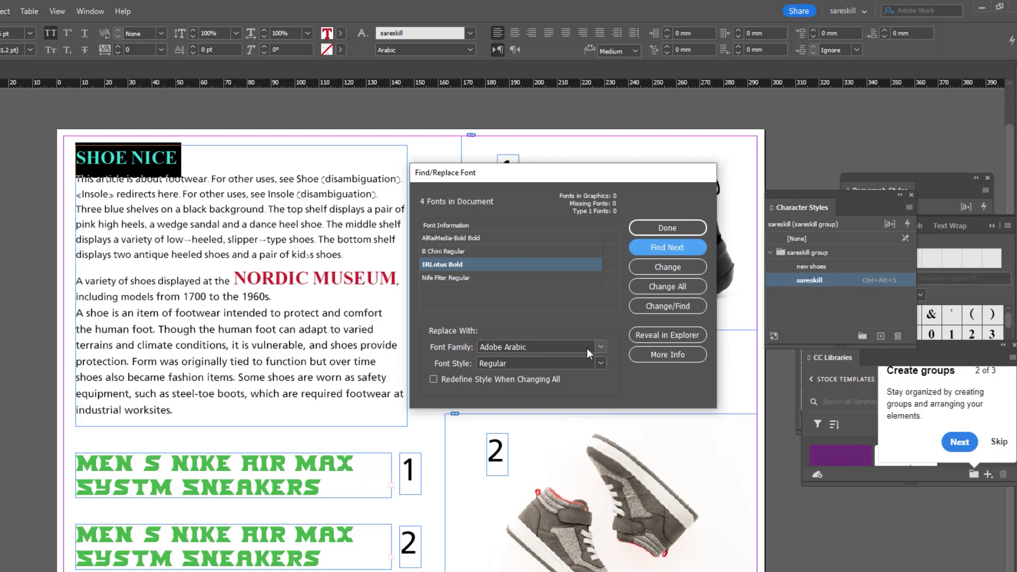
- Replace IRLotus Bold with the ! PEPSI ! Regular font in the SHOE NICE heading and in all remaining occurrences
{"action": "left_click", "coordinate": [600, 348]}
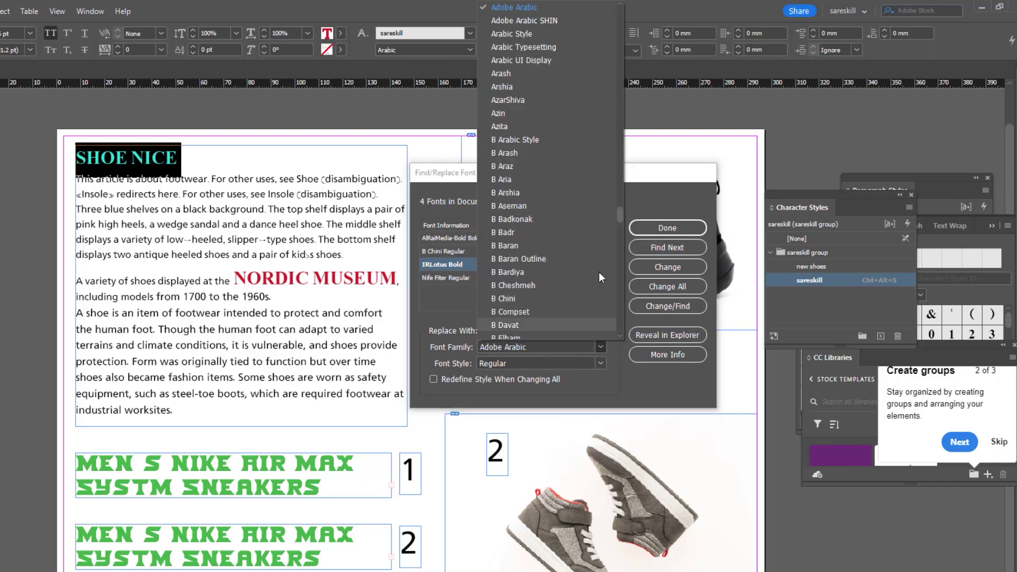
{"action": "left_click_drag", "start_coordinate": [621, 216], "coordinate": [618, 9]}
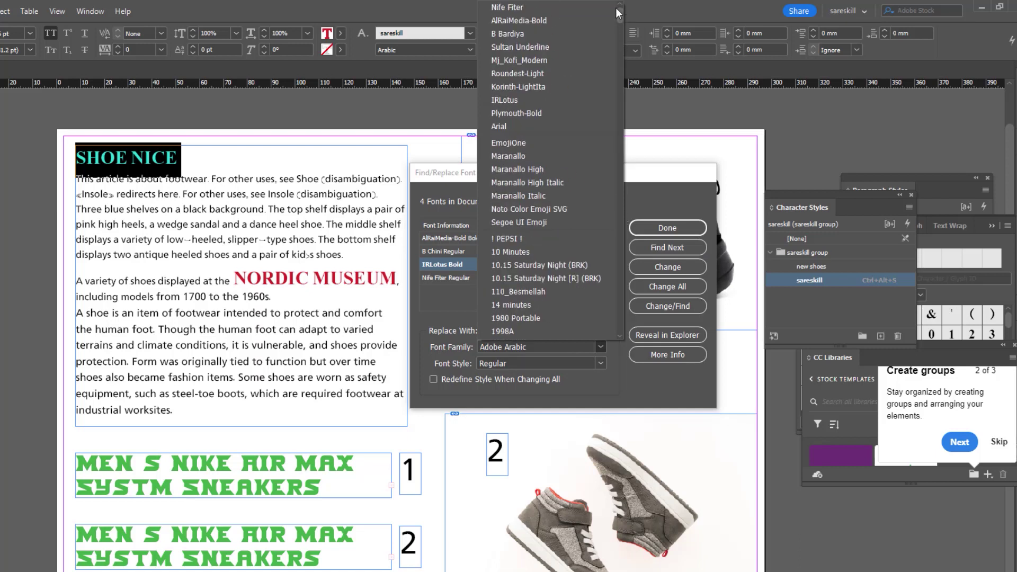
{"action": "mouse_move", "coordinate": [616, 8]}
{"action": "left_mouse_down"}
{"action": "mouse_move", "coordinate": [617, 25]}
{"action": "mouse_move", "coordinate": [617, 13]}
{"action": "left_mouse_up"}
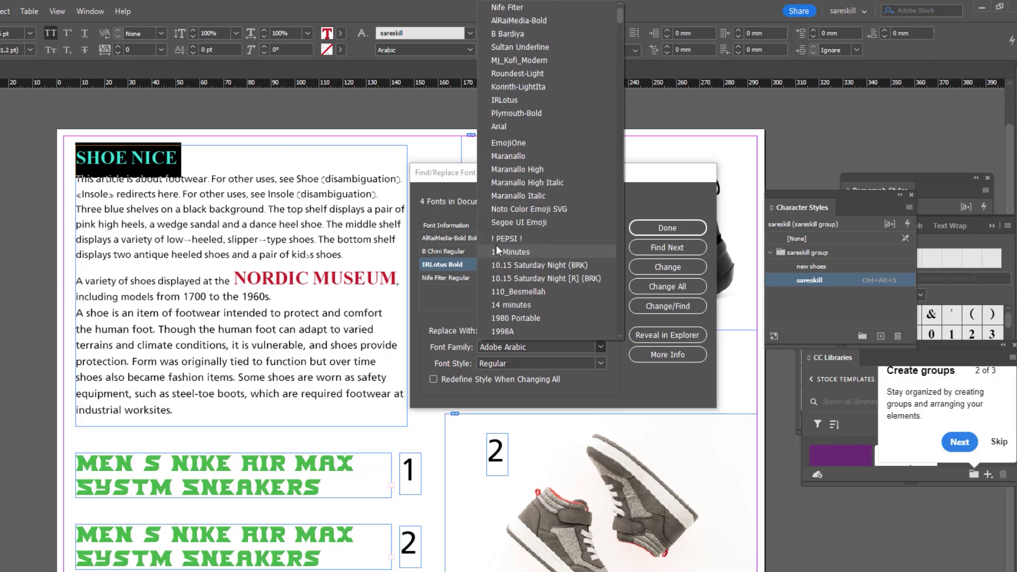
{"action": "left_click", "coordinate": [515, 243]}
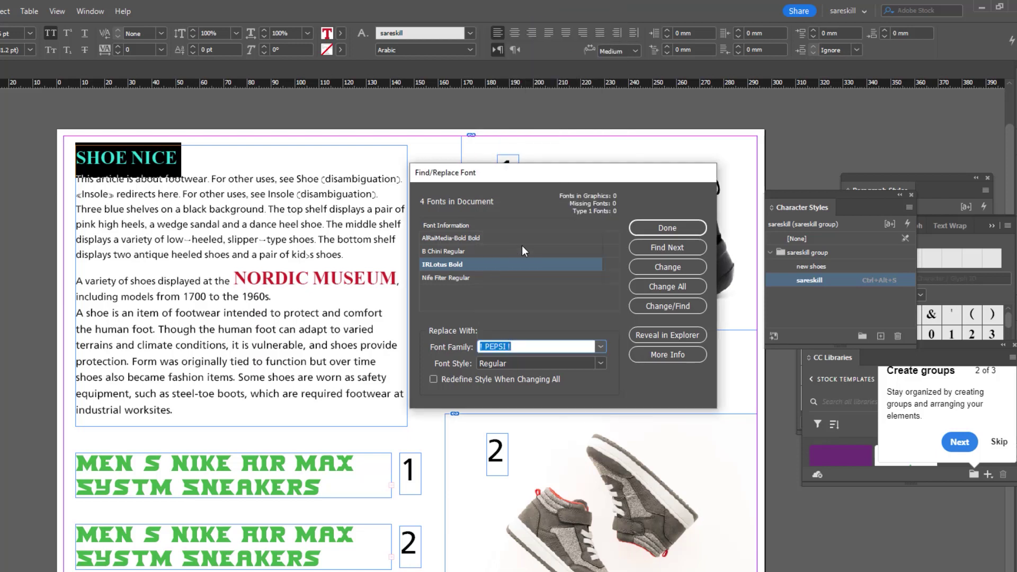
{"action": "left_click", "coordinate": [669, 269]}
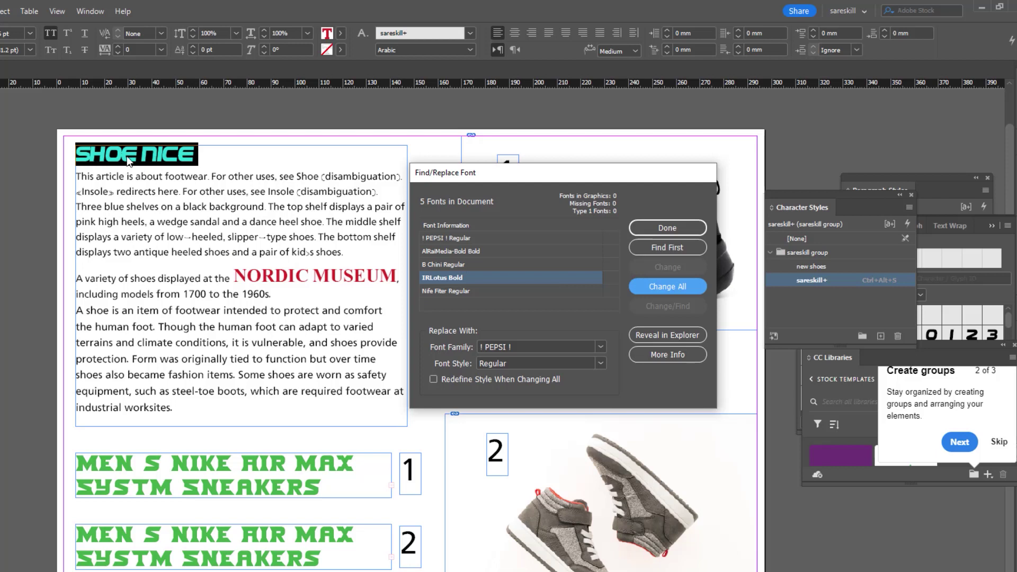
{"action": "left_click", "coordinate": [678, 291]}
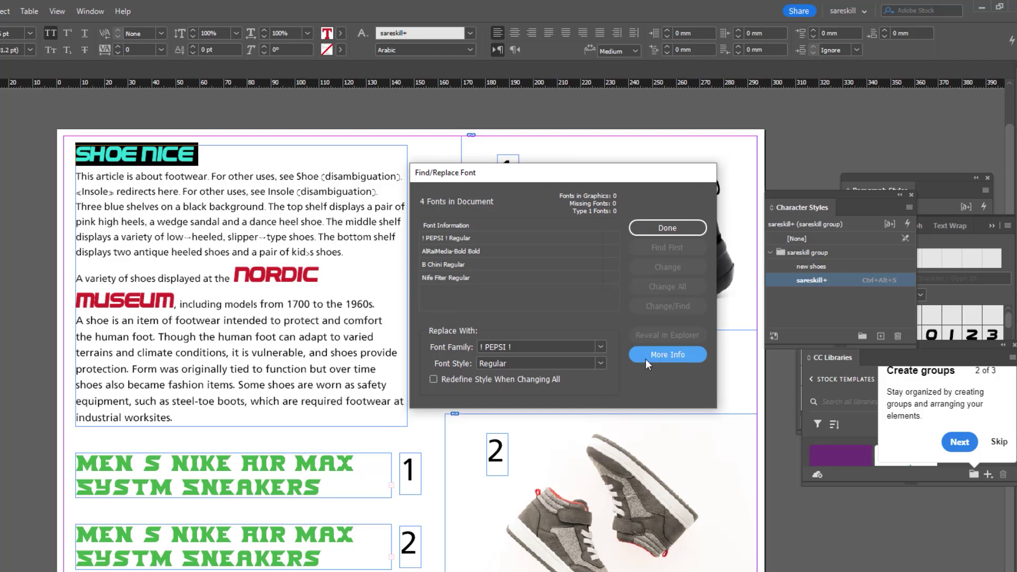
- Show the additional font information in the Find/Replace Font dialog and hide it again
{"action": "left_click", "coordinate": [660, 357]}
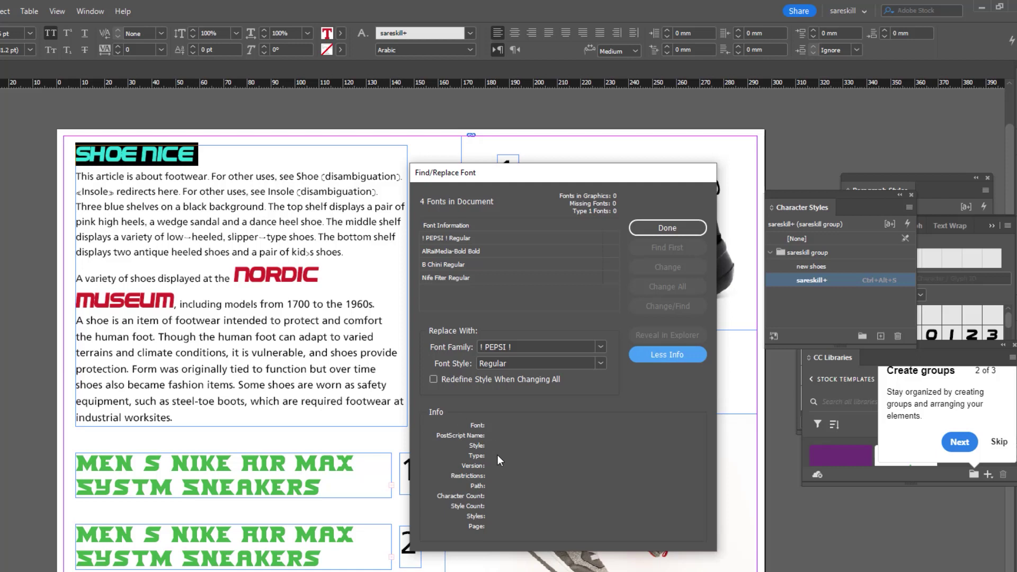
{"action": "left_click", "coordinate": [663, 357]}
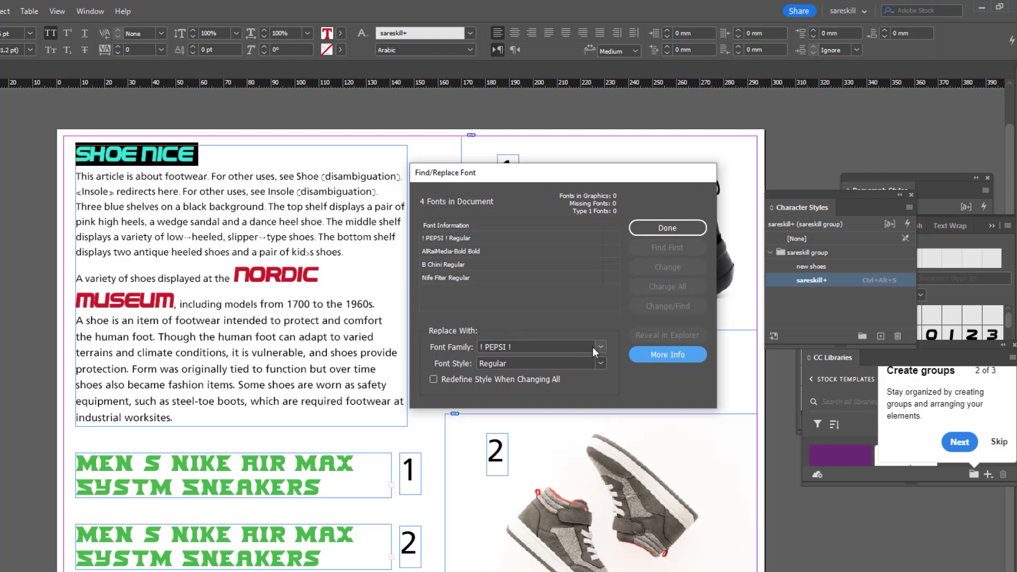
- Locate the first text set in Nife Fiter Regular and reveal its font file in Explorer, closing the folder window after viewing
{"action": "left_click", "coordinate": [467, 239]}
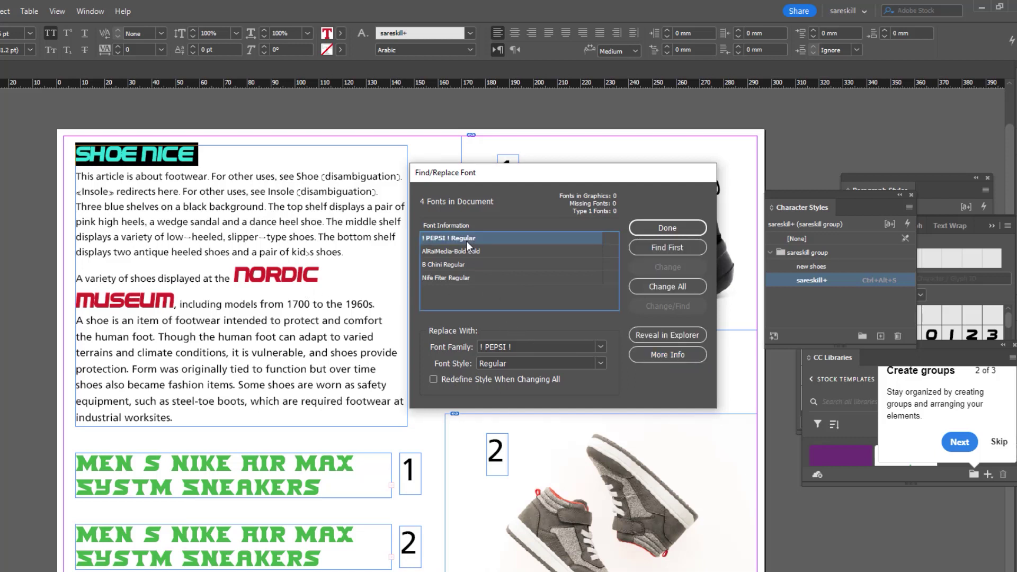
{"action": "left_click", "coordinate": [450, 278]}
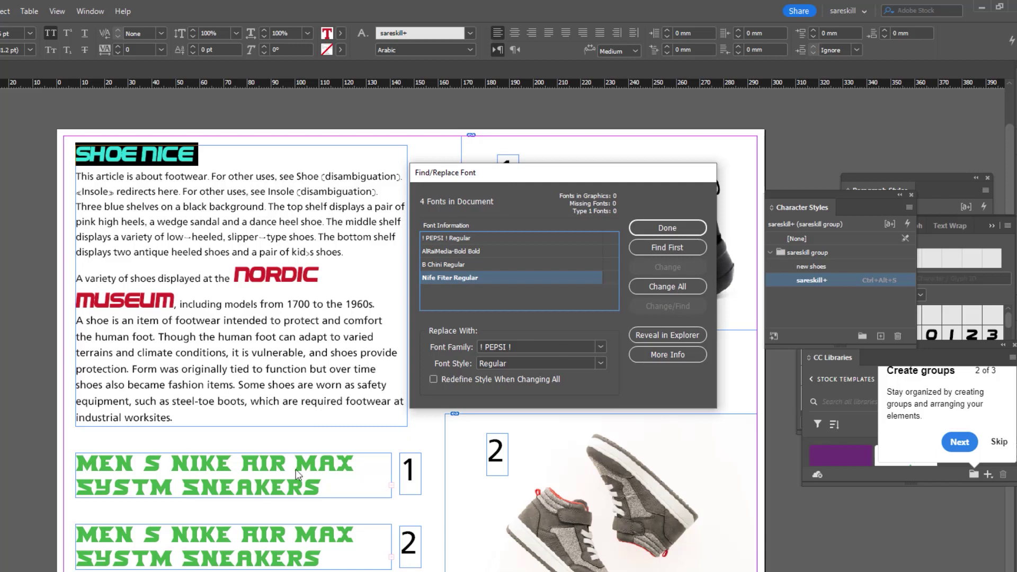
{"action": "left_click", "coordinate": [668, 247]}
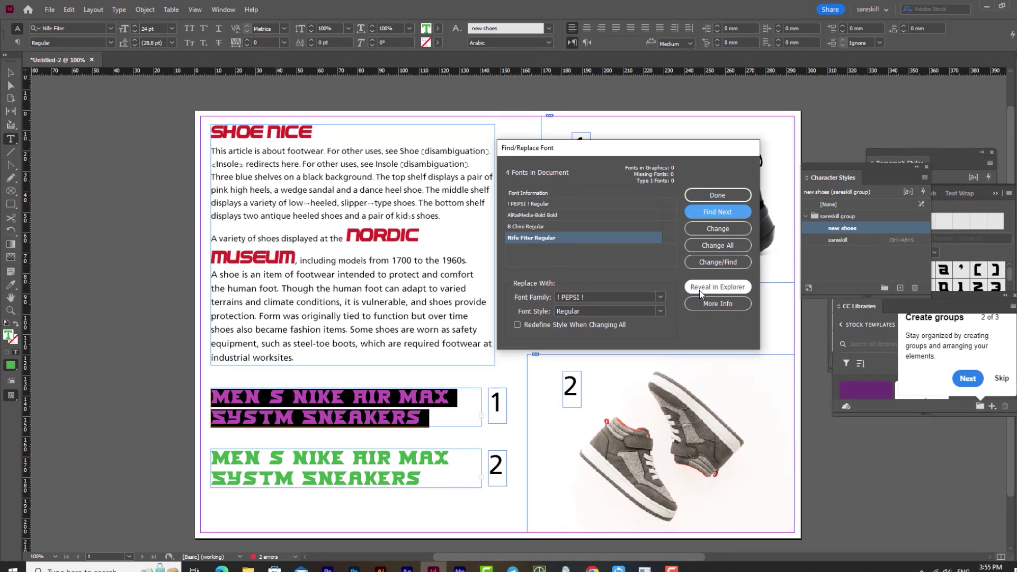
{"action": "left_click", "coordinate": [699, 291]}
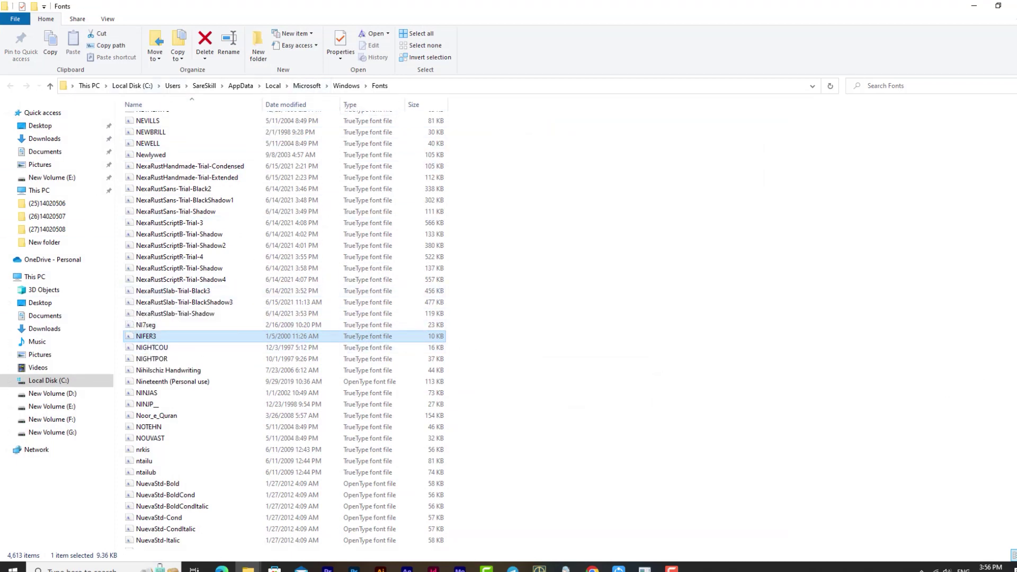
{"action": "left_click", "coordinate": [1013, 6]}
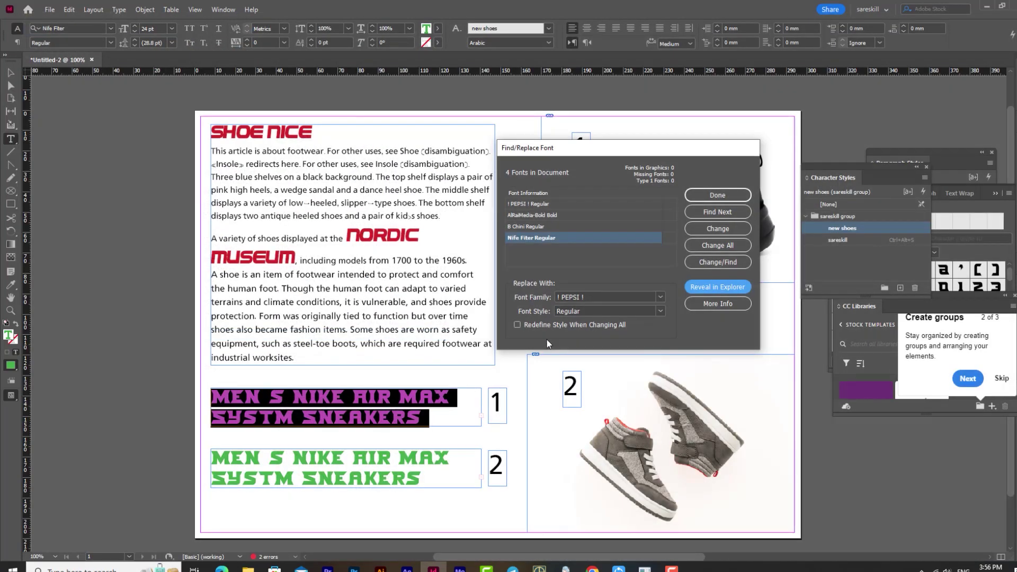
- Change the first sneaker caption to ! PEPSI ! Regular and all remaining Nife Fiter Regular text to 8-bit Limit RO (BRK), suppressing the repeated warning
{"action": "left_click", "coordinate": [721, 231]}
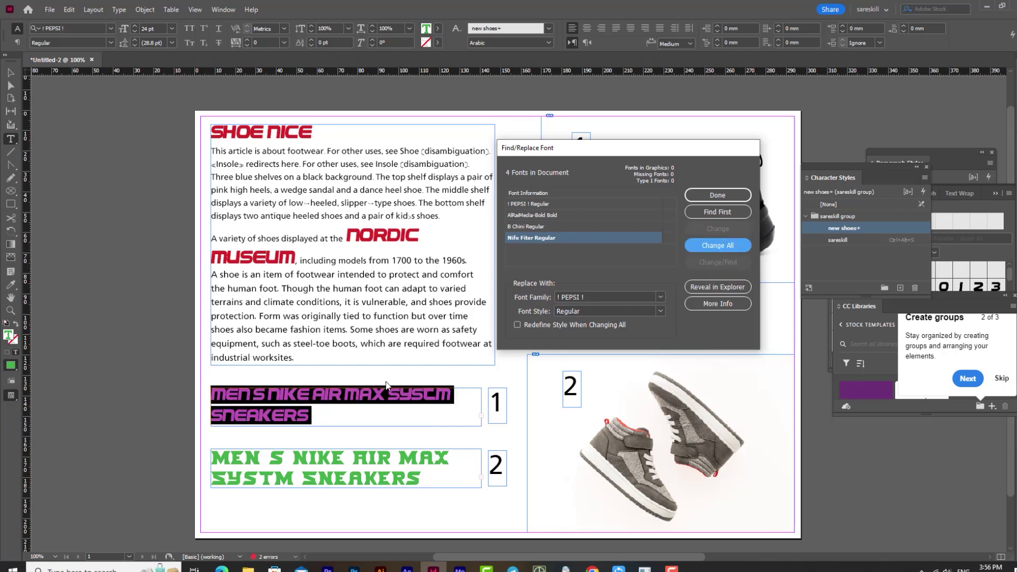
{"action": "left_click", "coordinate": [663, 296]}
{"action": "left_click", "coordinate": [624, 273]}
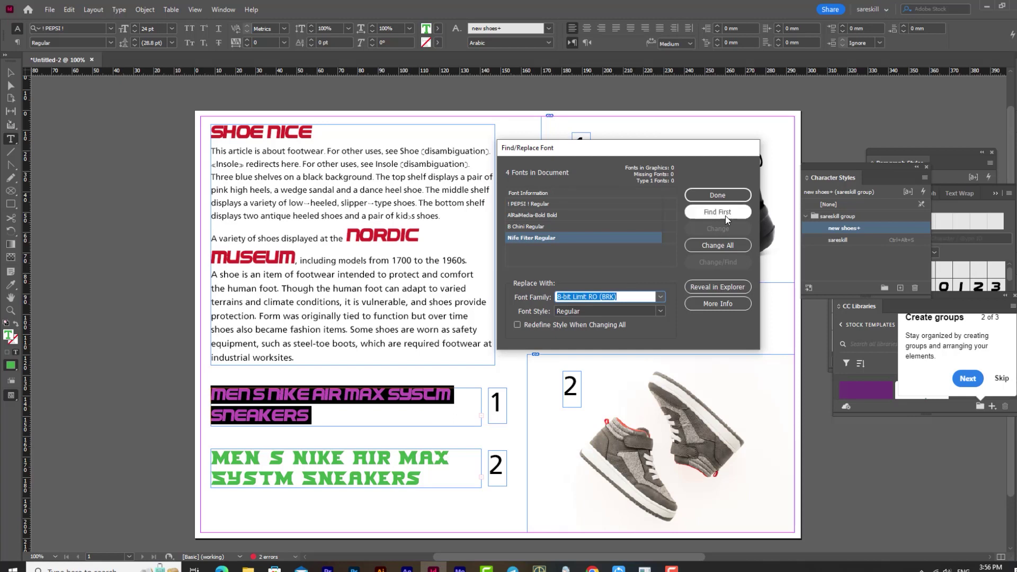
{"action": "left_click", "coordinate": [722, 244]}
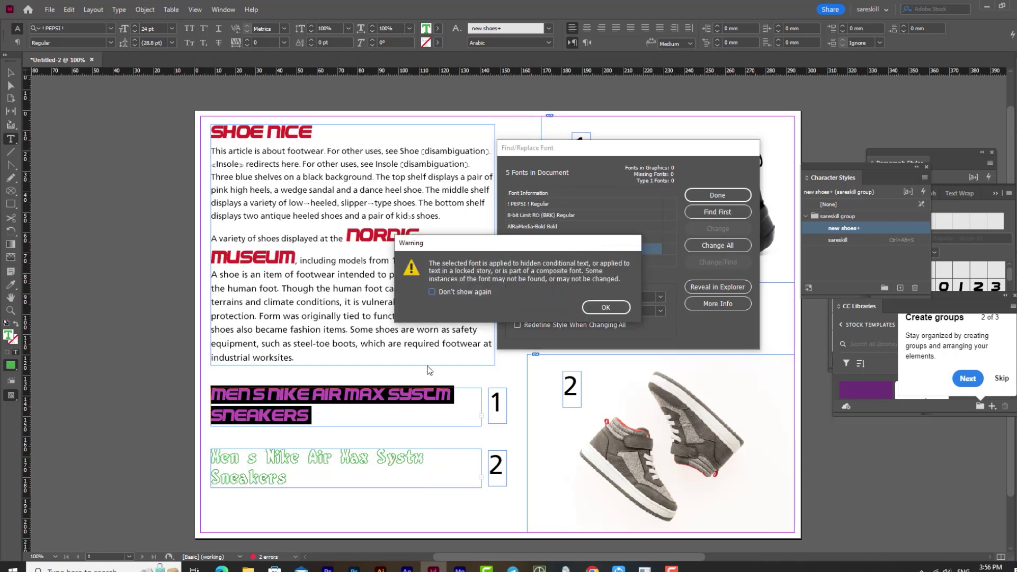
{"action": "left_click", "coordinate": [466, 292]}
{"action": "left_click", "coordinate": [621, 308]}
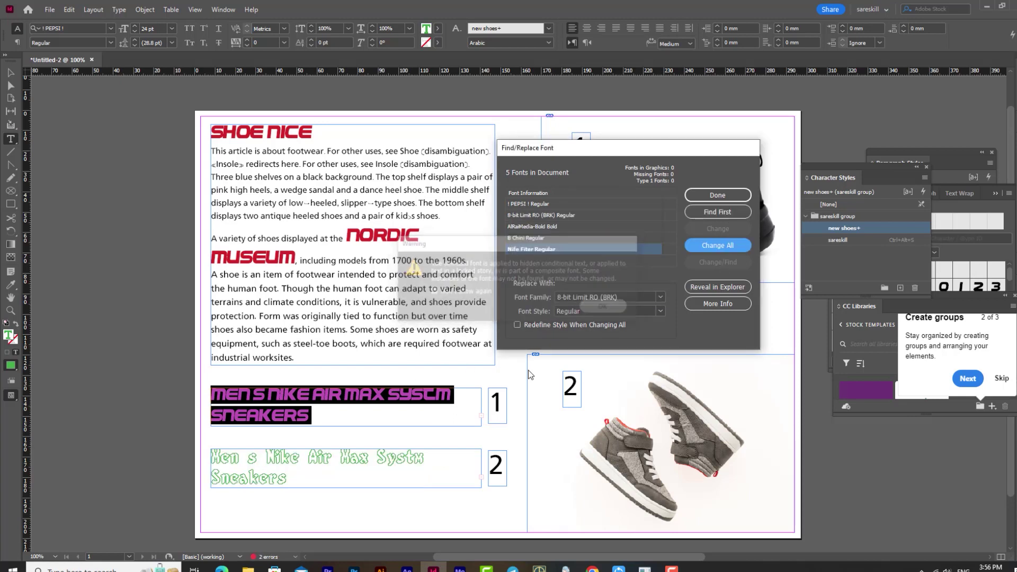
{"action": "left_click", "coordinate": [345, 448]}
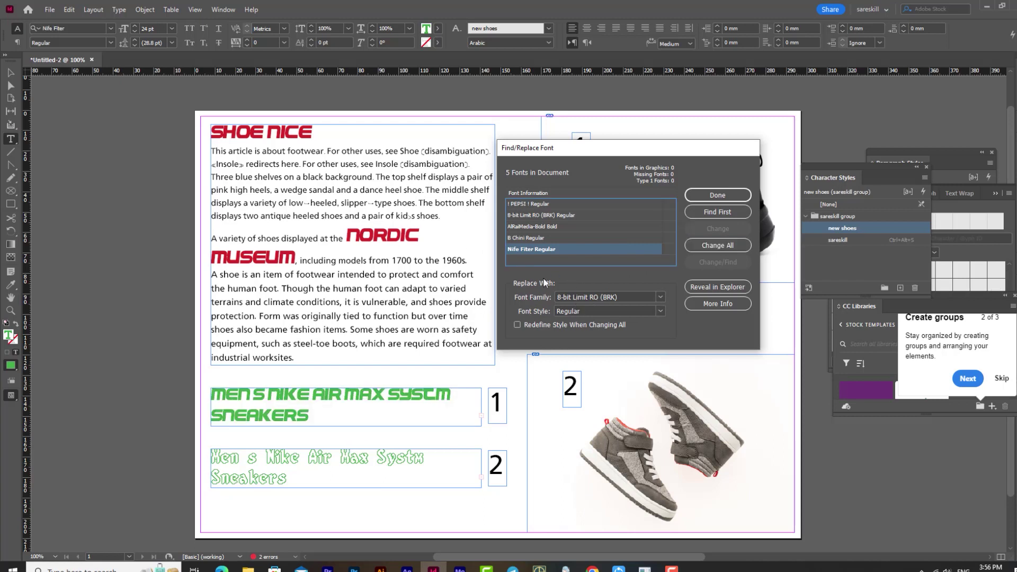
{"action": "left_click", "coordinate": [727, 195]}
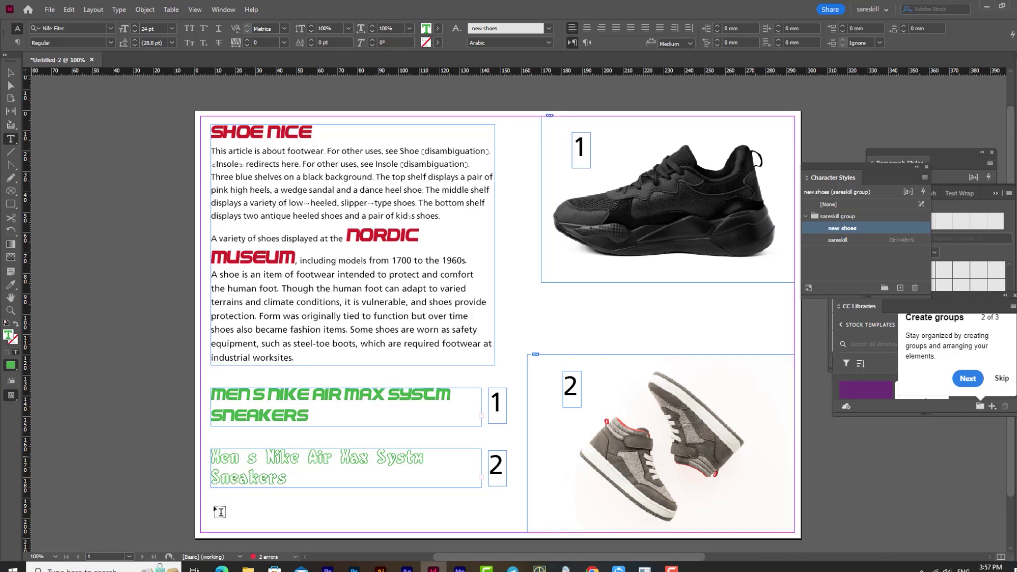
{"action": "left_click_drag", "start_coordinate": [326, 288], "coordinate": [266, 213]}
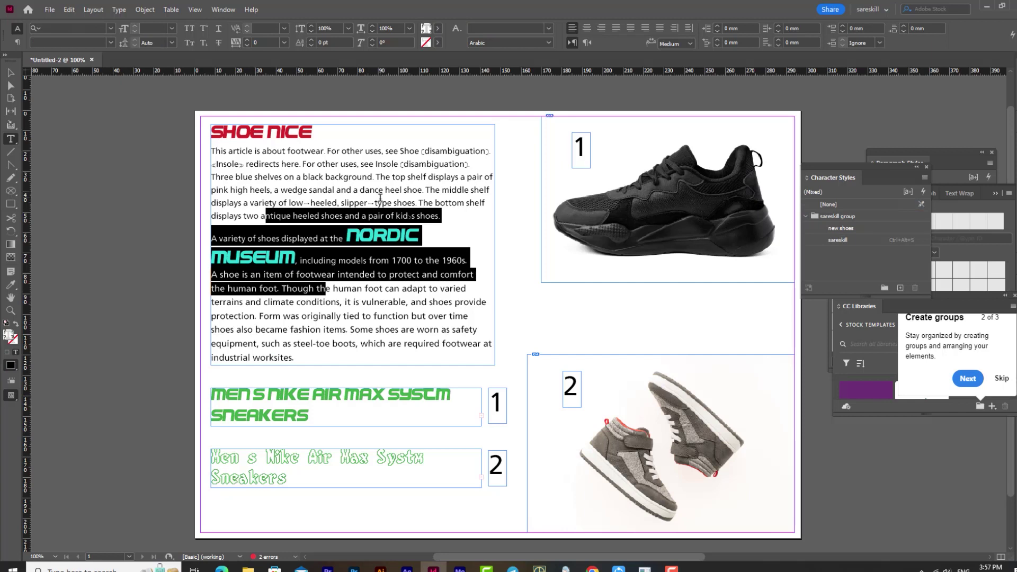
{"action": "left_click_drag", "start_coordinate": [378, 203], "coordinate": [419, 188]}
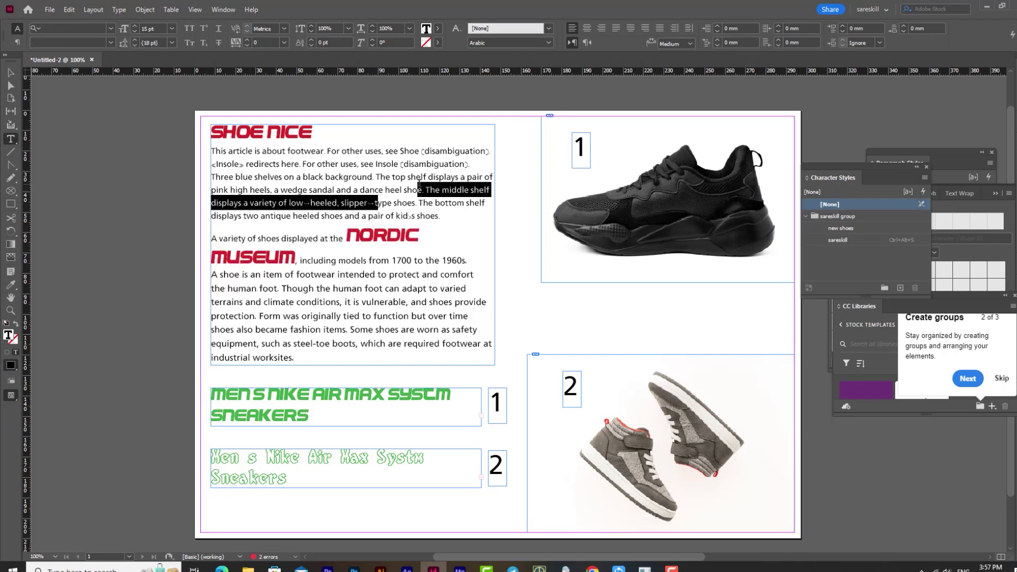